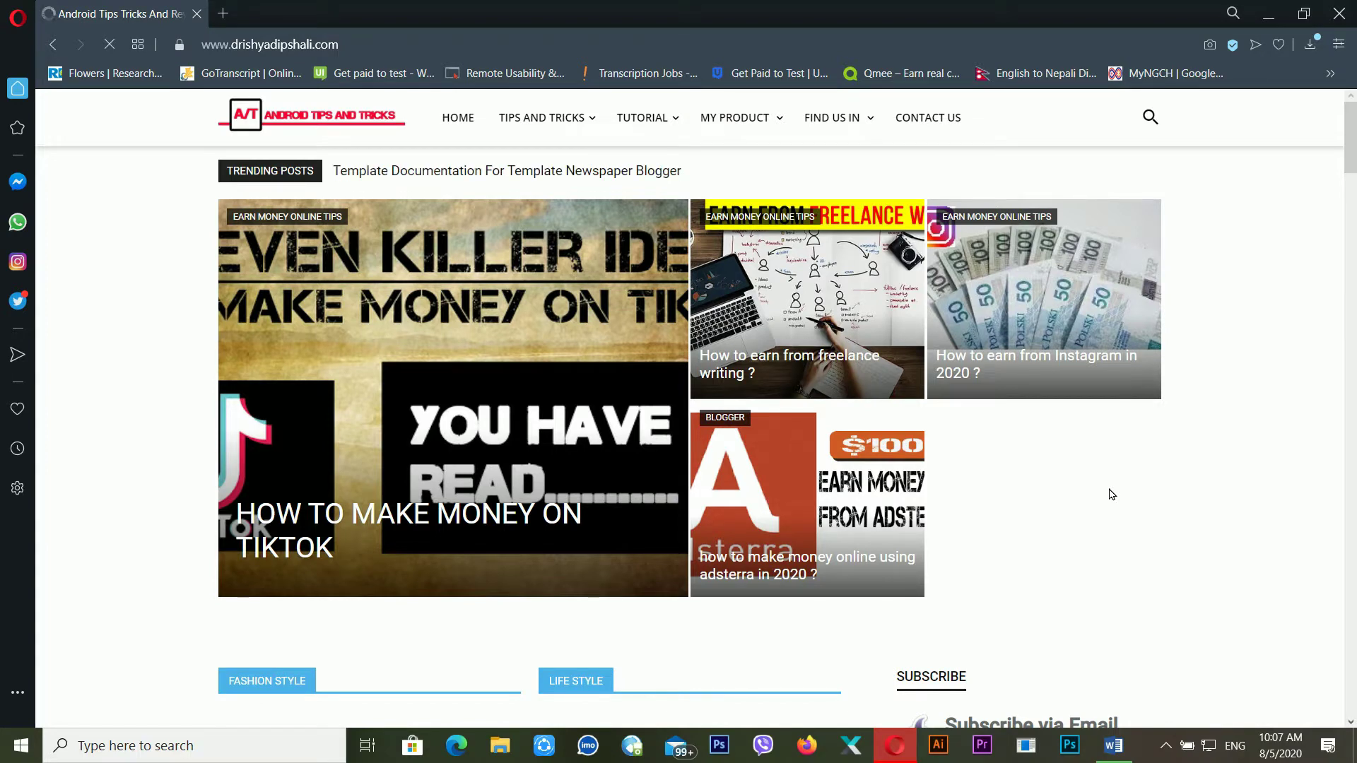
# Search Google for 'google docs' and open the docs.google.com Google Docs result
pyautogui.hotkey('ctrl', 'l')
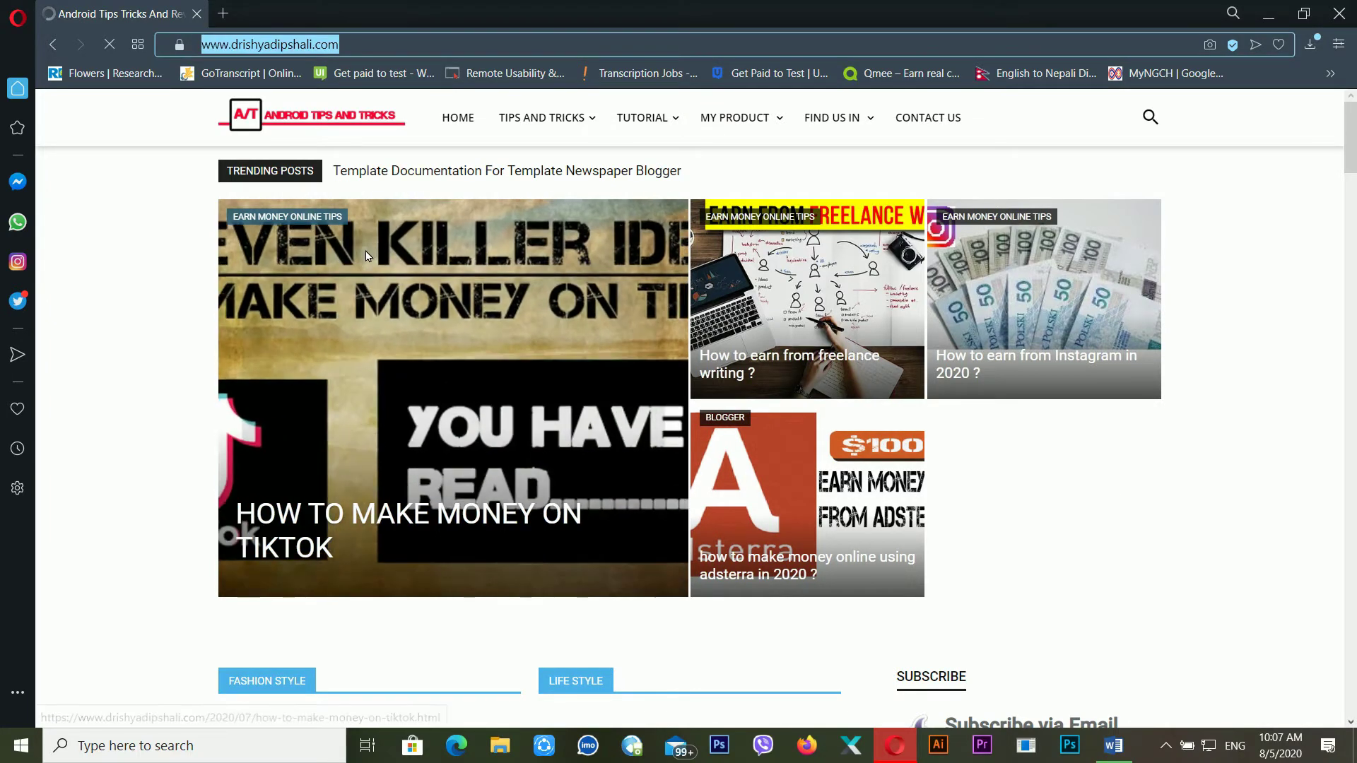
pyautogui.write('google docs')
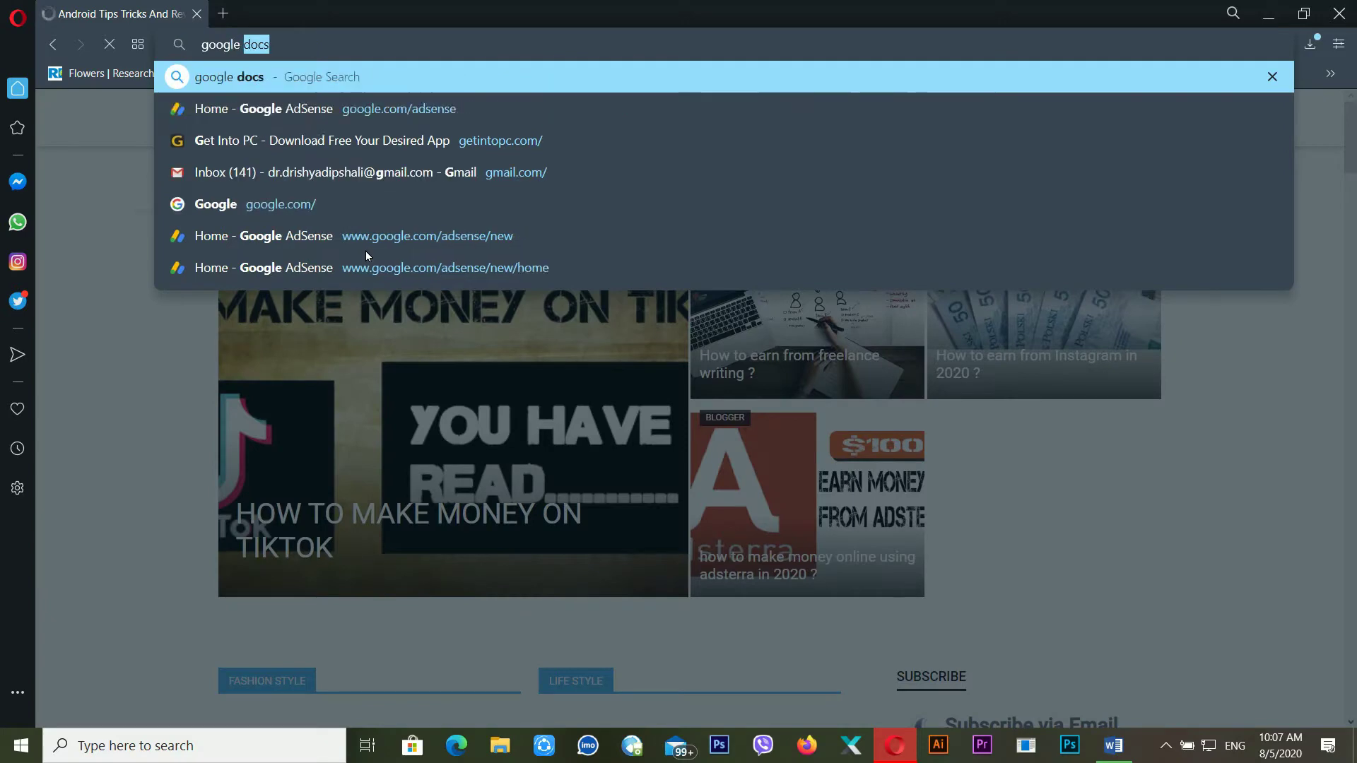
pyautogui.press('Return')
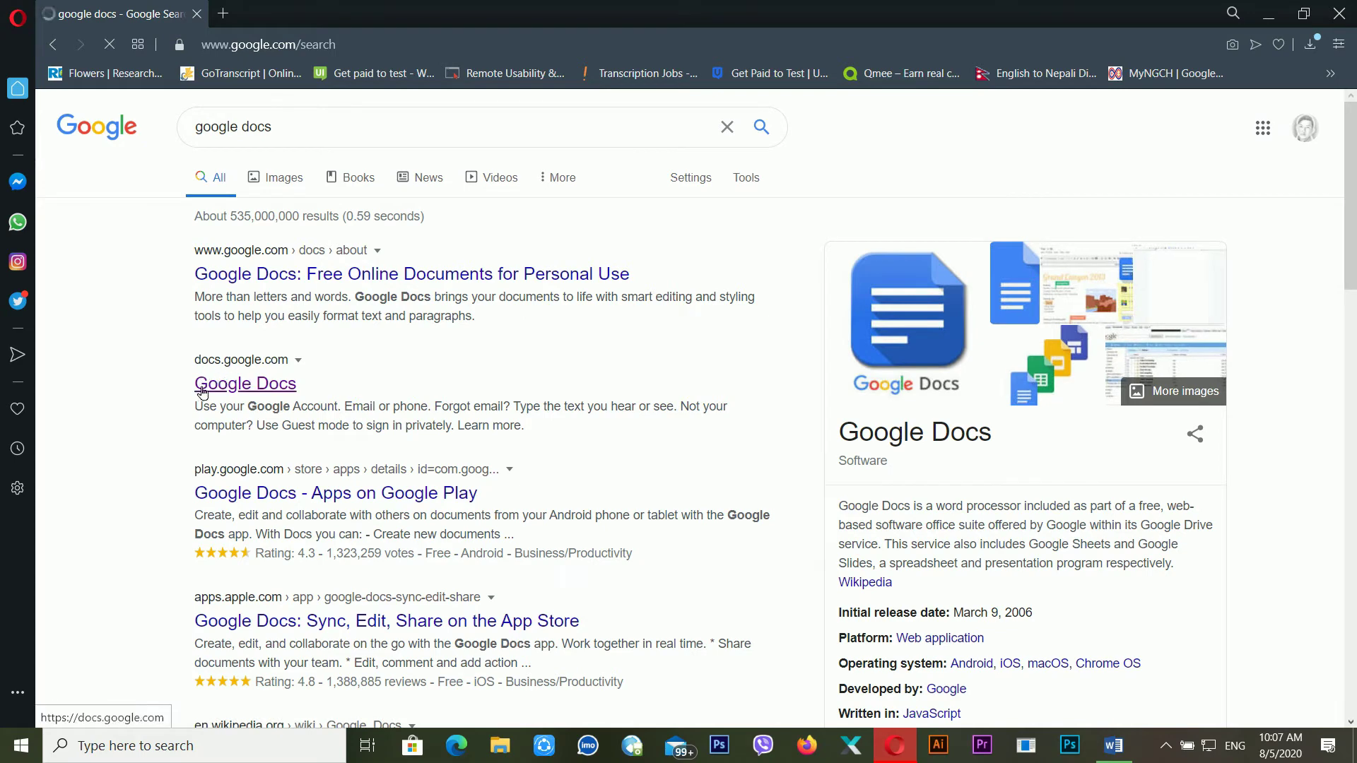
pyautogui.click(232, 393)
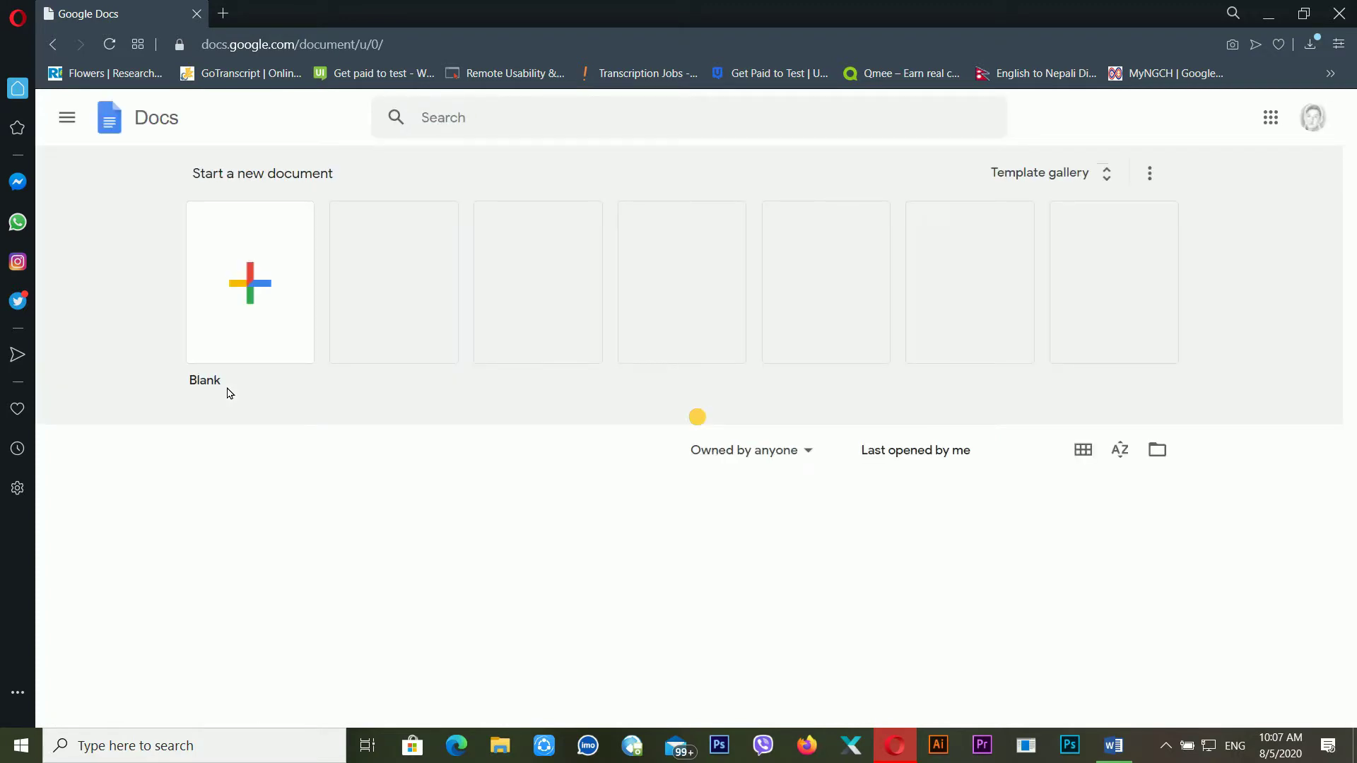
# Create a blank document and title it 'Business Card Sample one'
pyautogui.click(246, 321)
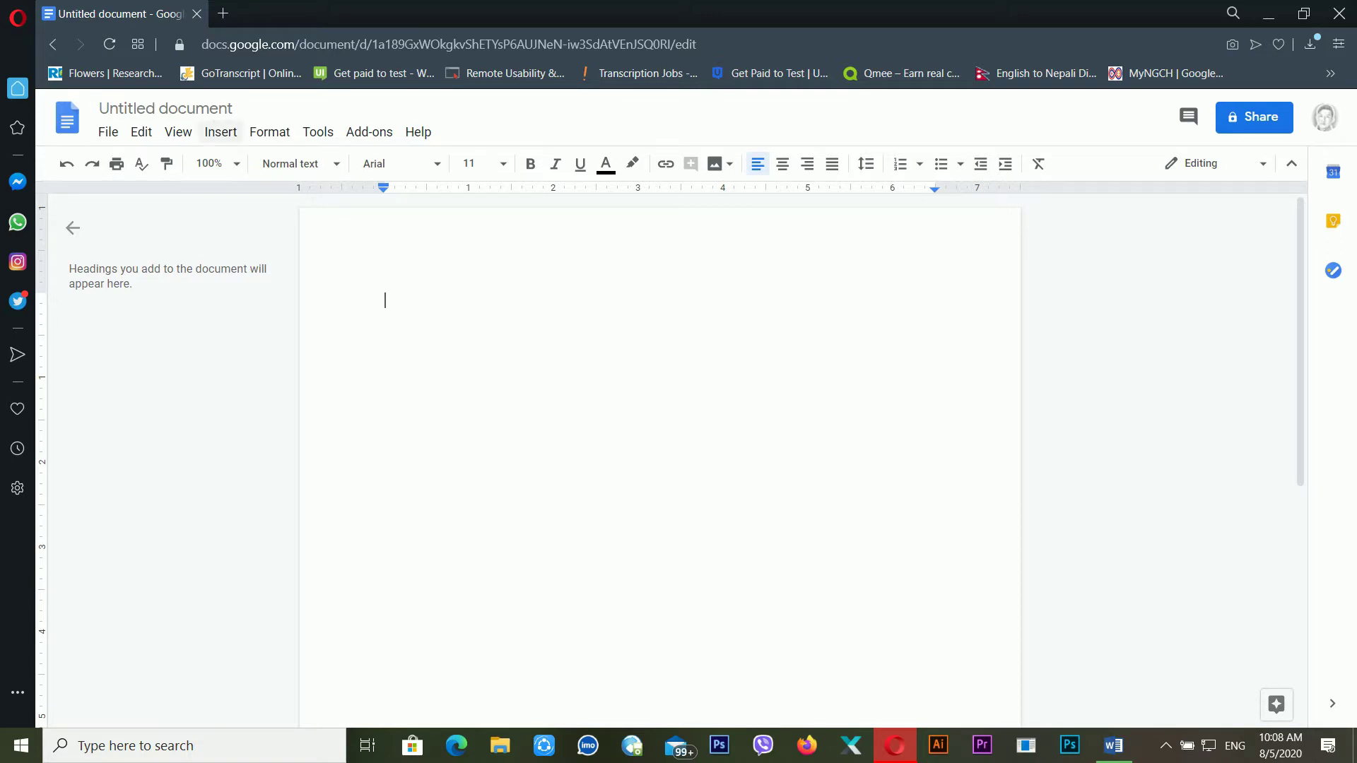
pyautogui.click(167, 109)
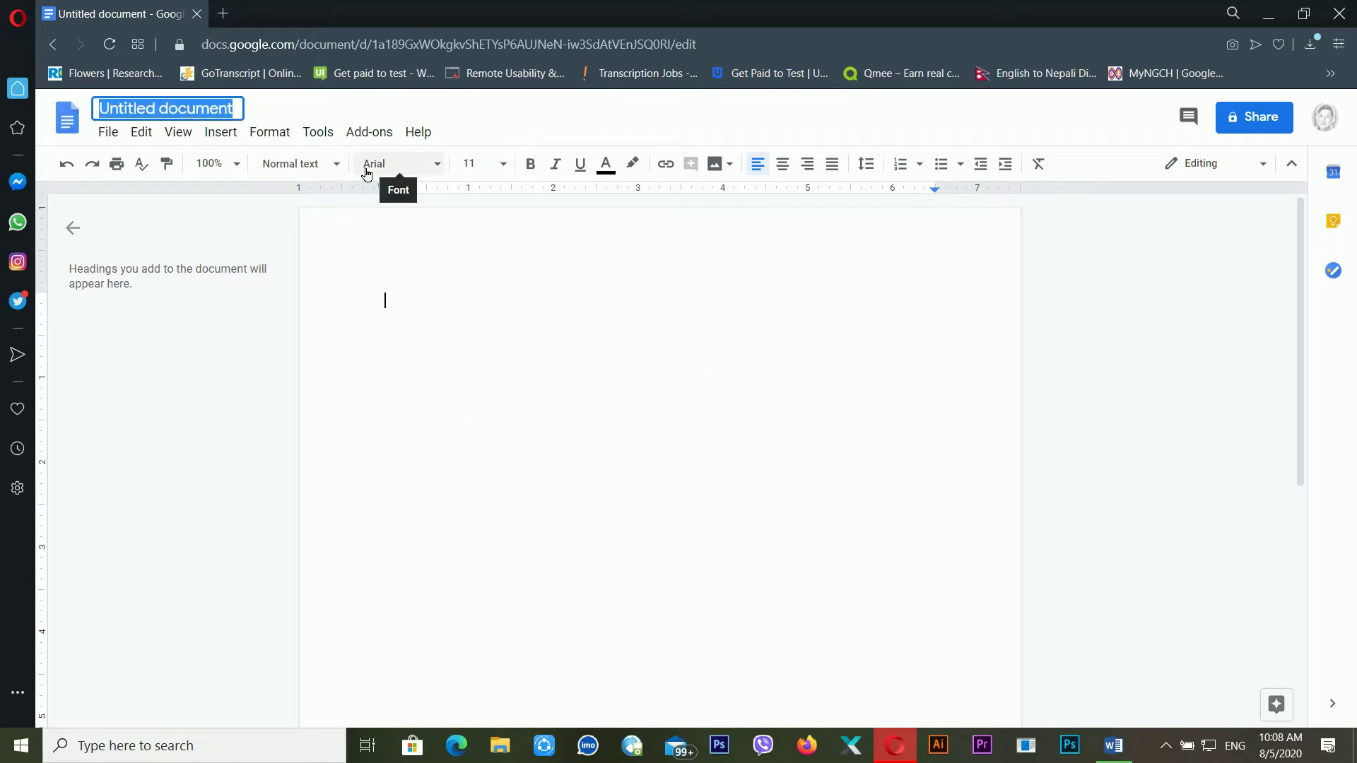
pyautogui.write('Business Card Sample one')
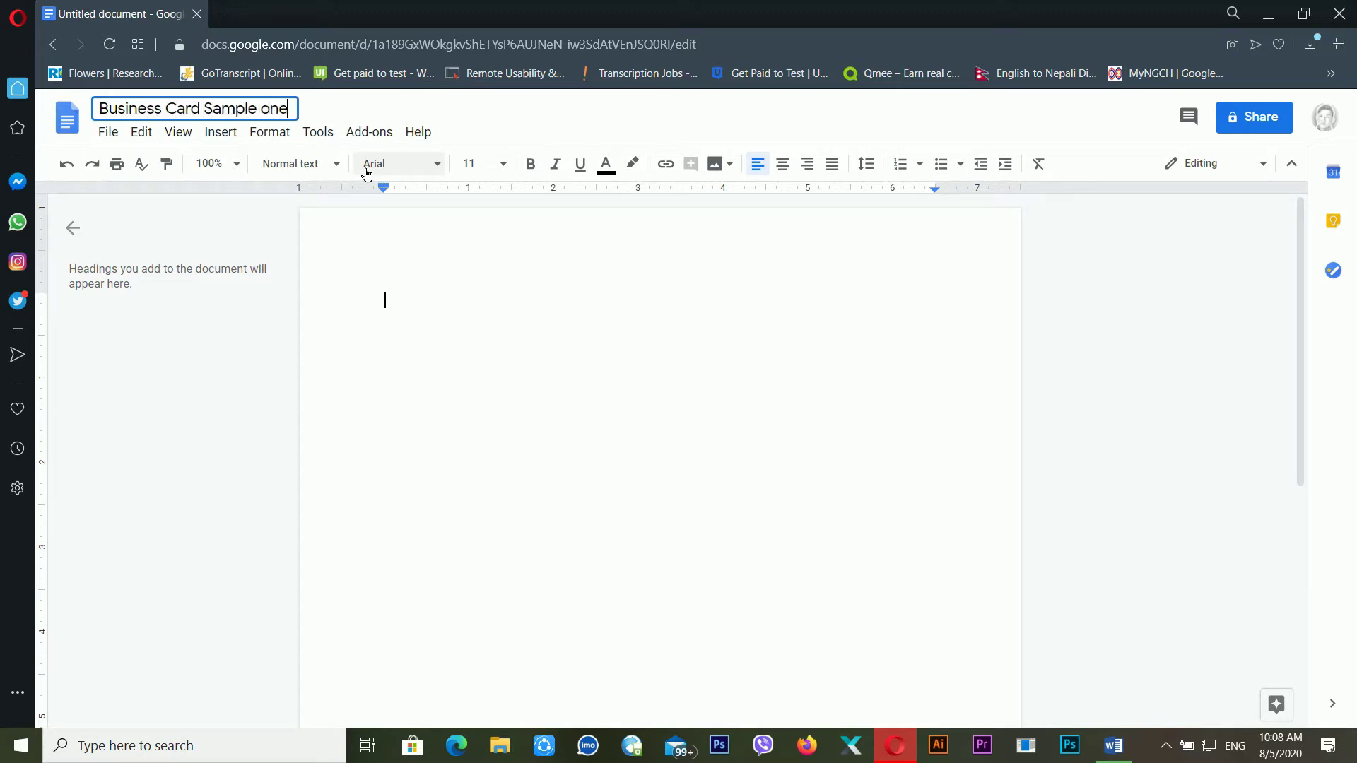
pyautogui.click(478, 347)
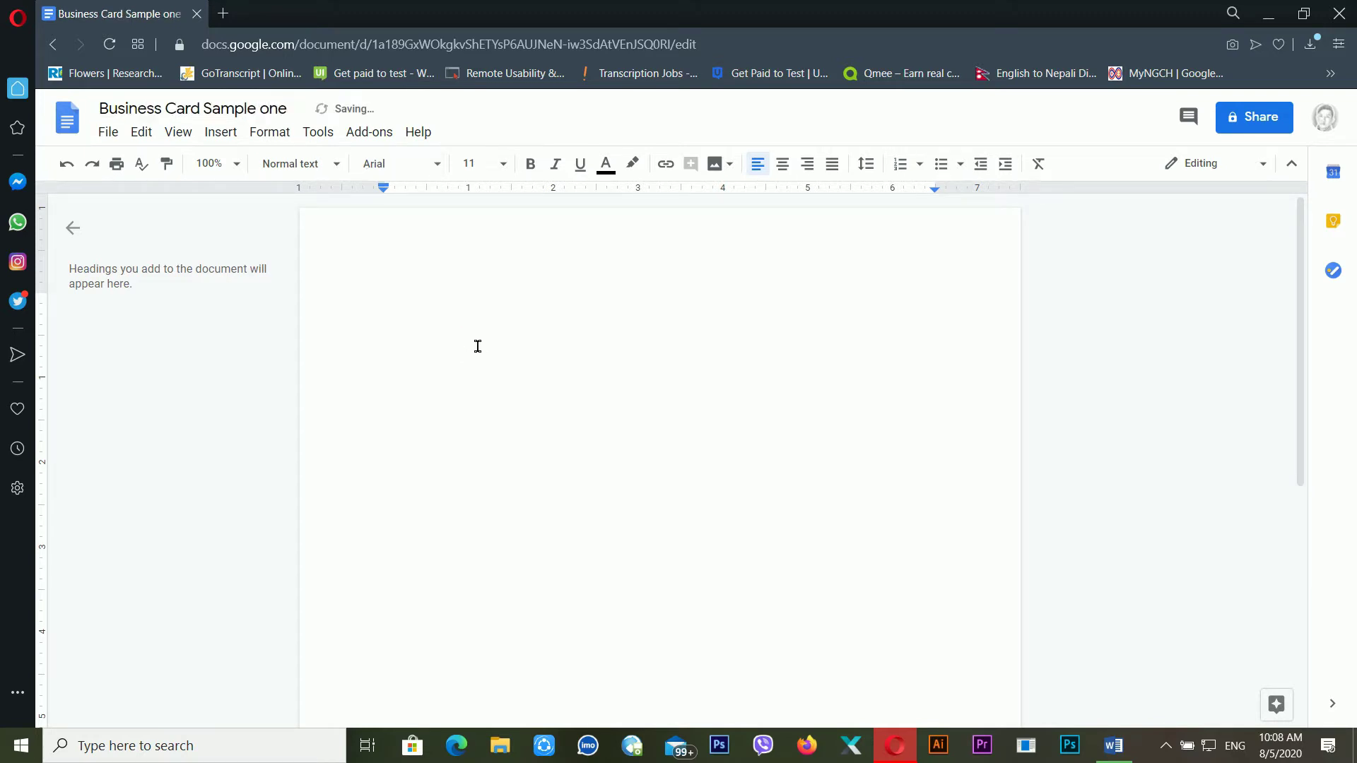
# Insert a new blank drawing into the document through Insert > Drawing > New
pyautogui.click(220, 133)
pyautogui.moveTo(233, 219)
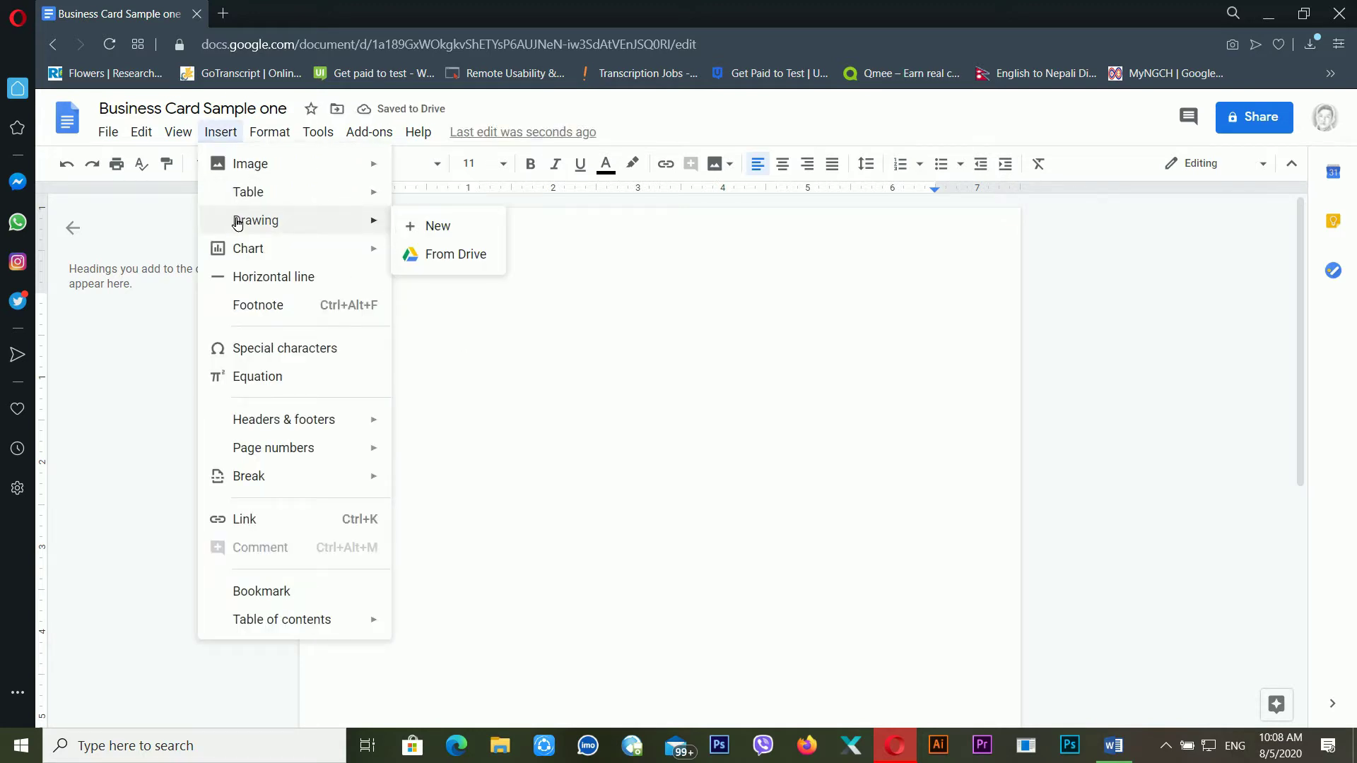
pyautogui.click(446, 228)
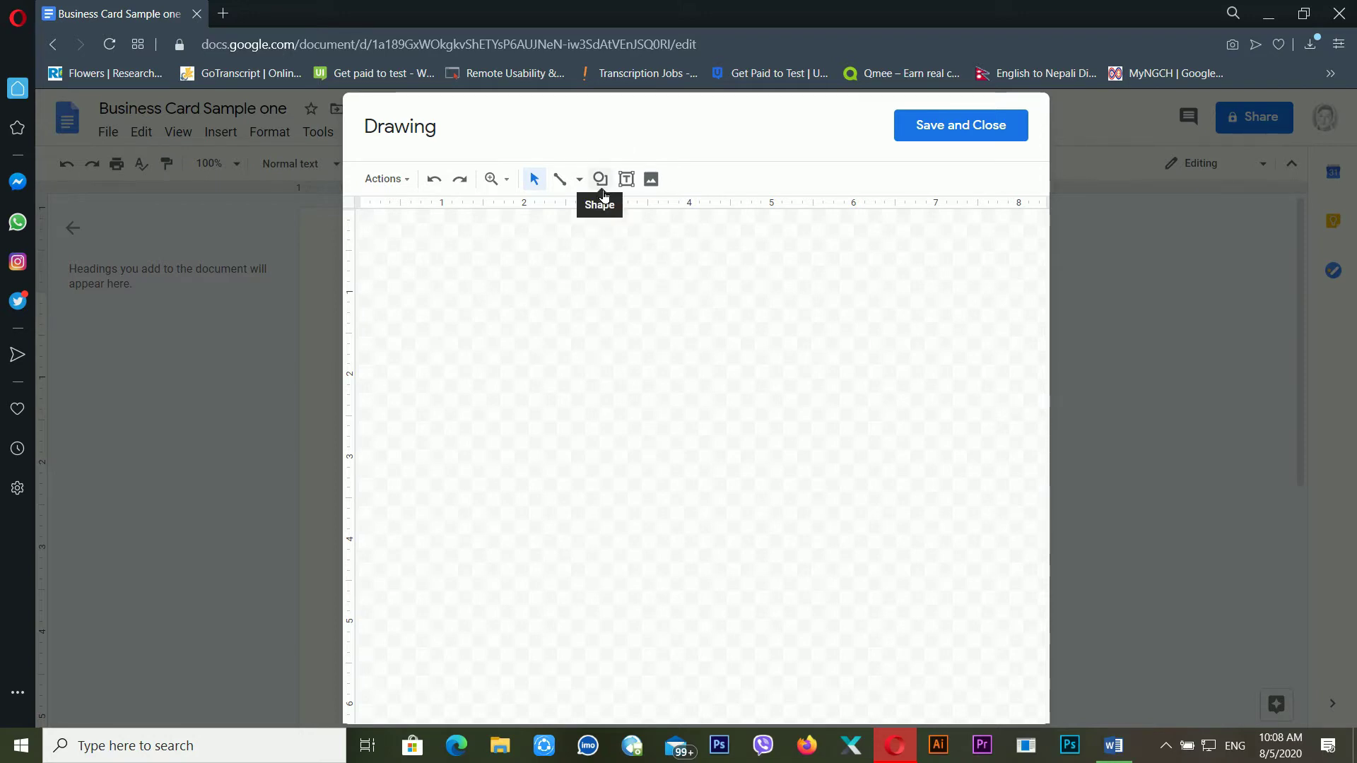
# Draw a large rectangle covering most of the drawing canvas as the card base
pyautogui.click(580, 178)
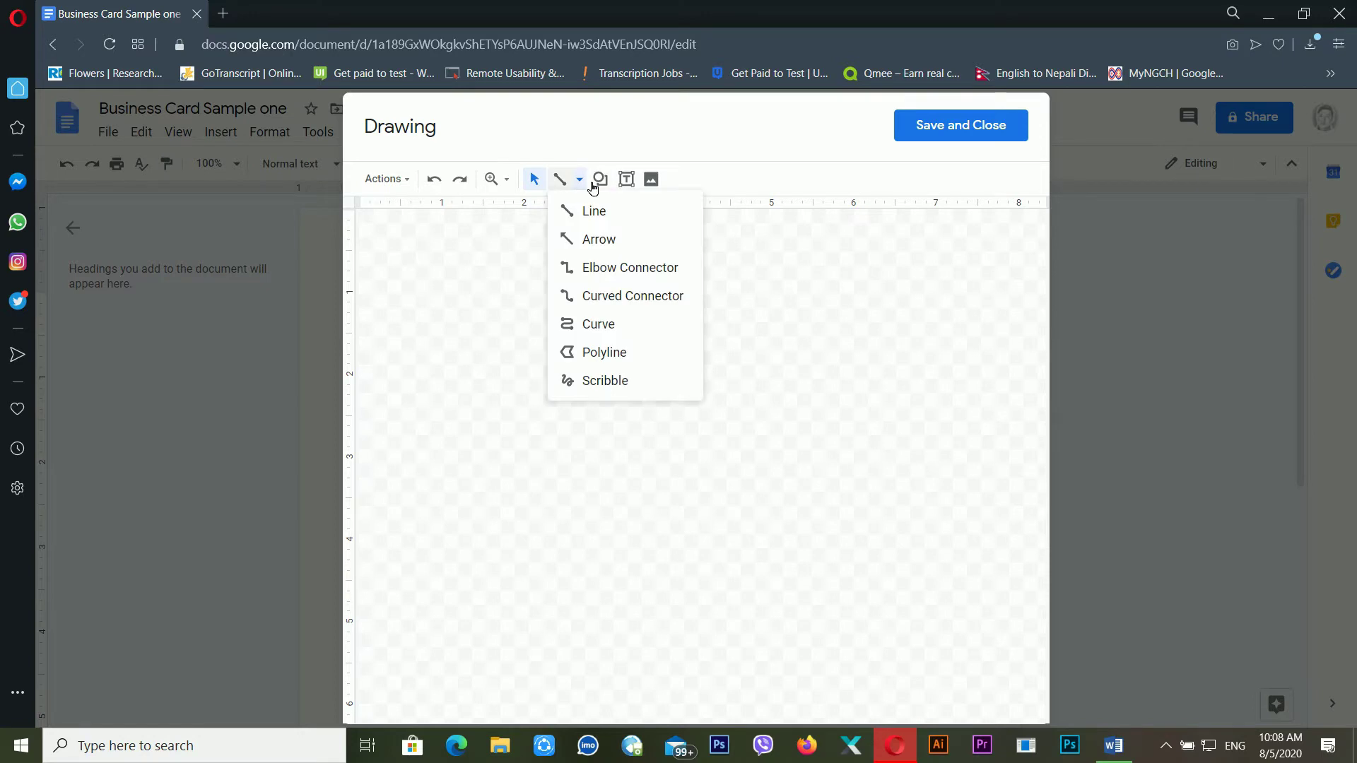
pyautogui.click(612, 182)
pyautogui.moveTo(621, 211)
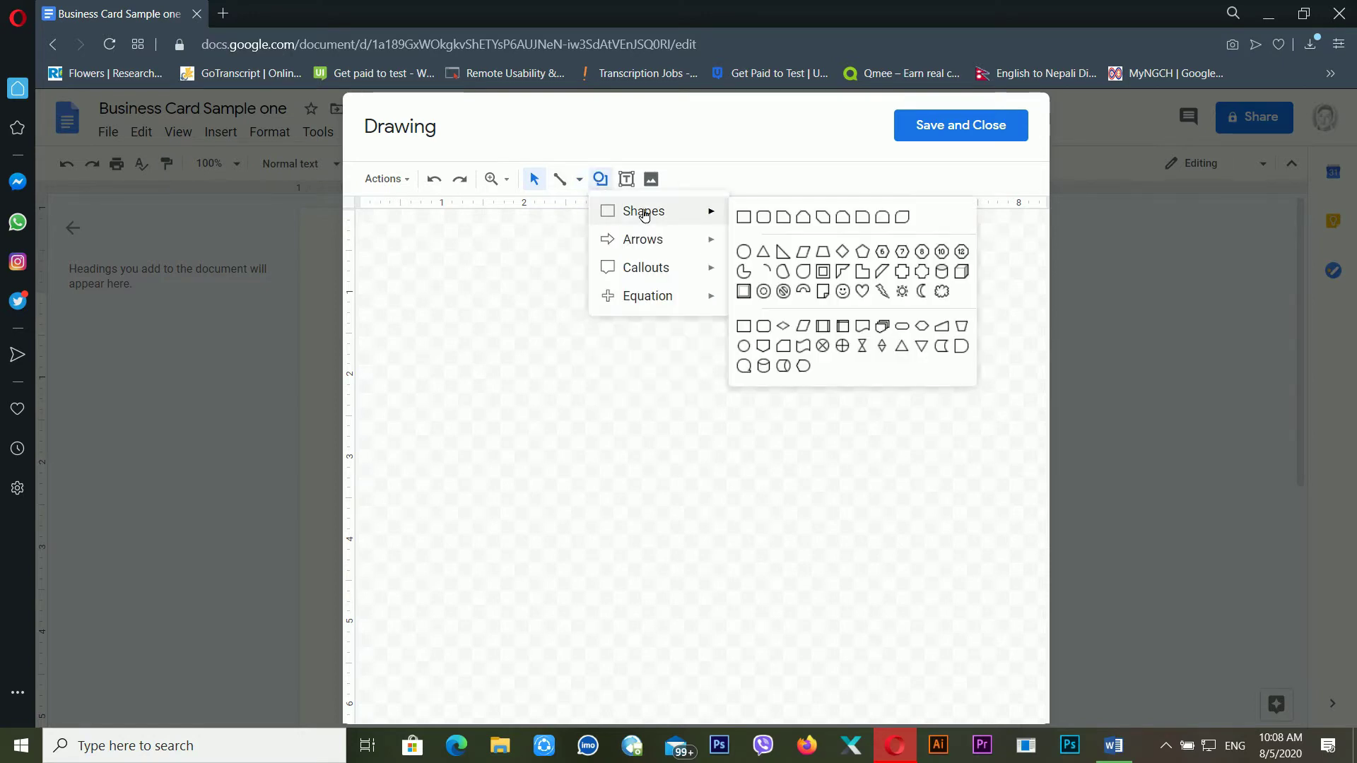
pyautogui.click(754, 220)
pyautogui.moveTo(400, 282)
pyautogui.mouseDown()
pyautogui.moveTo(636, 451)
pyautogui.moveTo(863, 523)
pyautogui.moveTo(936, 637)
pyautogui.moveTo(1005, 640)
pyautogui.mouseUp()
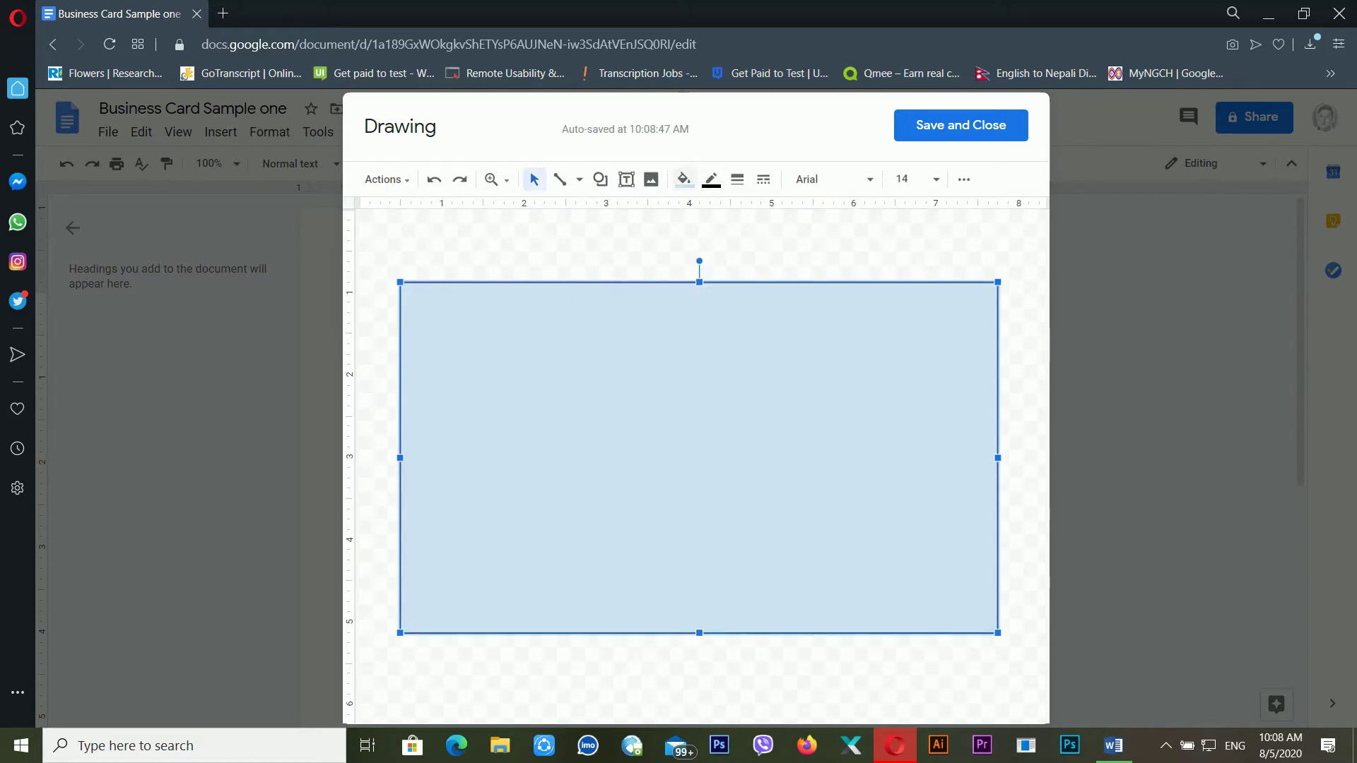
pyautogui.click(615, 188)
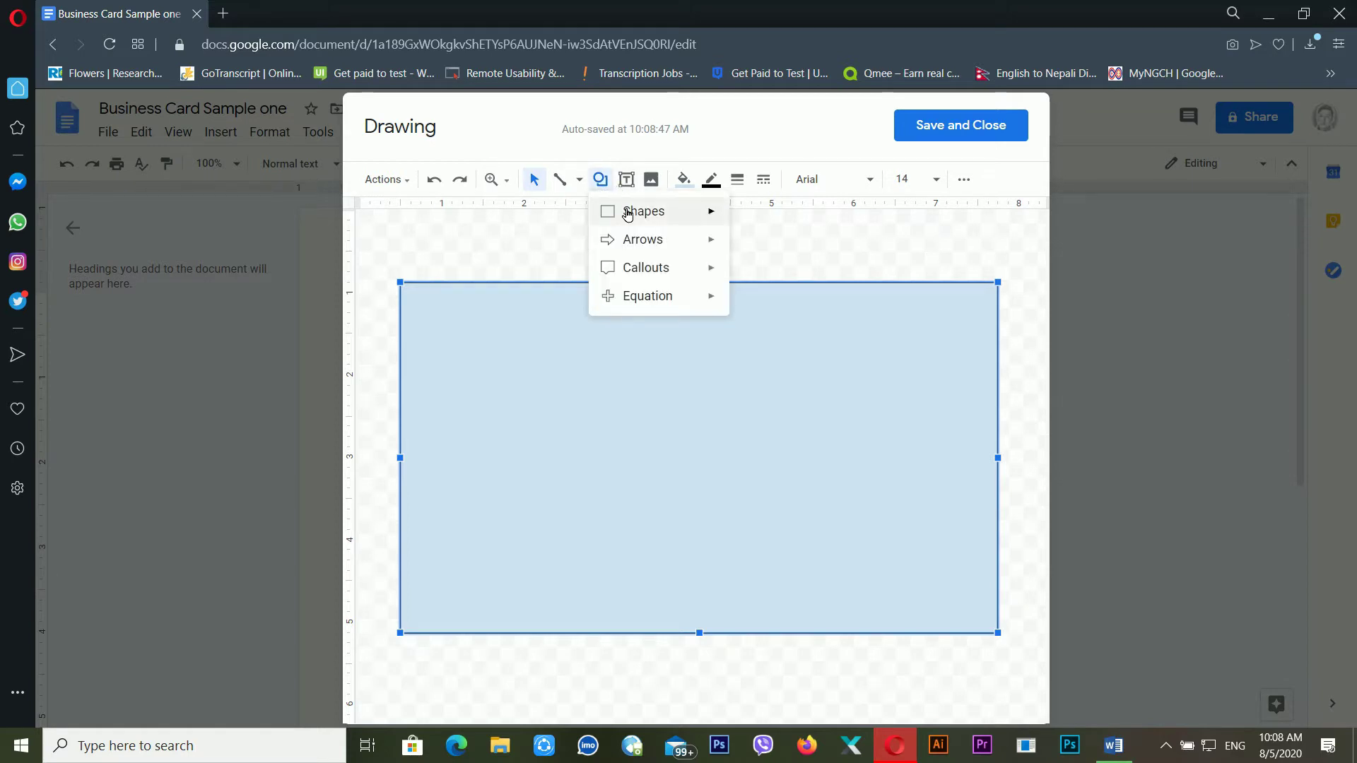
# Draw a thin full-width rectangle band across the card's lower middle
pyautogui.moveTo(640, 212)
pyautogui.click(745, 219)
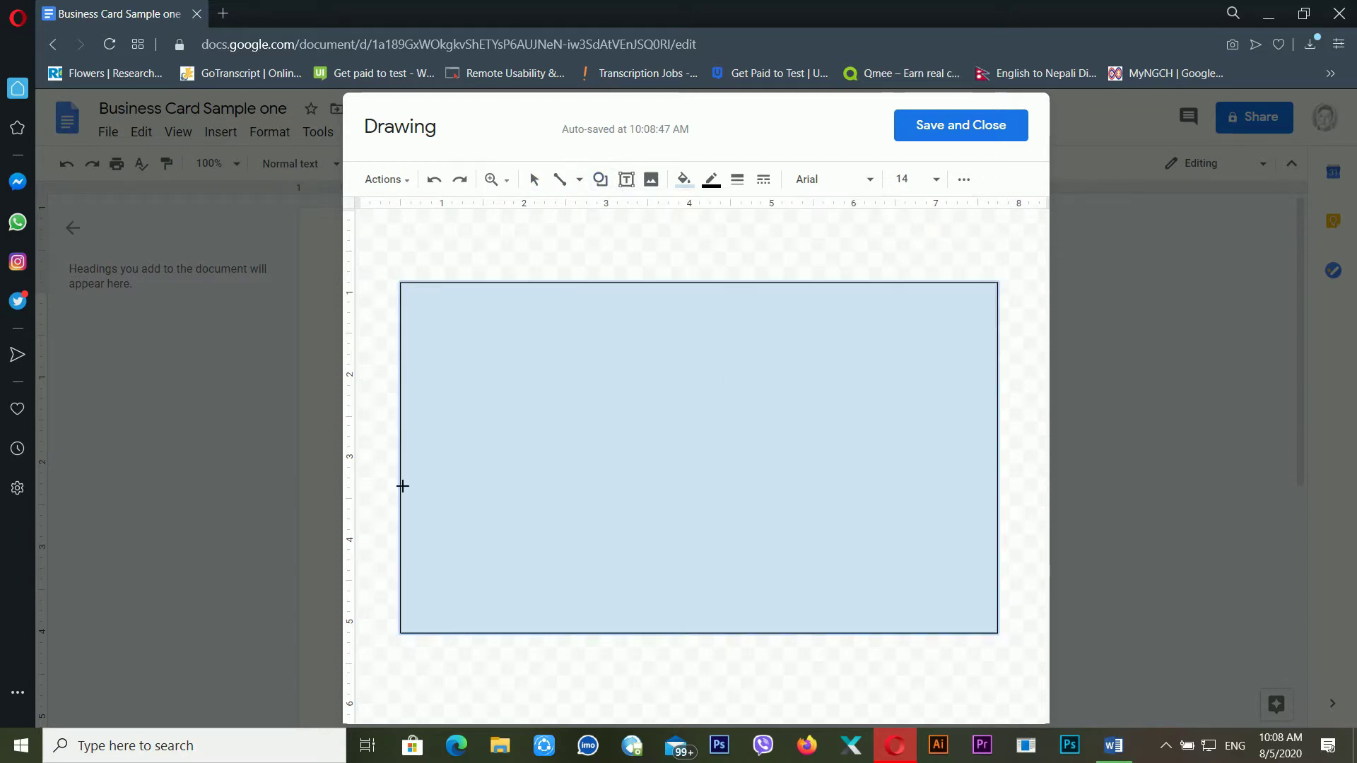
pyautogui.moveTo(400, 490); pyautogui.dragTo(1001, 539)
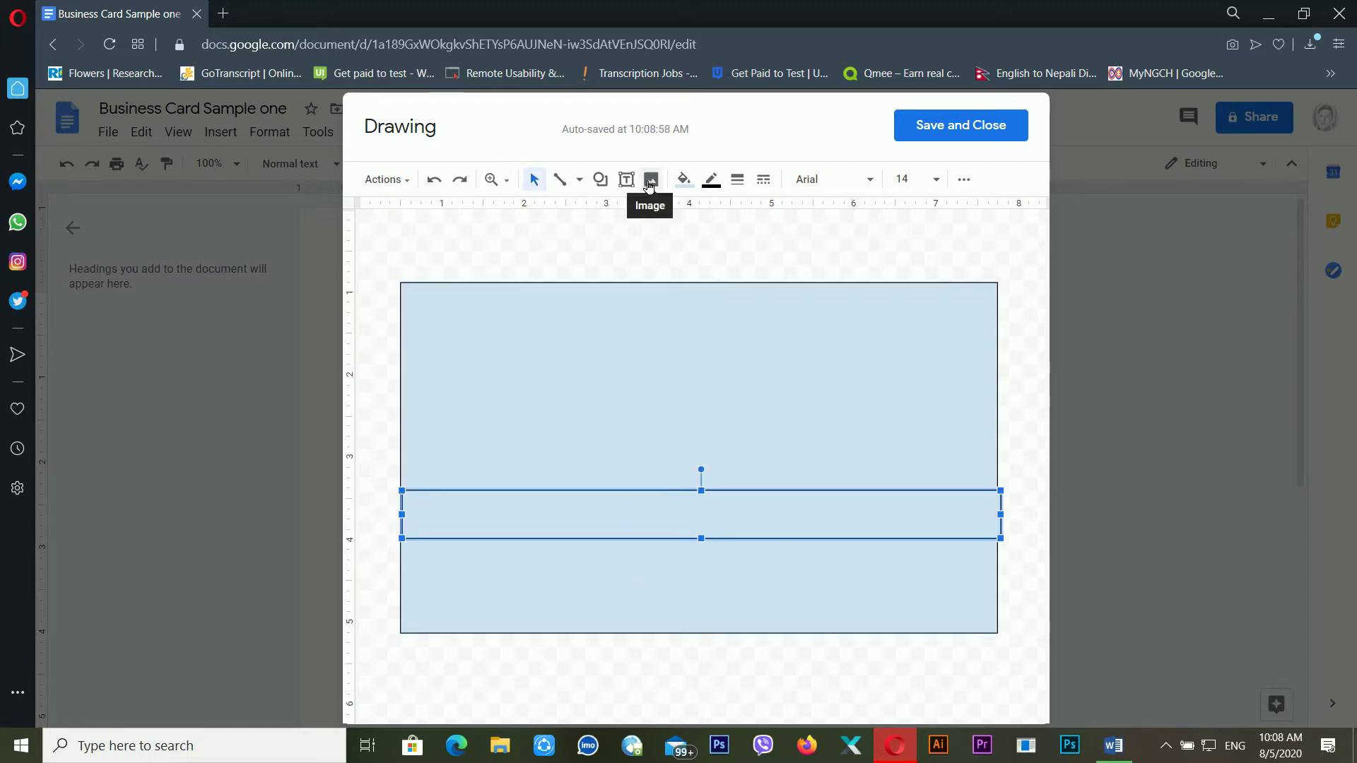
# Draw a rounded rectangle band above the thin band, then delete it
pyautogui.click(609, 185)
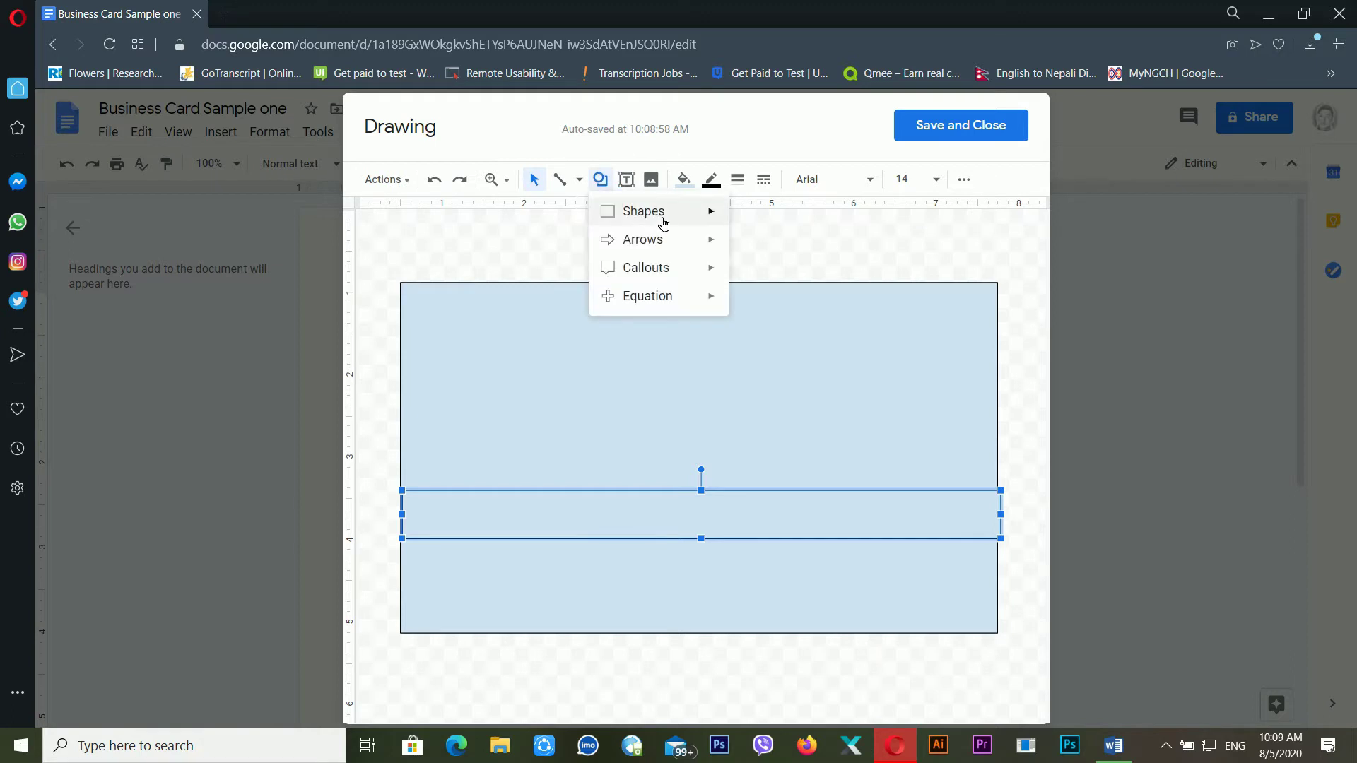
pyautogui.moveTo(659, 216)
pyautogui.click(762, 219)
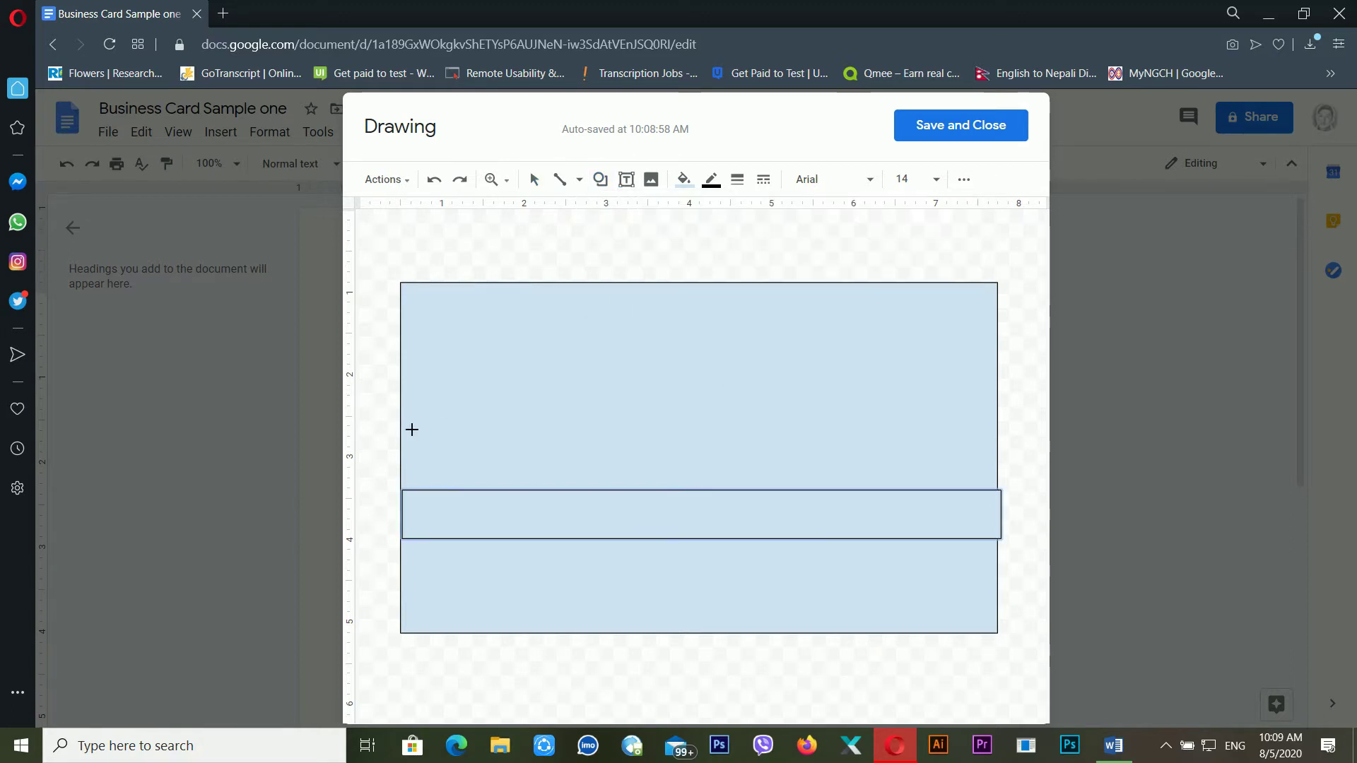
pyautogui.moveTo(412, 429)
pyautogui.mouseDown()
pyautogui.moveTo(736, 478)
pyautogui.moveTo(1028, 486)
pyautogui.moveTo(1004, 486)
pyautogui.mouseUp()
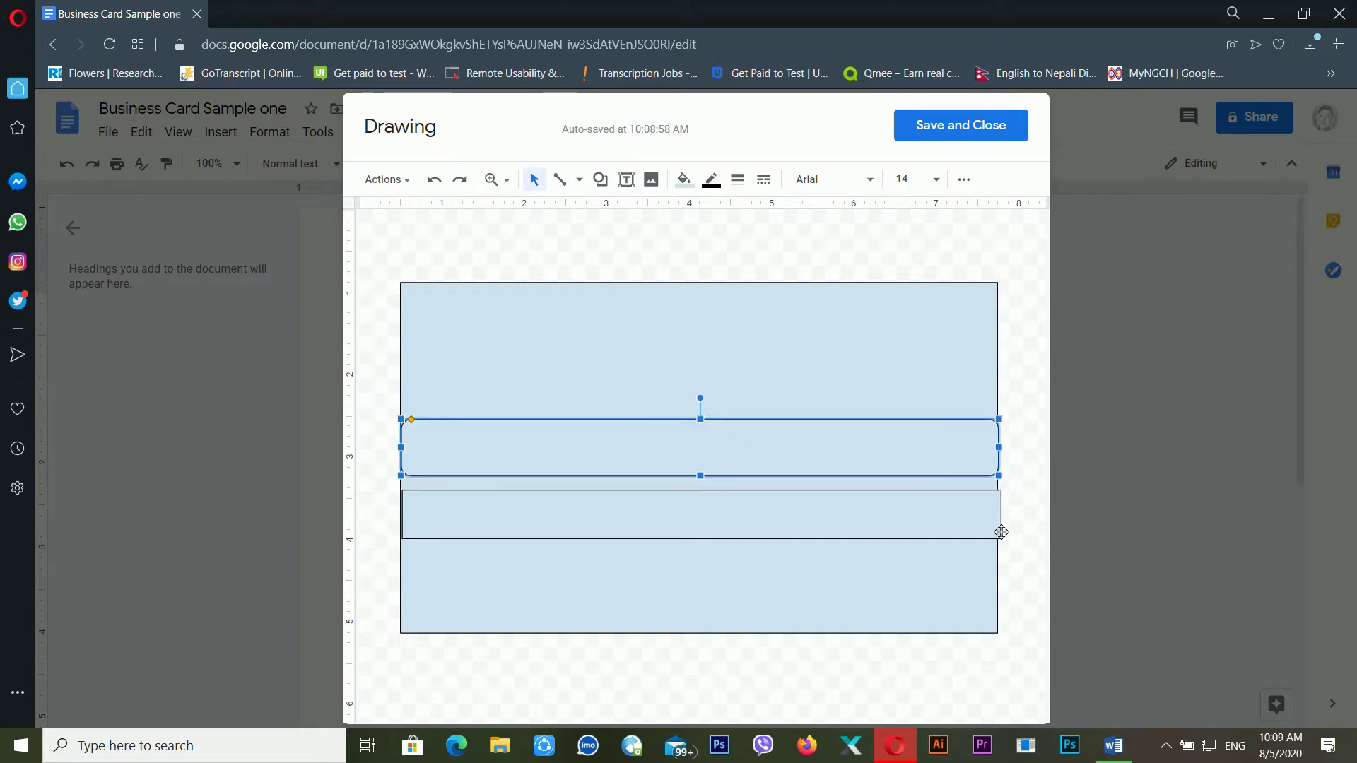
pyautogui.click(1018, 469)
pyautogui.click(953, 461)
pyautogui.press('Delete')
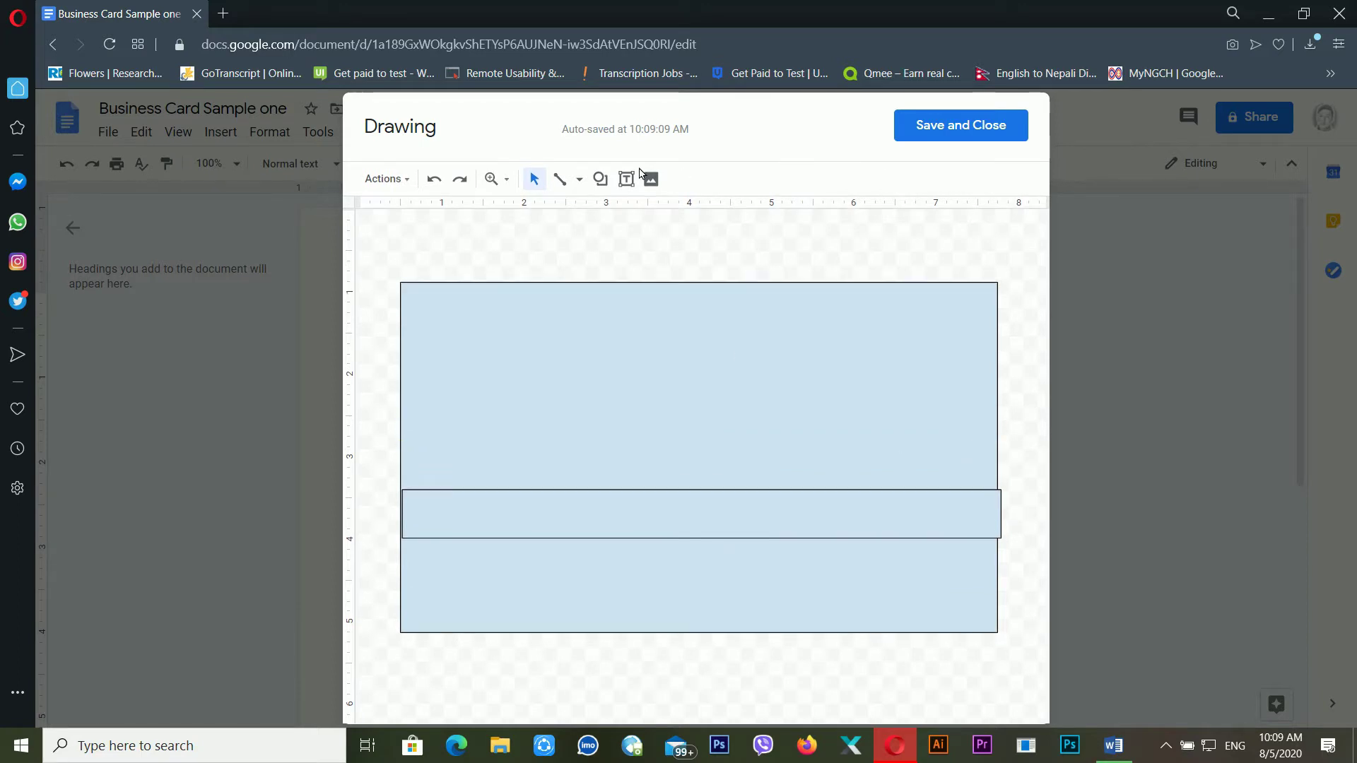
# Draw another thin band above the existing one and widen the lower band to the card's edge
pyautogui.click(599, 179)
pyautogui.moveTo(642, 217)
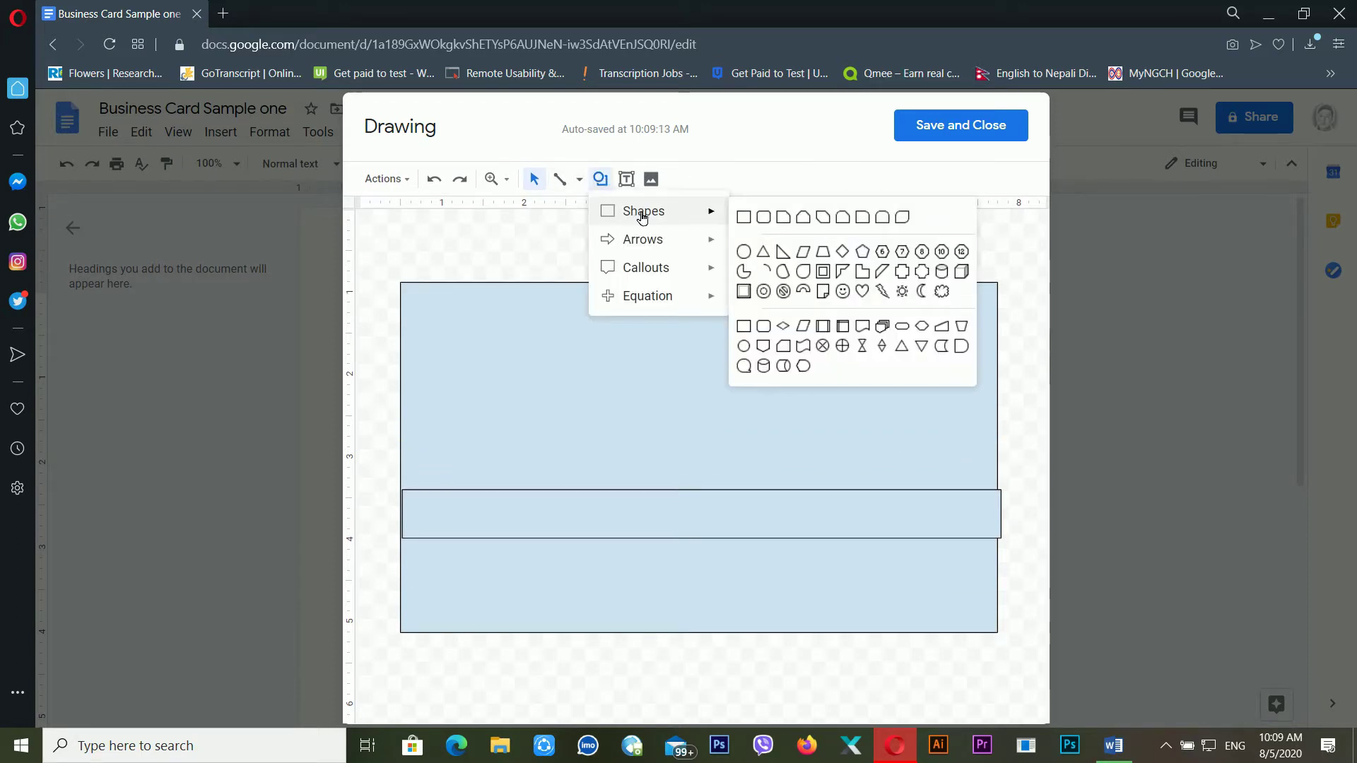
pyautogui.click(743, 216)
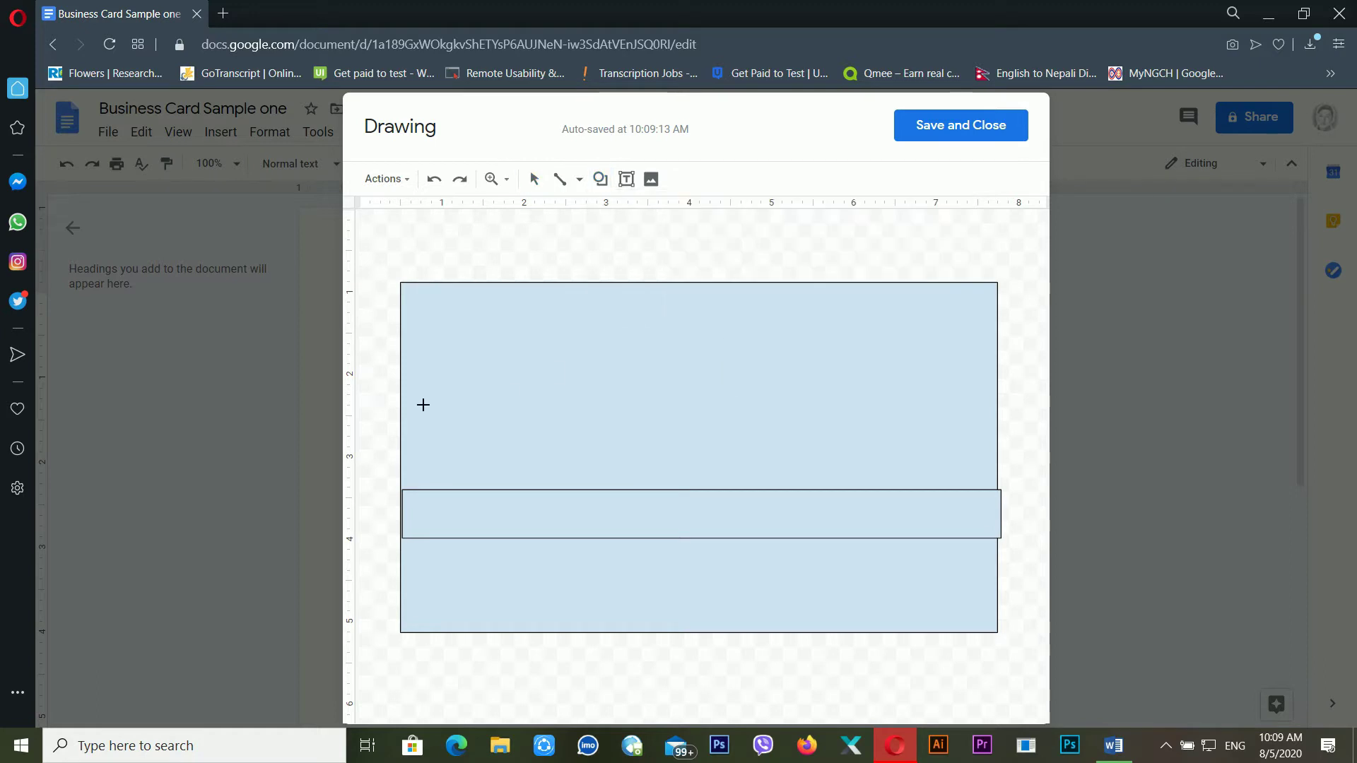
pyautogui.moveTo(401, 397); pyautogui.dragTo(1005, 462)
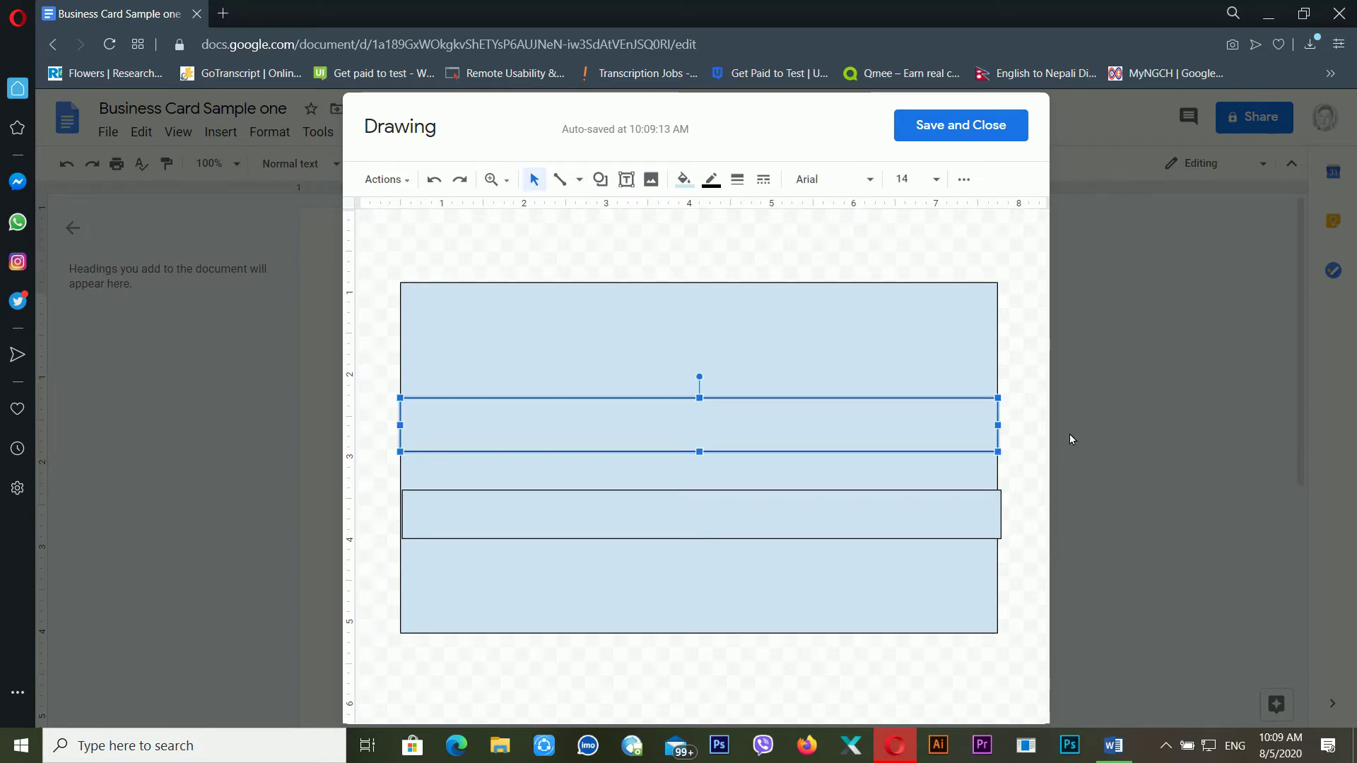
pyautogui.click(1030, 414)
pyautogui.click(880, 513)
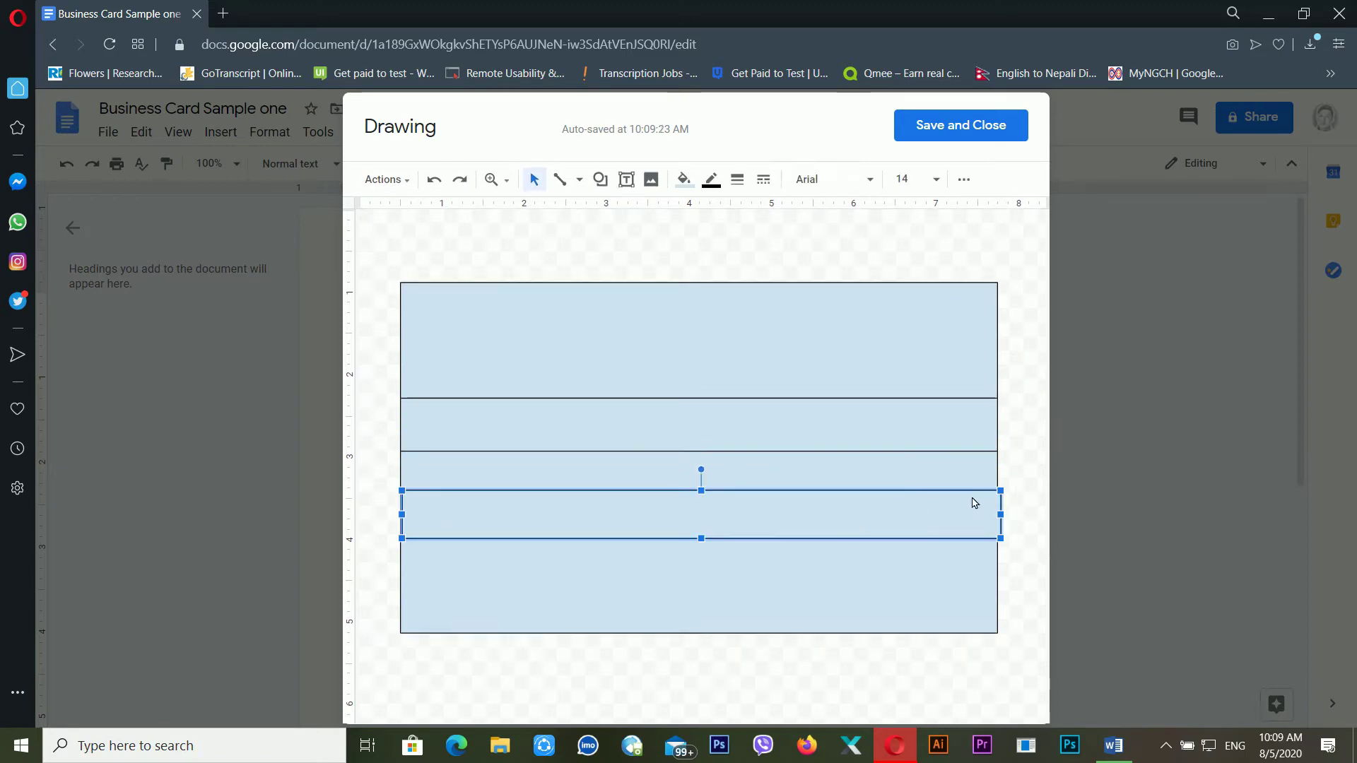
pyautogui.moveTo(1007, 515); pyautogui.dragTo(1001, 520)
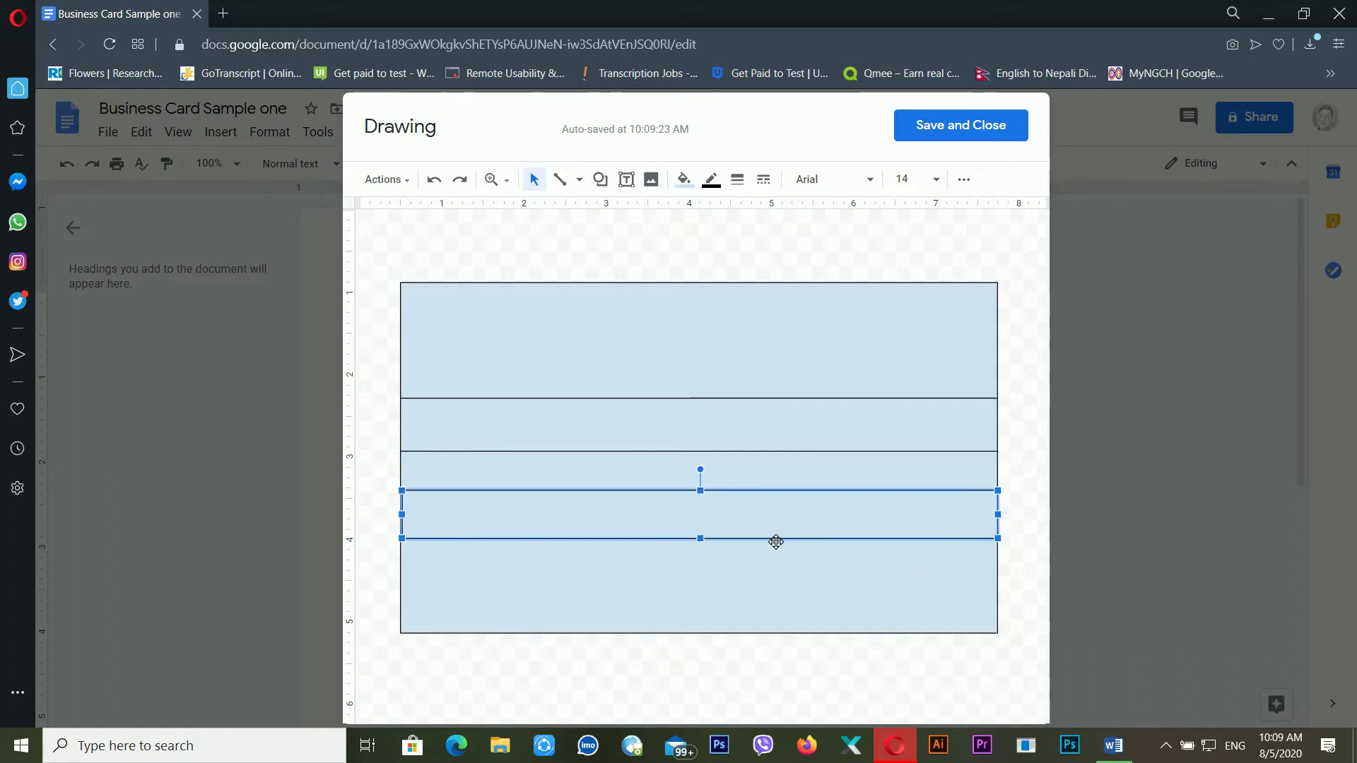
# Draw a new band near the card's bottom, move it into place and align its left edge
pyautogui.click(600, 179)
pyautogui.moveTo(609, 206)
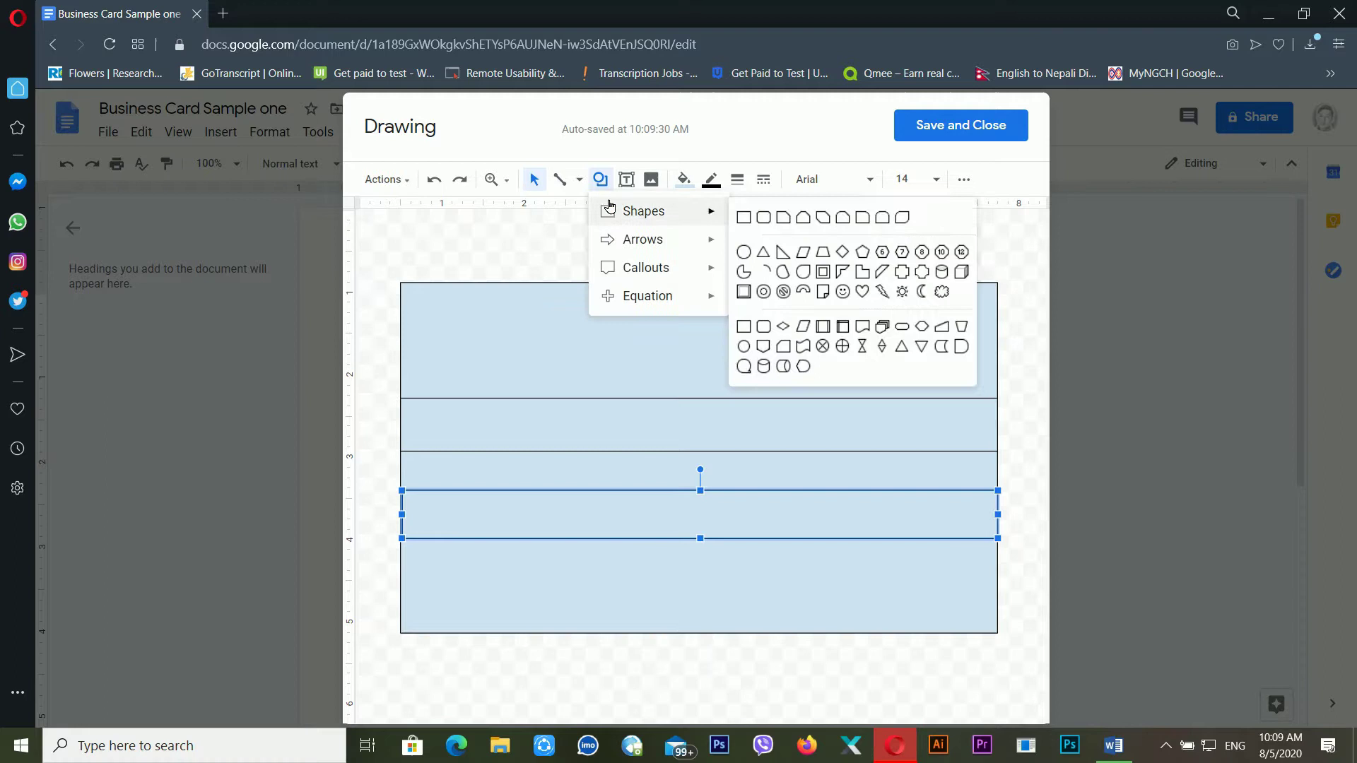
pyautogui.click(744, 217)
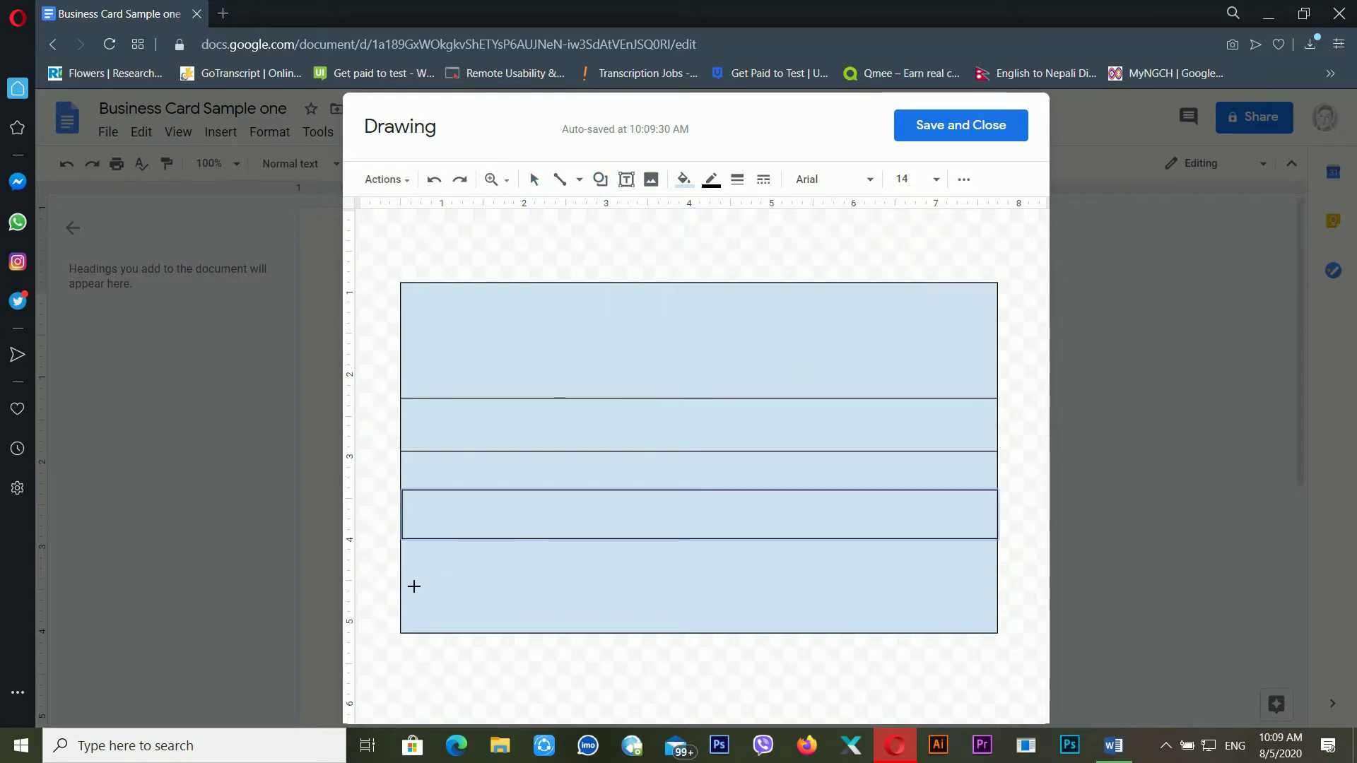
pyautogui.moveTo(413, 588); pyautogui.dragTo(1009, 627)
pyautogui.moveTo(909, 602); pyautogui.dragTo(869, 536)
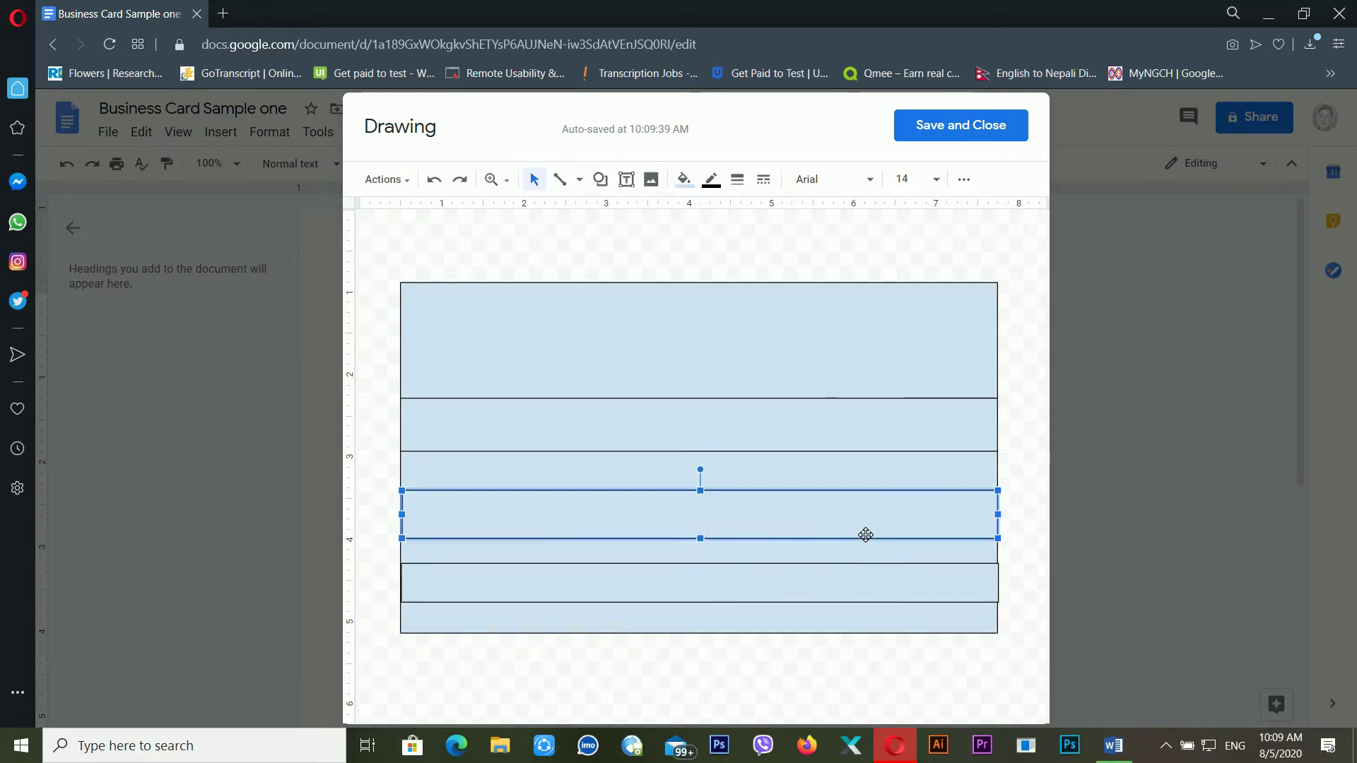
pyautogui.moveTo(411, 516); pyautogui.dragTo(403, 515)
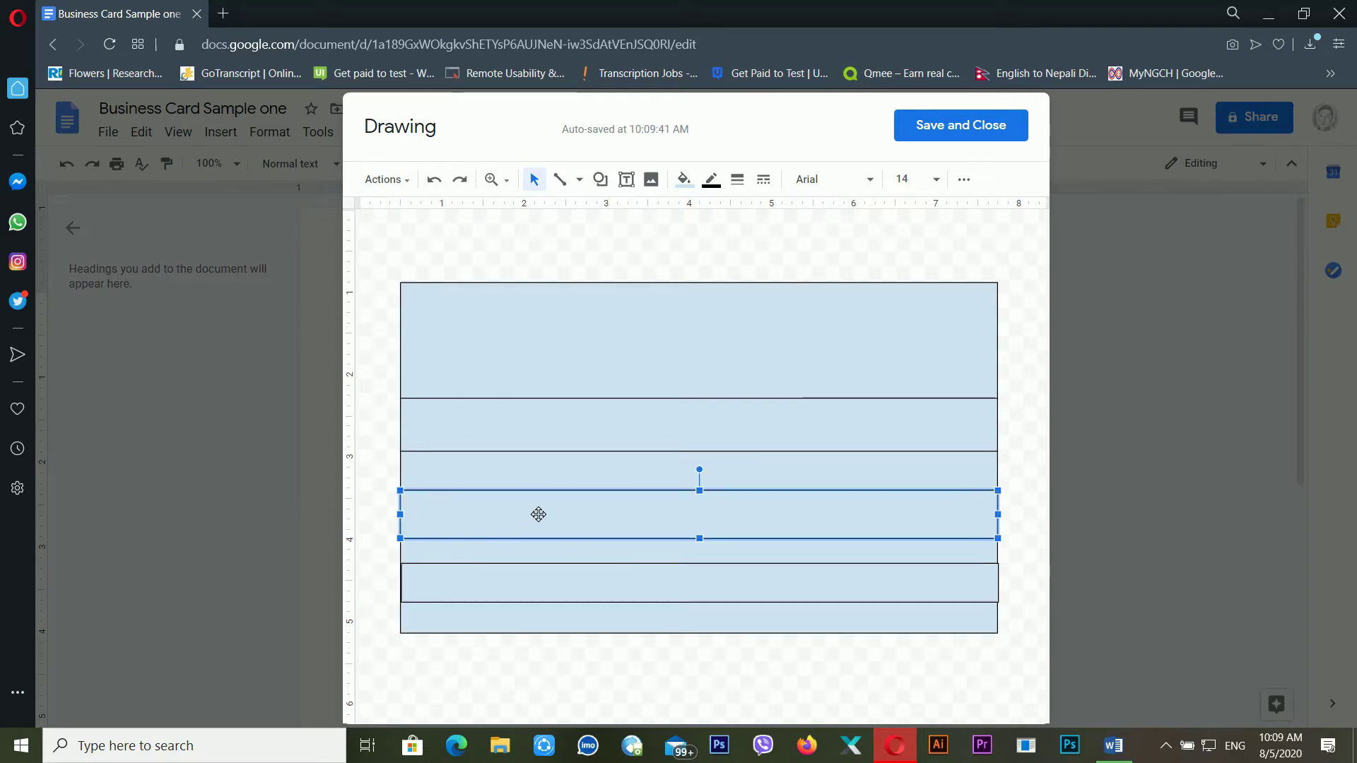
# Stretch the bottom band down, nudge the upper band lower and extend the middle band upward
pyautogui.click(633, 442)
pyautogui.click(751, 523)
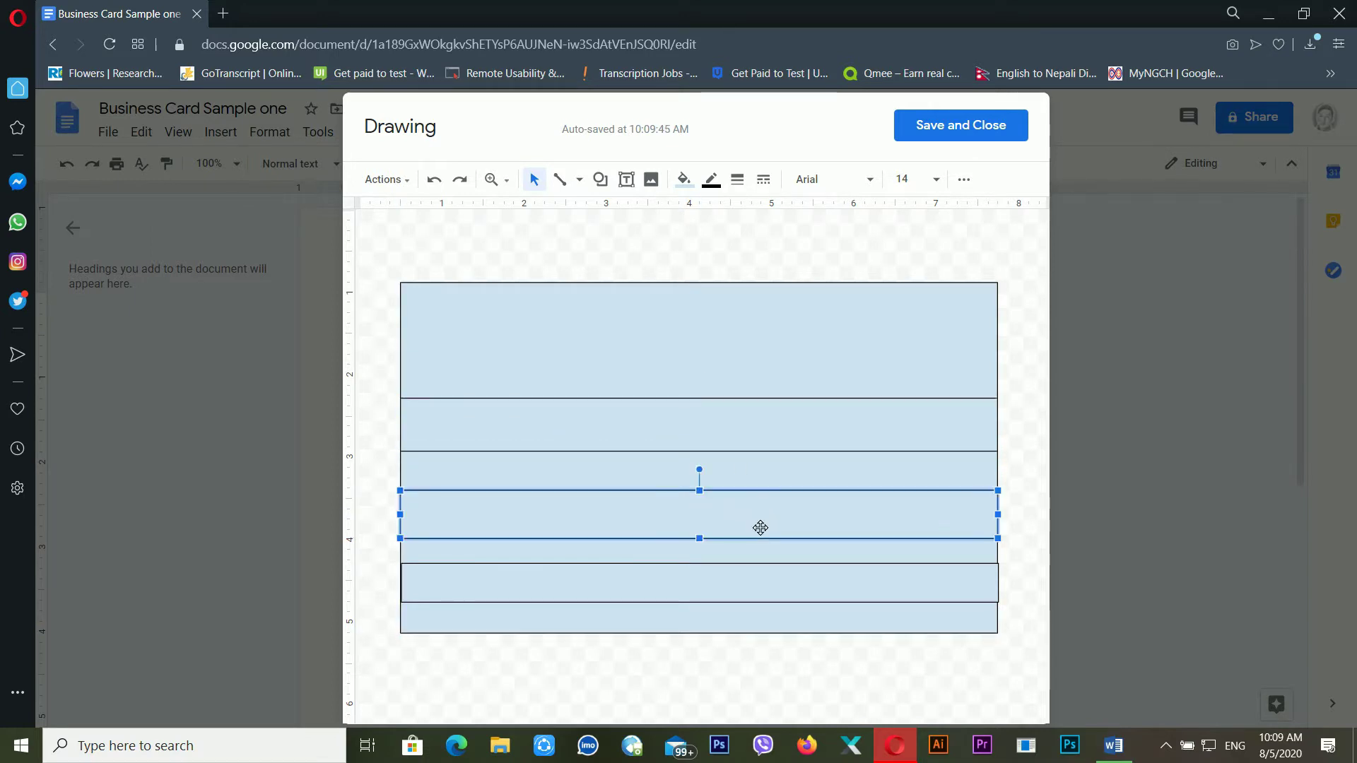
pyautogui.click(748, 442)
pyautogui.click(714, 578)
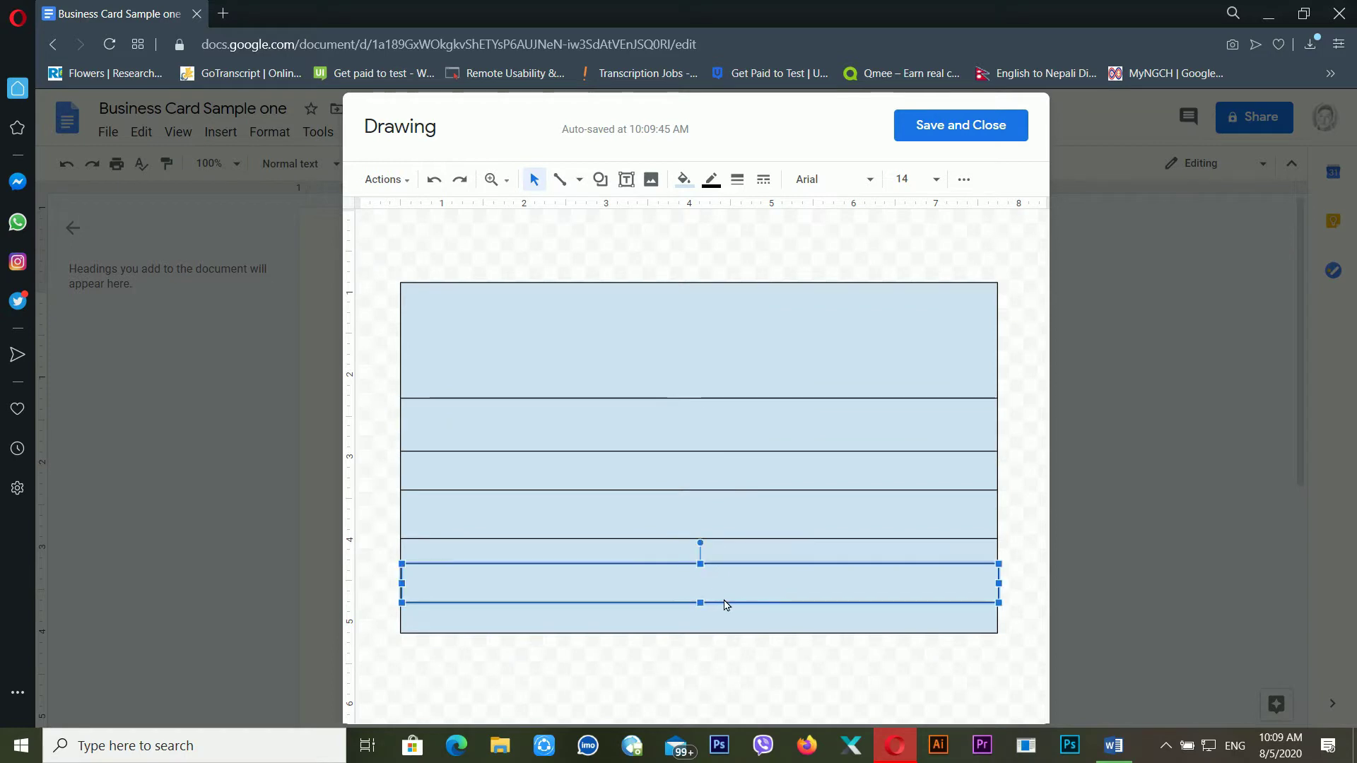
pyautogui.moveTo(701, 603); pyautogui.dragTo(706, 622)
pyautogui.click(730, 533)
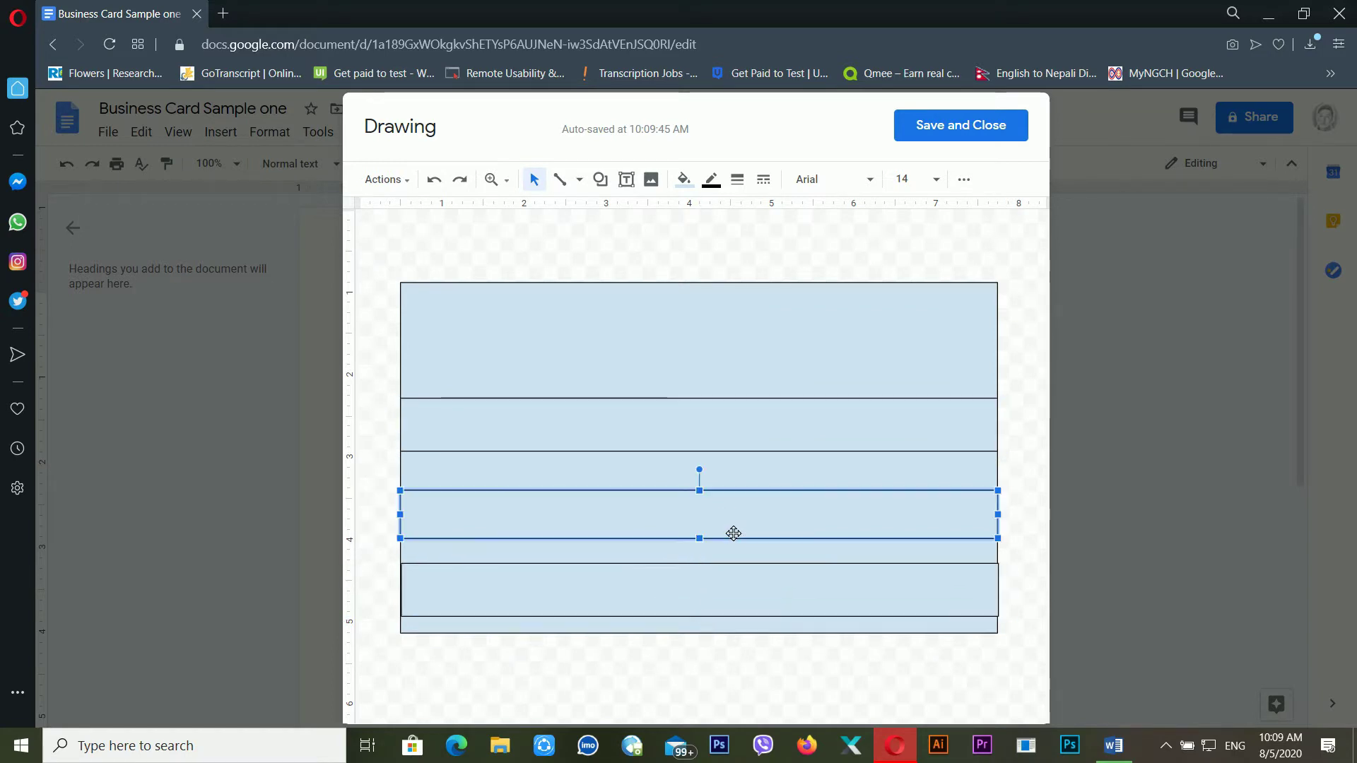
pyautogui.moveTo(843, 451); pyautogui.dragTo(843, 460)
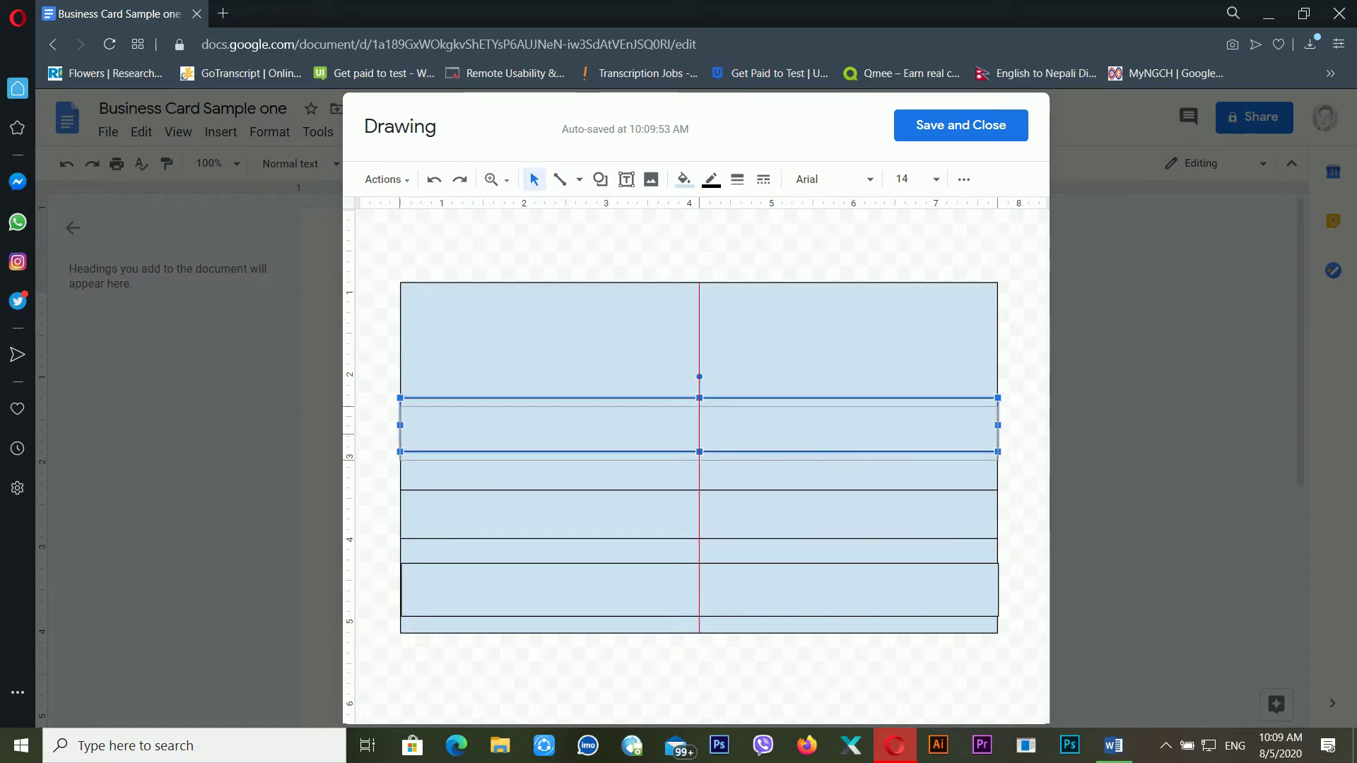
pyautogui.click(809, 518)
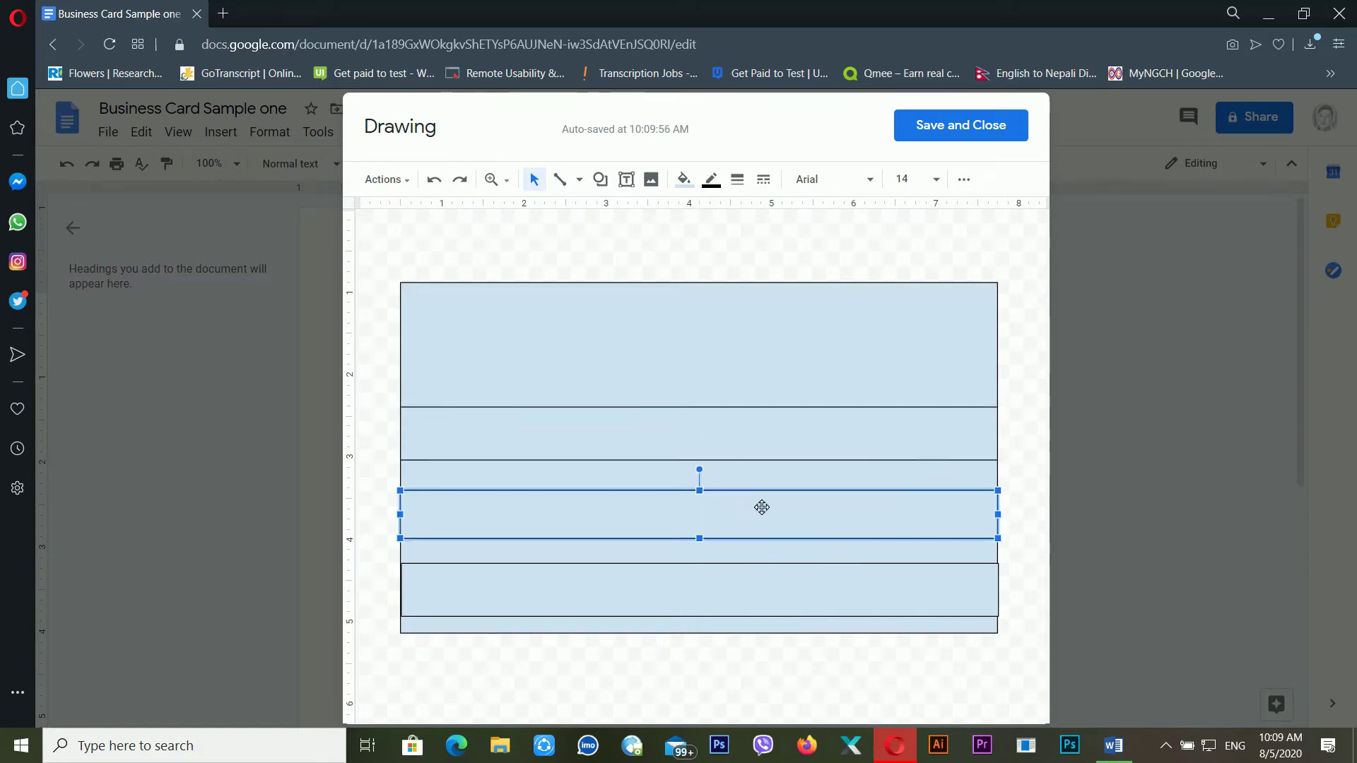
pyautogui.moveTo(703, 503); pyautogui.dragTo(703, 490)
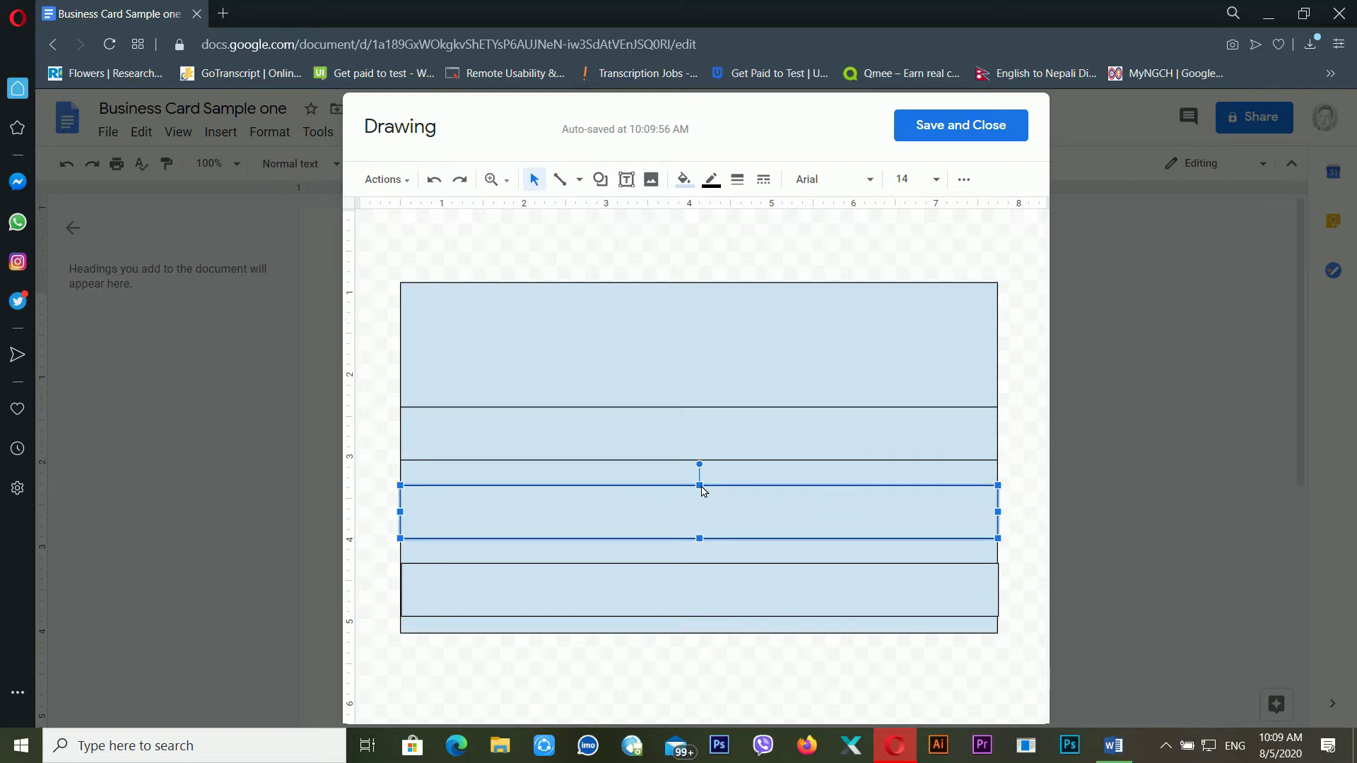
# Align the bottom band's left edge with the card
pyautogui.click(732, 576)
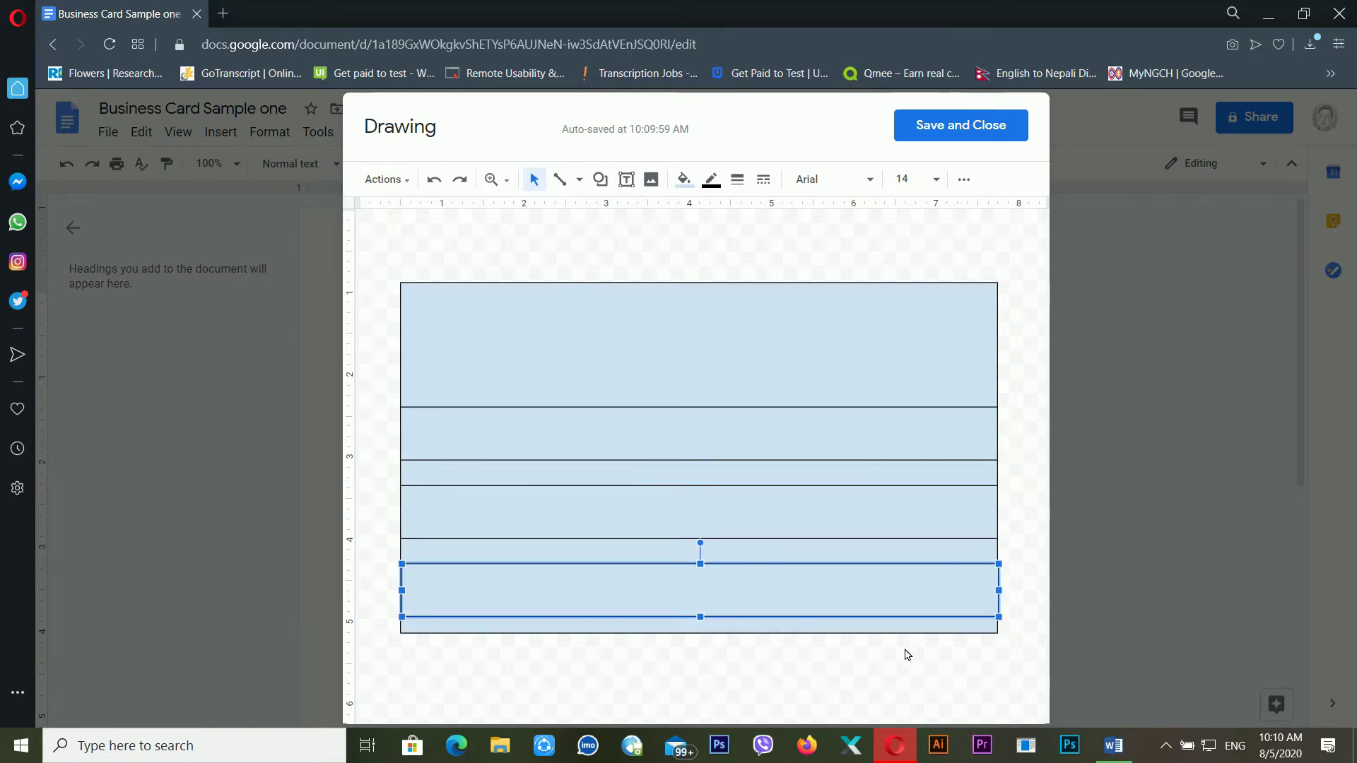
pyautogui.click(673, 443)
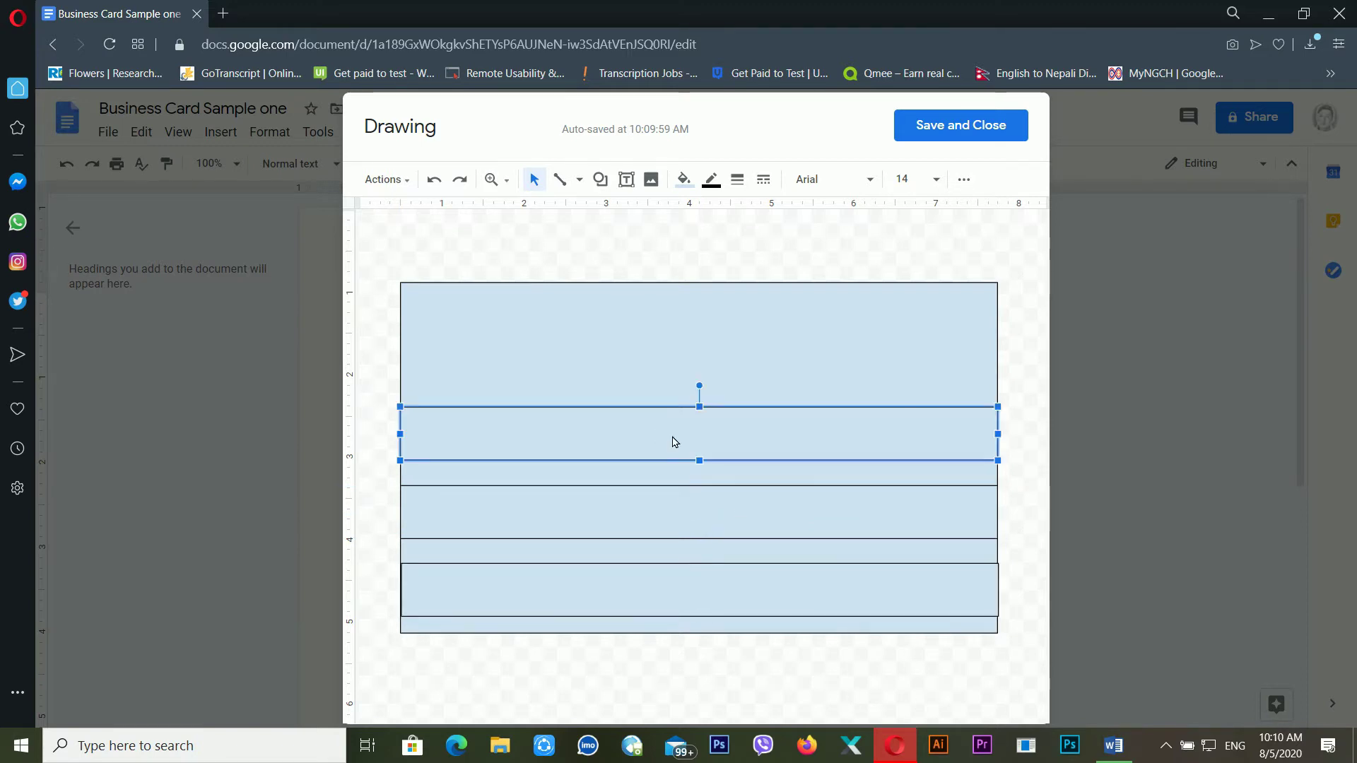
pyautogui.click(458, 605)
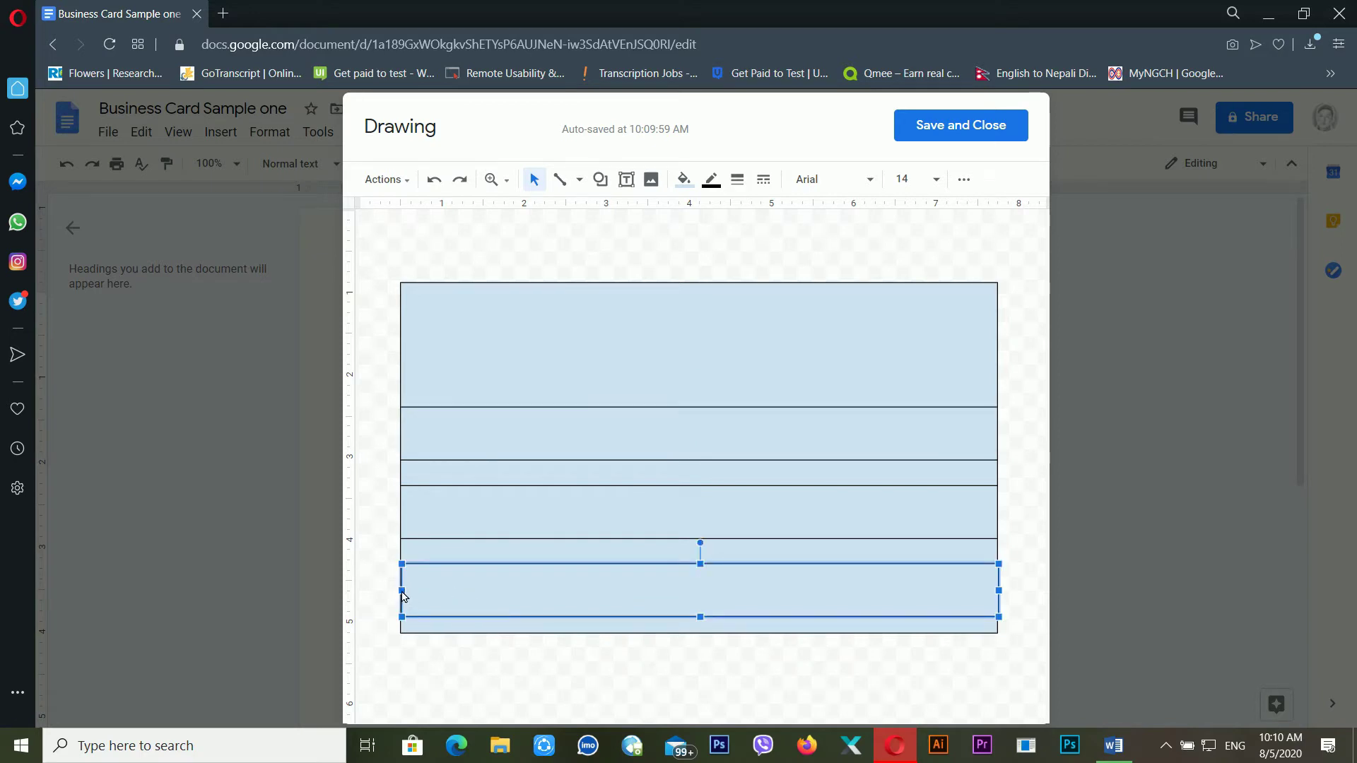
pyautogui.moveTo(396, 597); pyautogui.dragTo(401, 592)
pyautogui.click(693, 482)
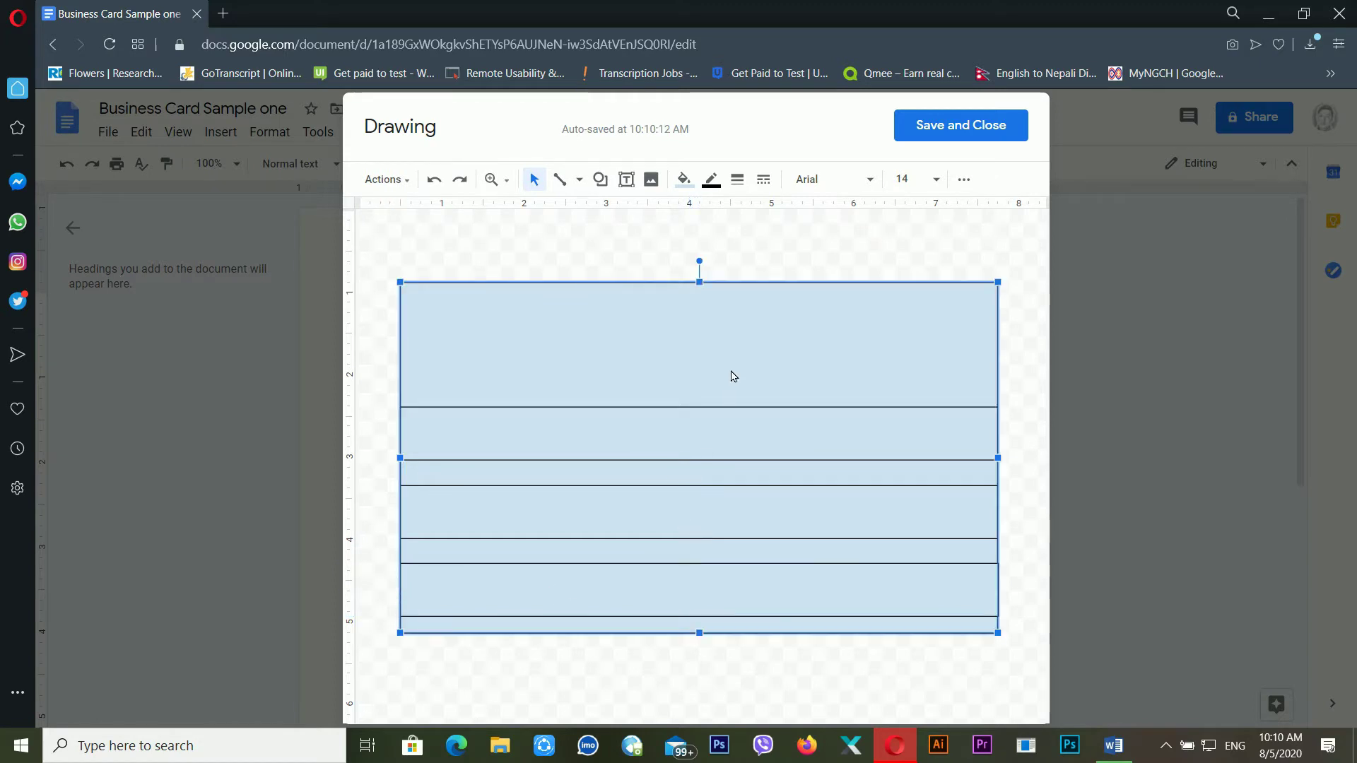
pyautogui.click(743, 398)
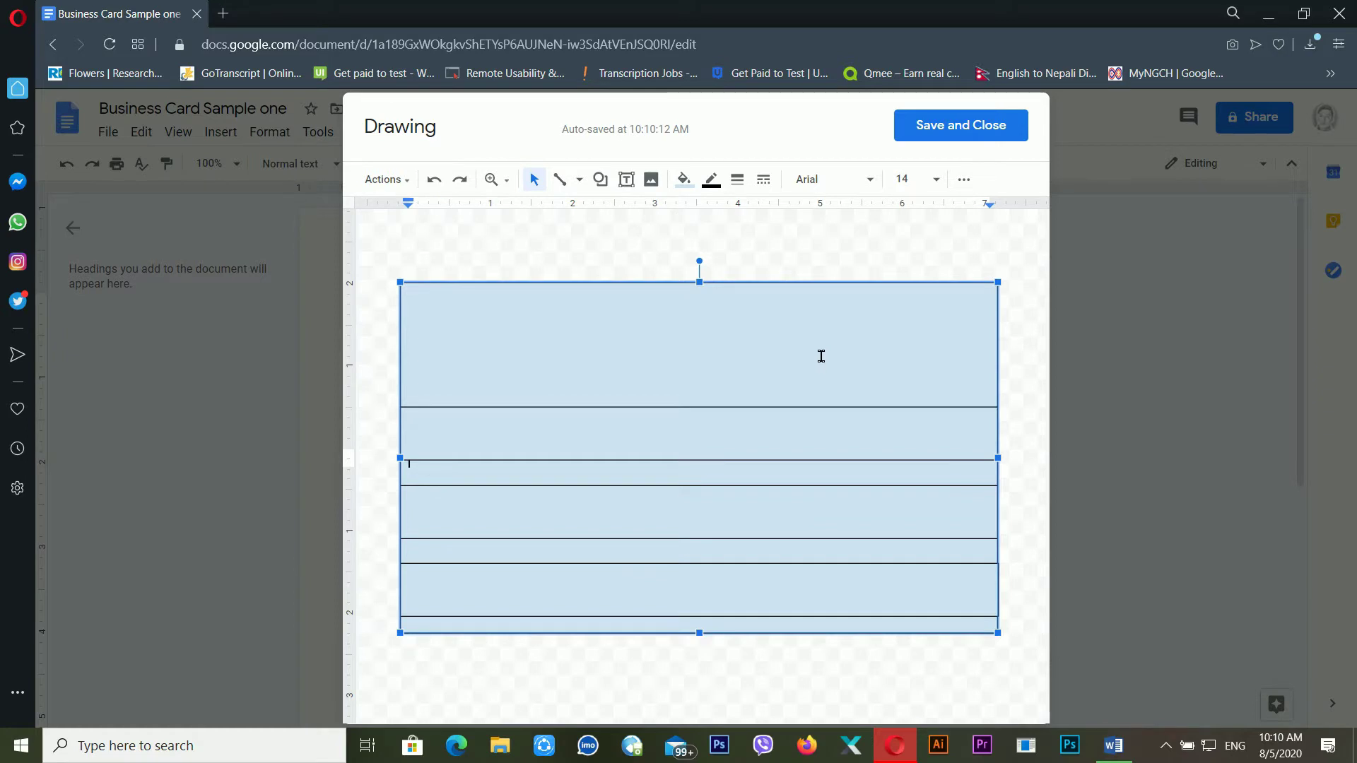
# Draw a tall rectangle panel down the card's right side, aligning its top with the card's top
pyautogui.click(601, 179)
pyautogui.moveTo(686, 216)
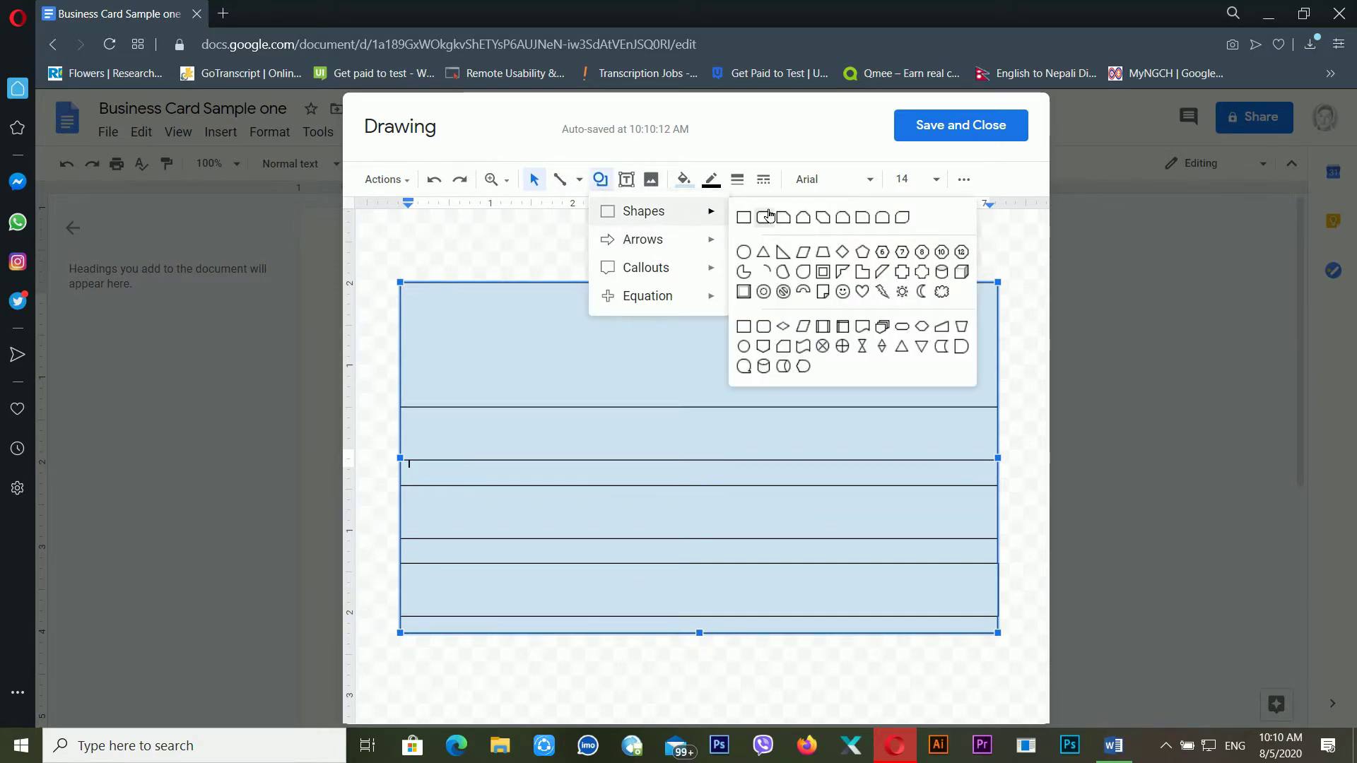
pyautogui.click(752, 225)
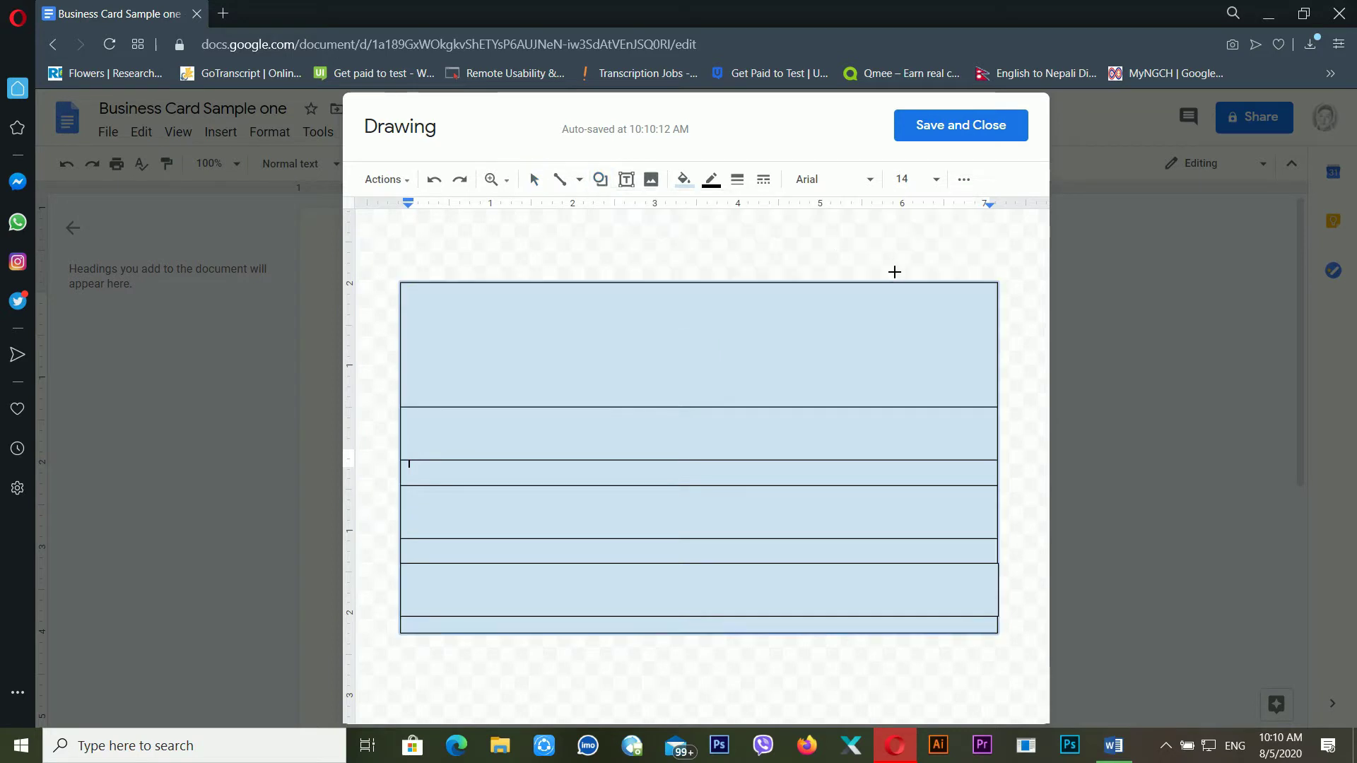
pyautogui.moveTo(879, 291); pyautogui.dragTo(1002, 636)
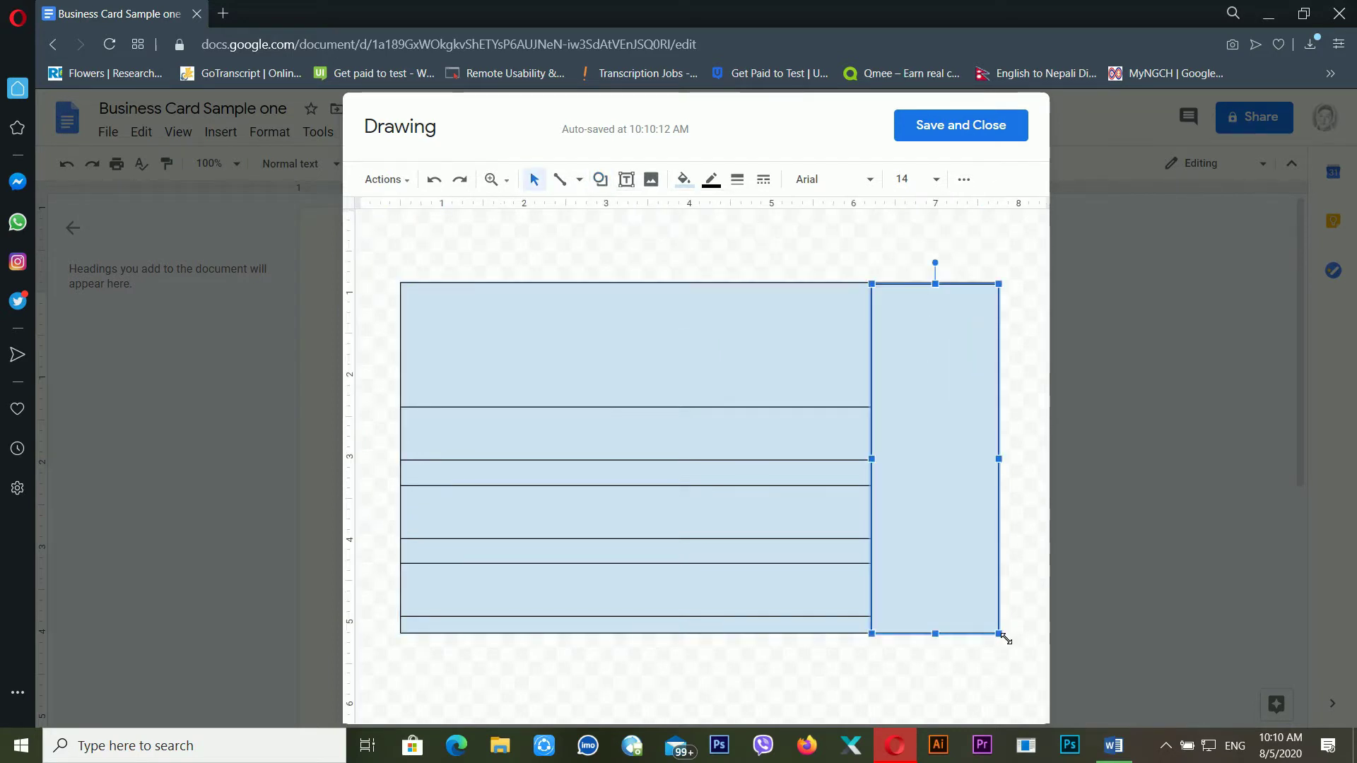
pyautogui.moveTo(936, 285); pyautogui.dragTo(936, 269)
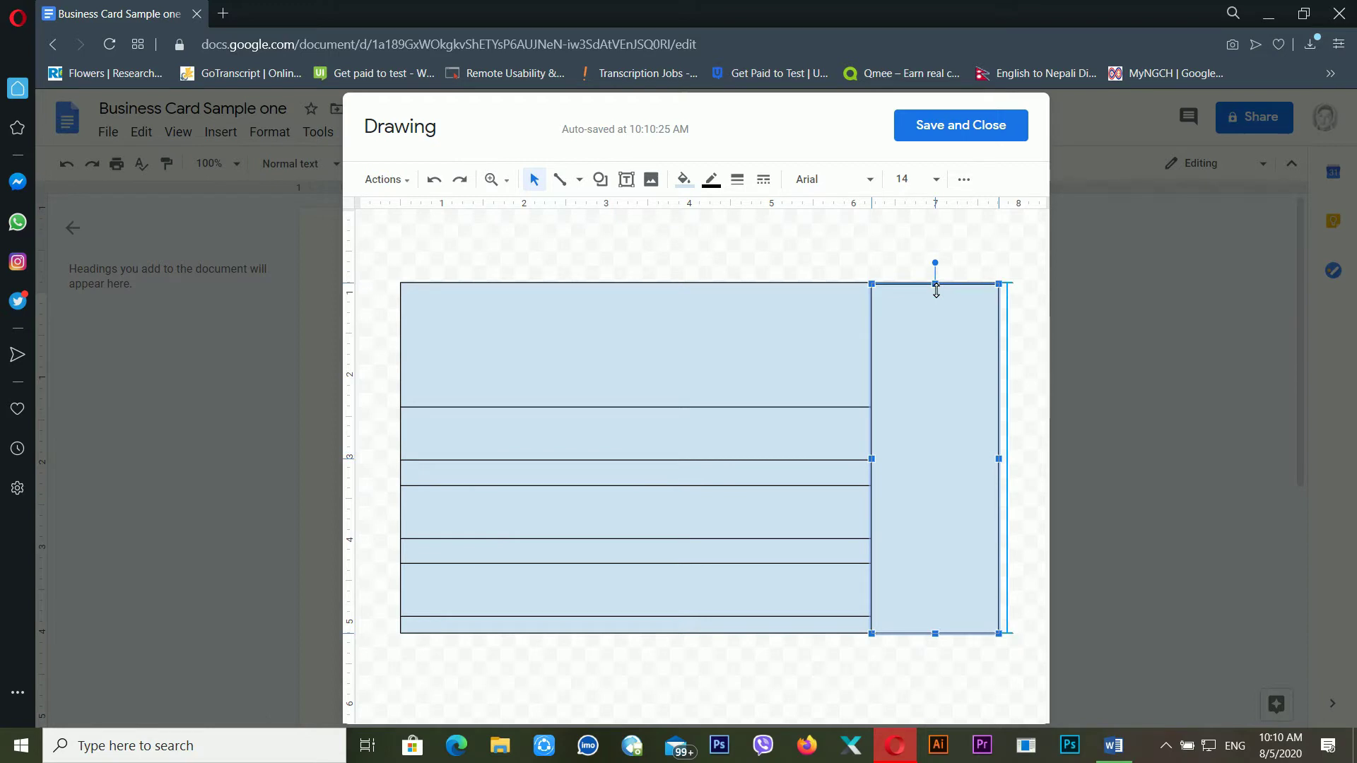
pyautogui.click(945, 261)
pyautogui.click(962, 510)
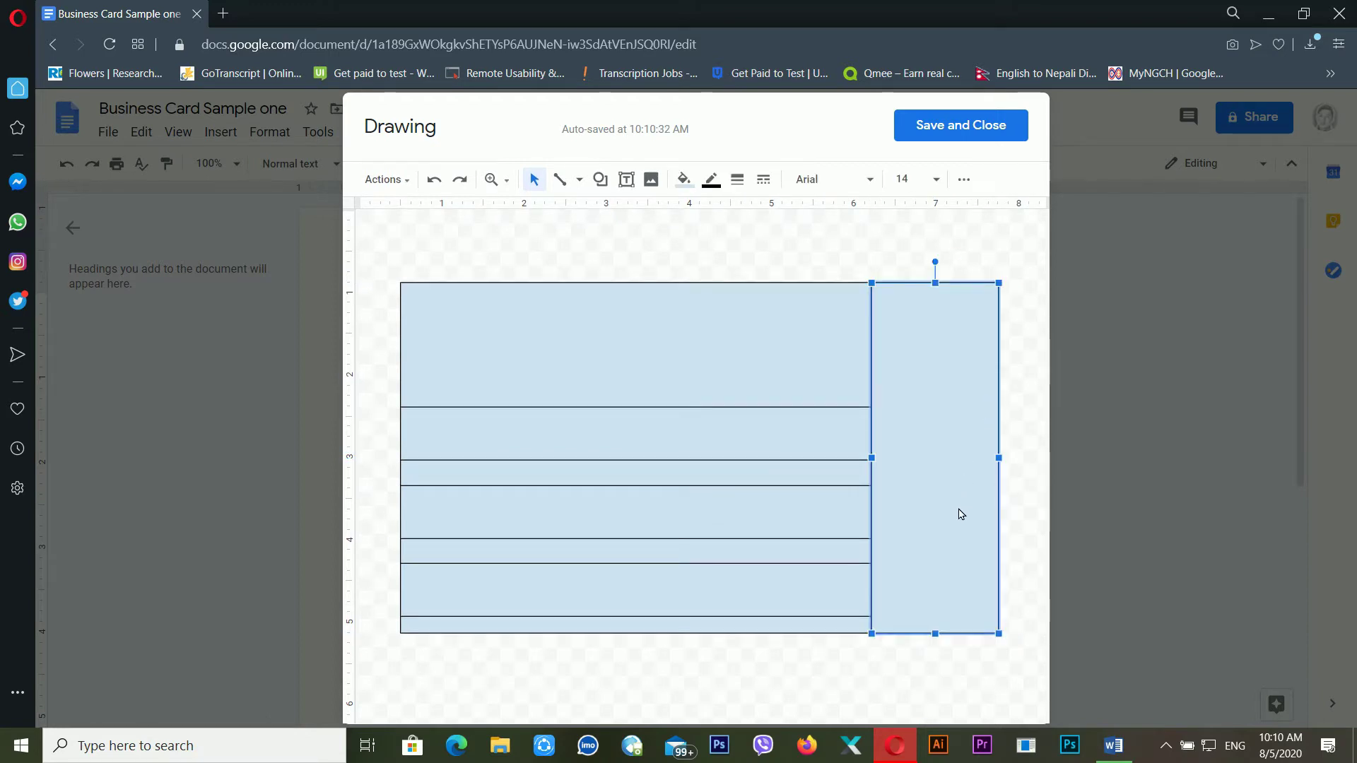
pyautogui.click(600, 179)
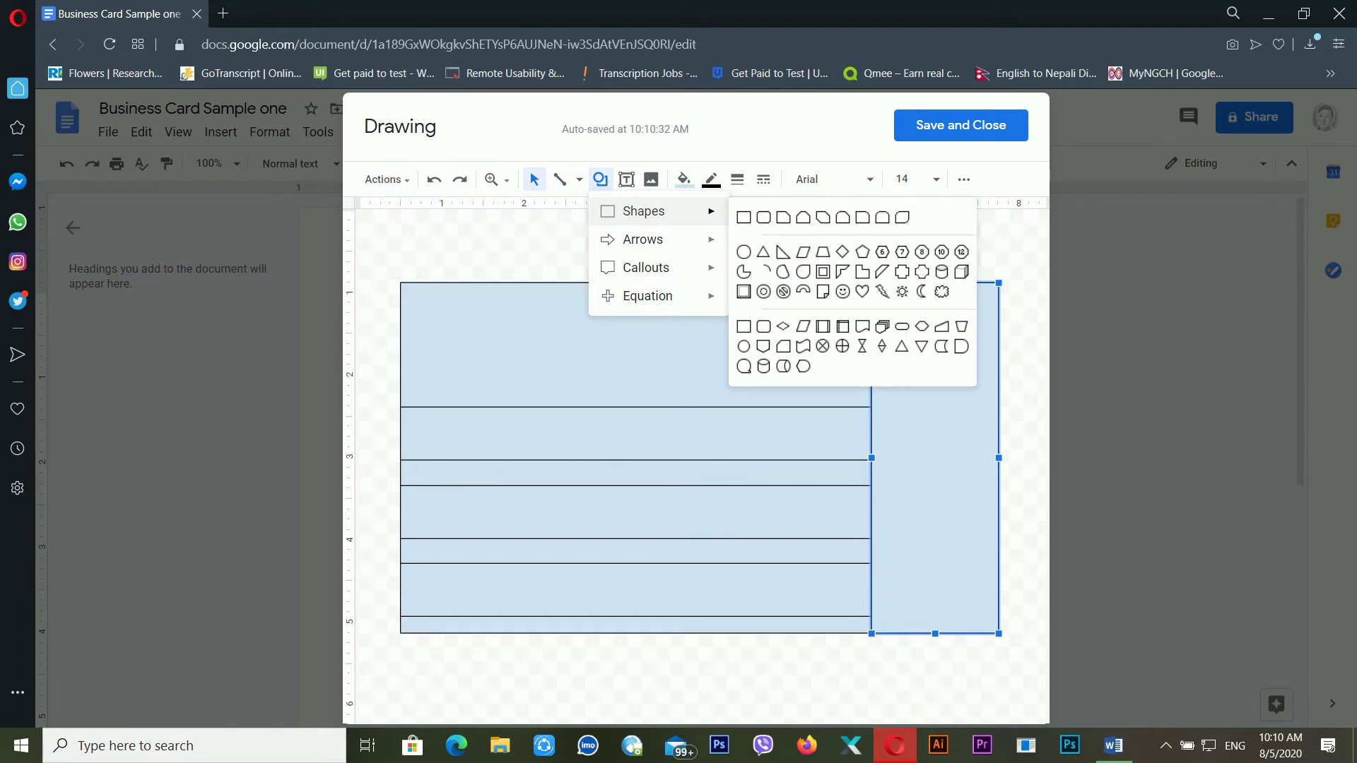
# Draw a right triangle over the card's right side and flip it horizontally
pyautogui.click(802, 252)
pyautogui.moveTo(751, 313); pyautogui.dragTo(929, 617)
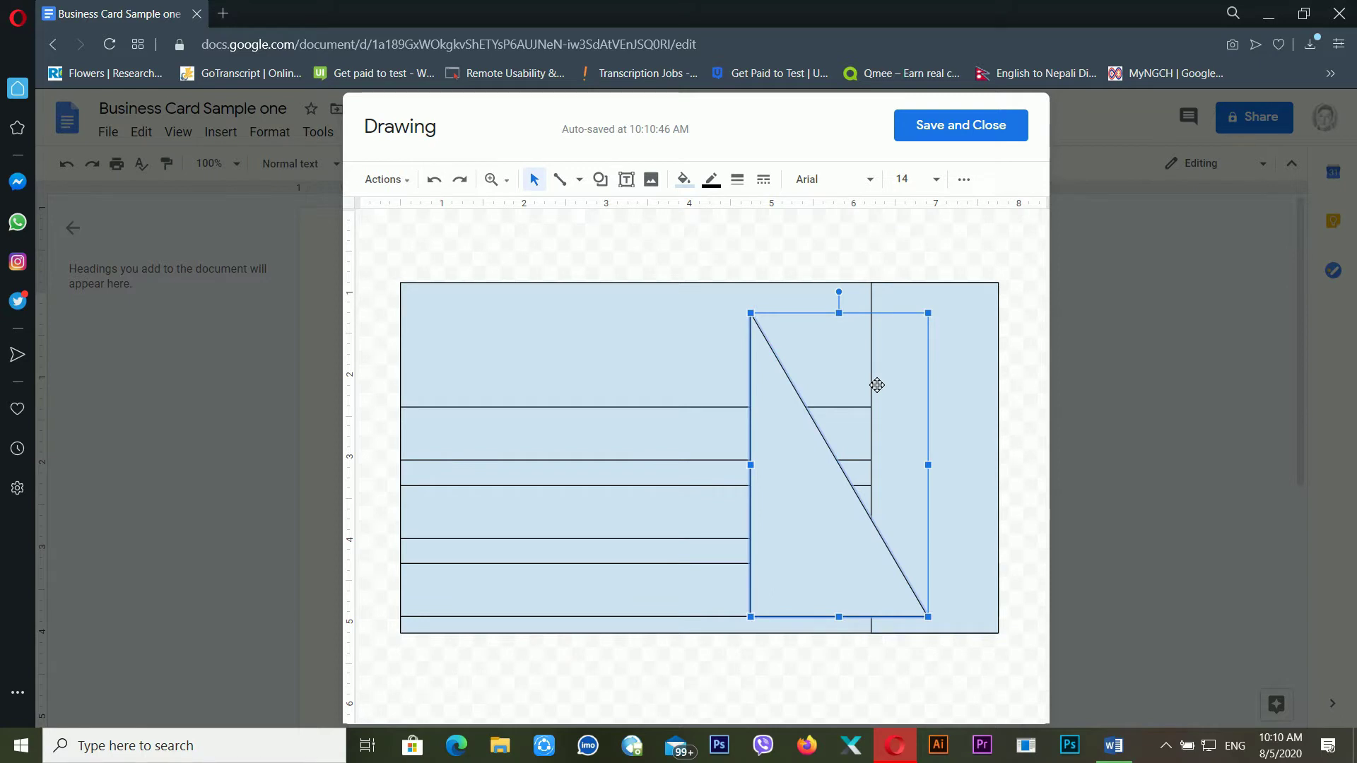
pyautogui.rightClick(804, 447)
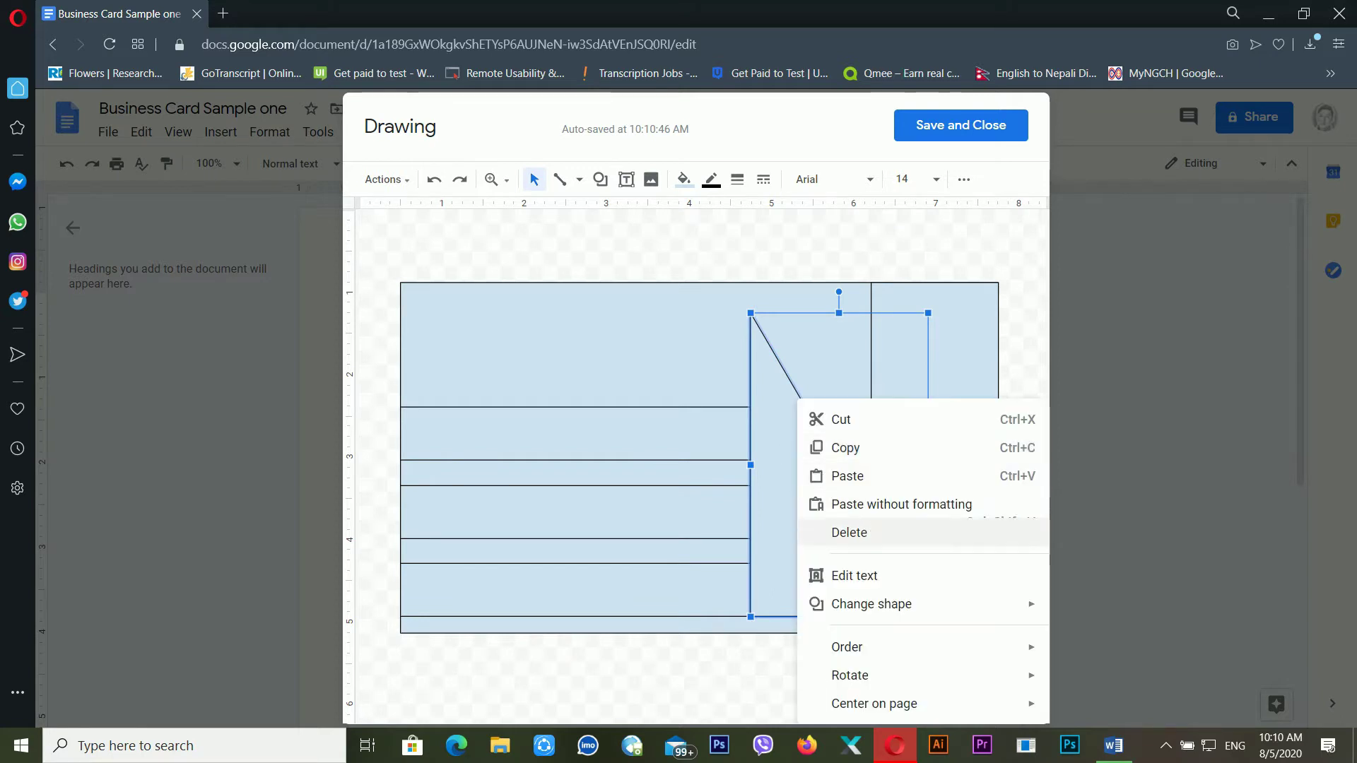
pyautogui.moveTo(886, 675)
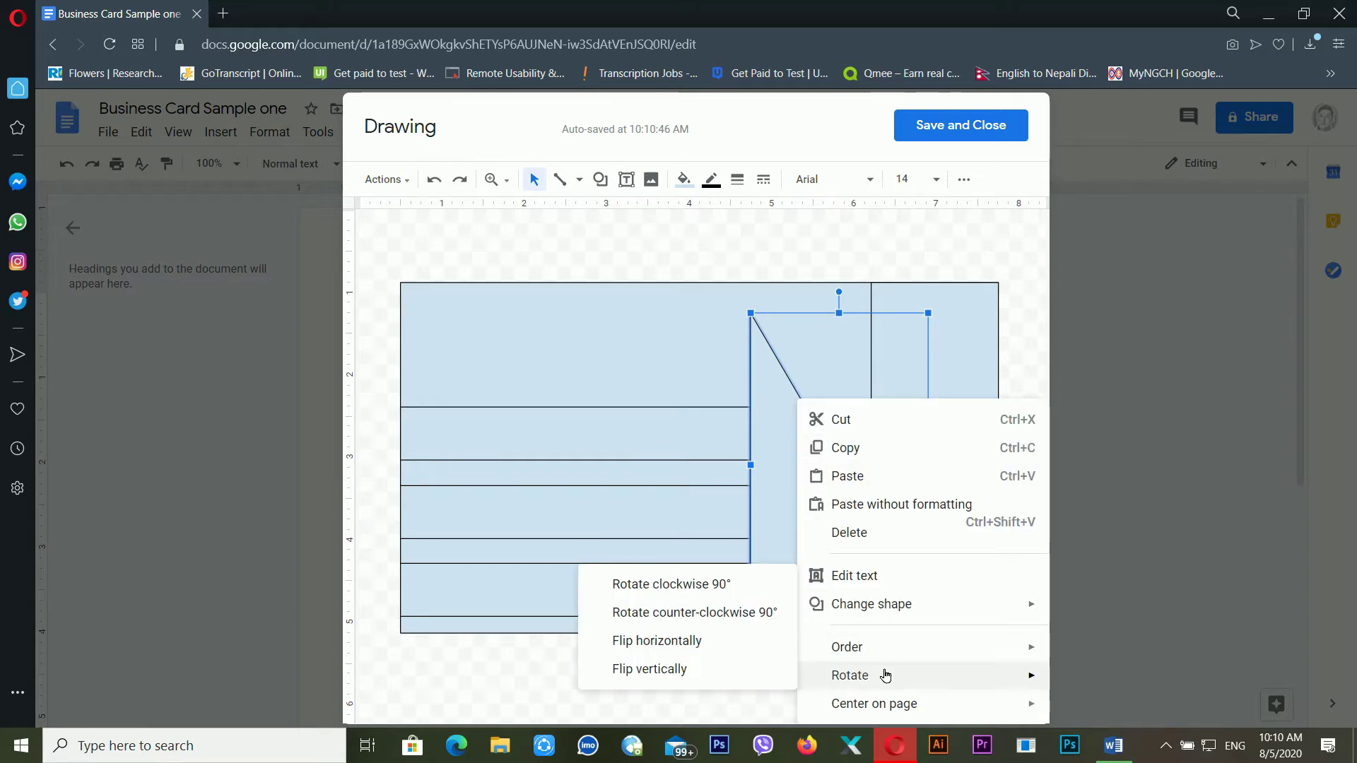
pyautogui.click(676, 649)
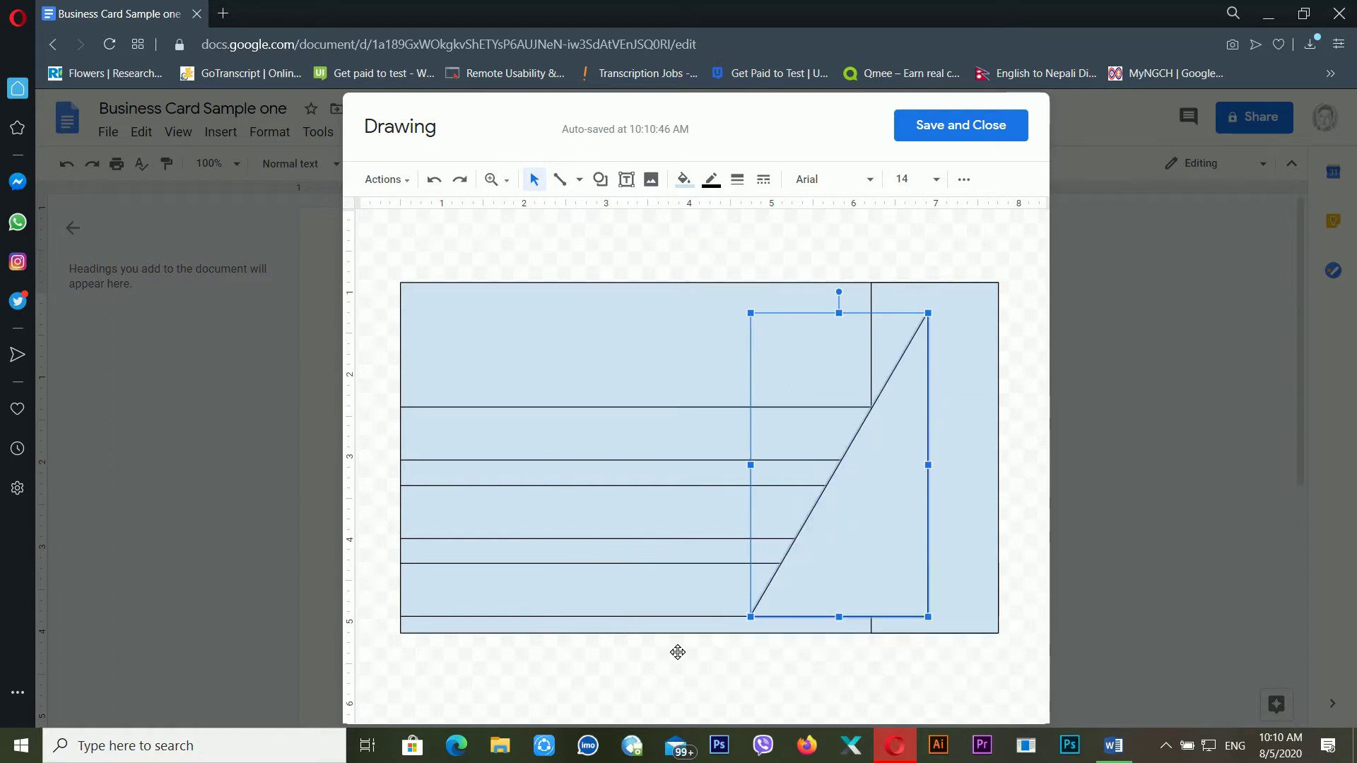
# Flip the triangle vertically, then move it and stretch it to the card's bottom edge
pyautogui.rightClick(875, 382)
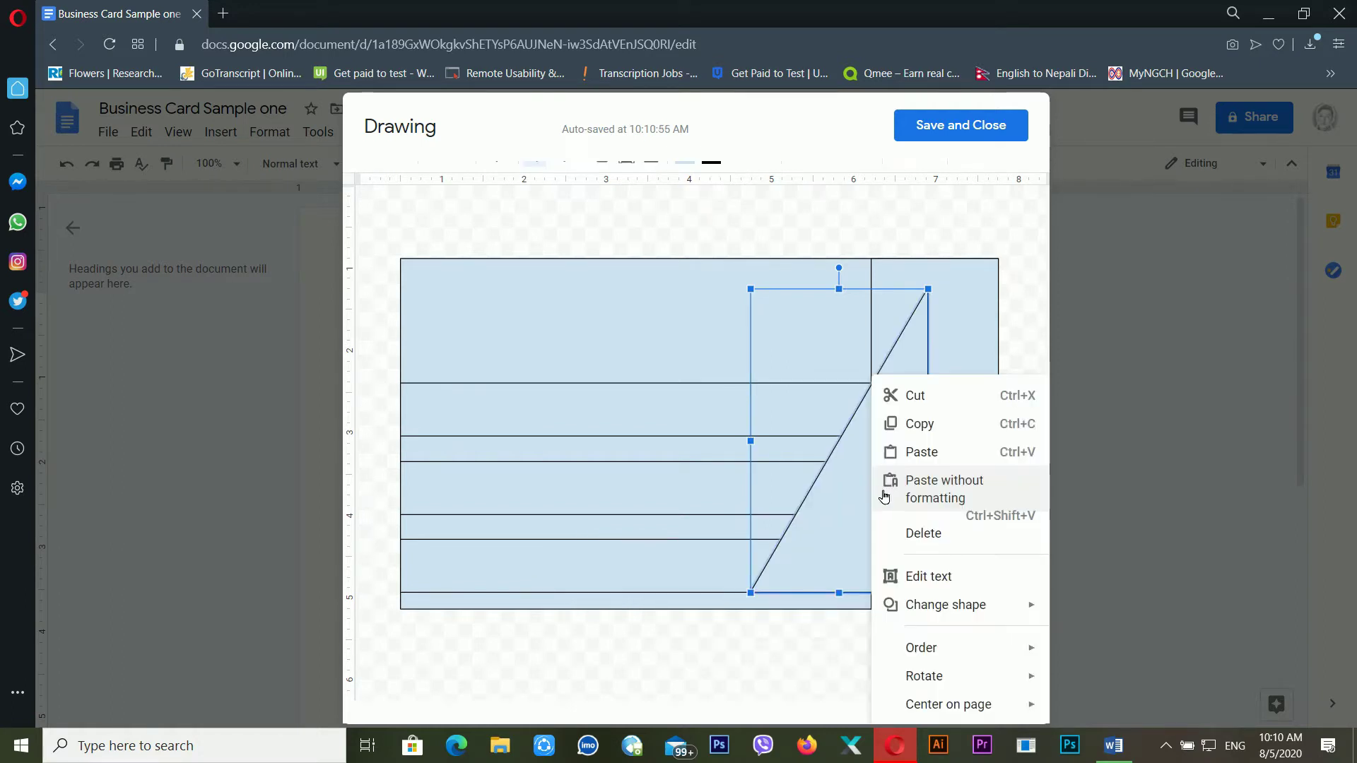
pyautogui.moveTo(966, 672)
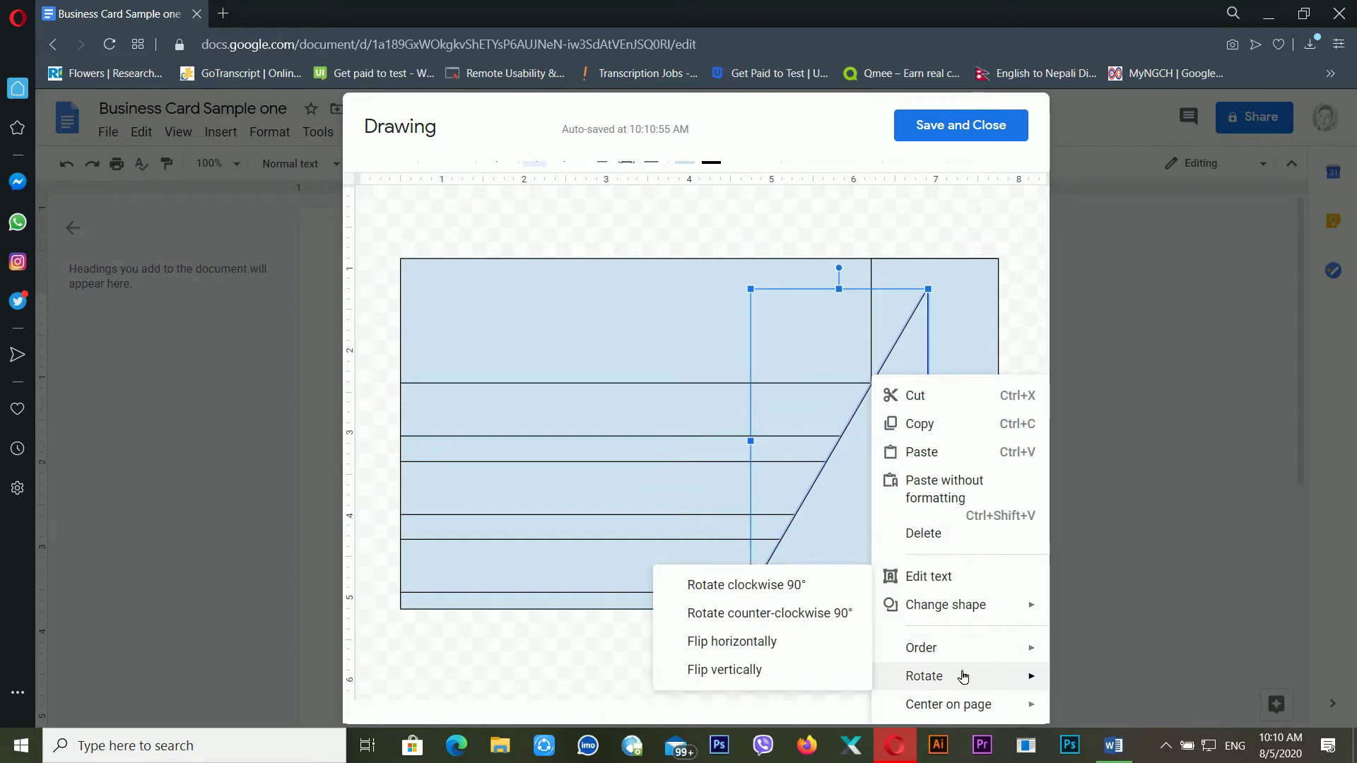
pyautogui.click(775, 679)
pyautogui.moveTo(896, 439); pyautogui.dragTo(860, 433)
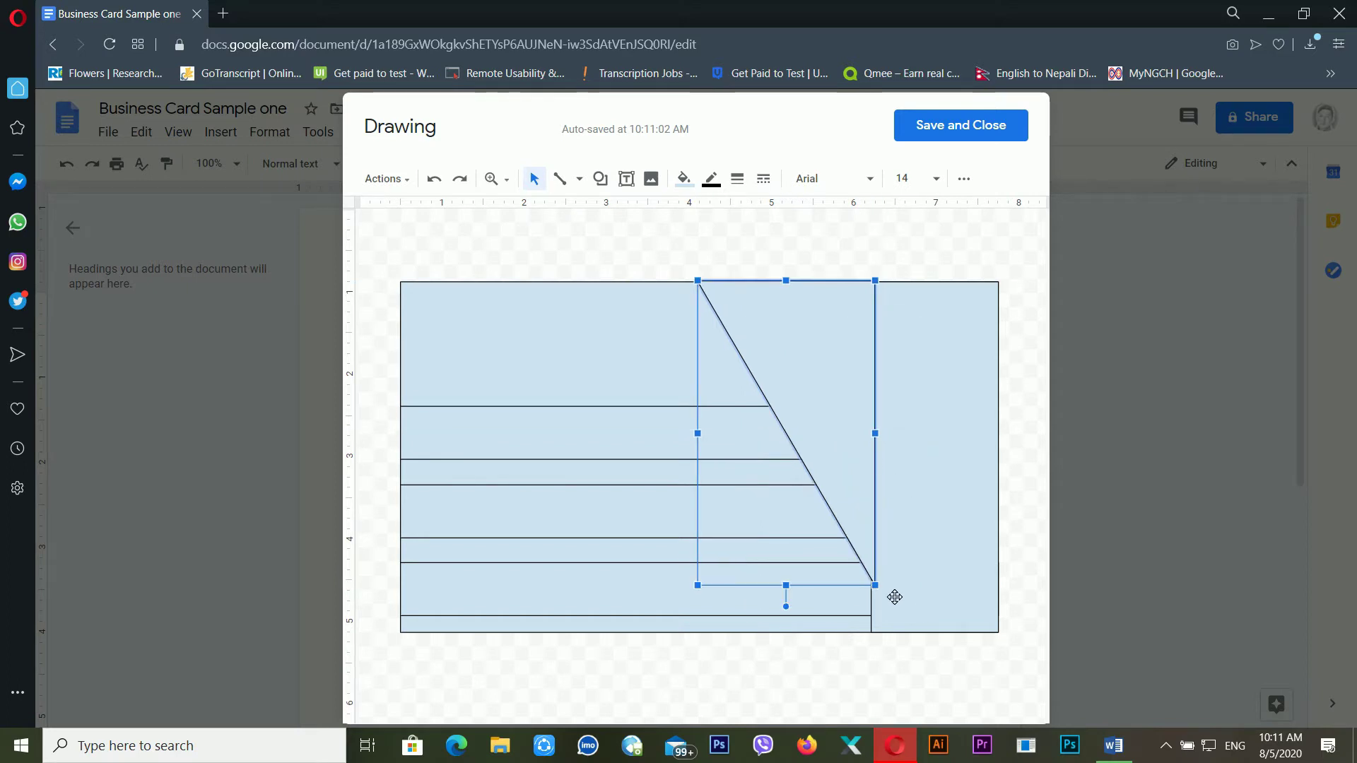
pyautogui.moveTo(788, 596); pyautogui.dragTo(787, 643)
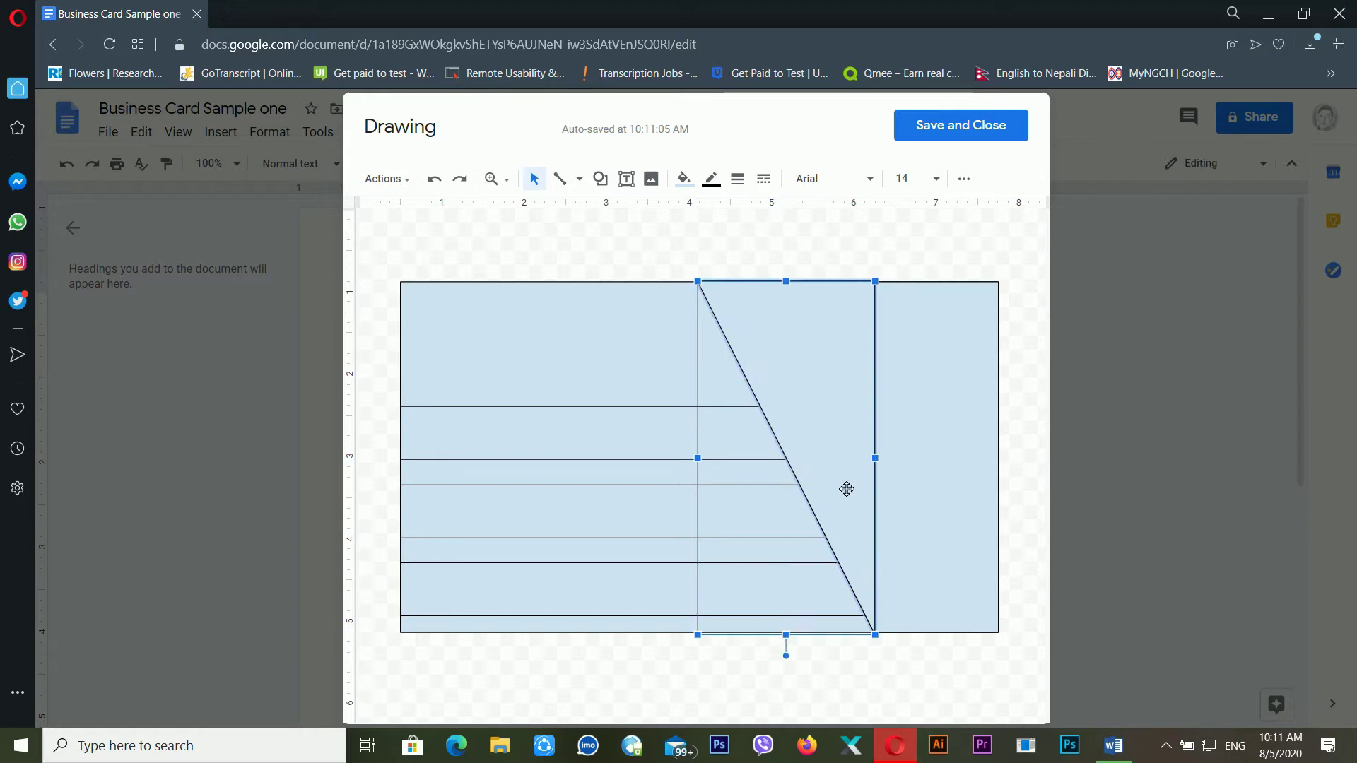
pyautogui.click(959, 407)
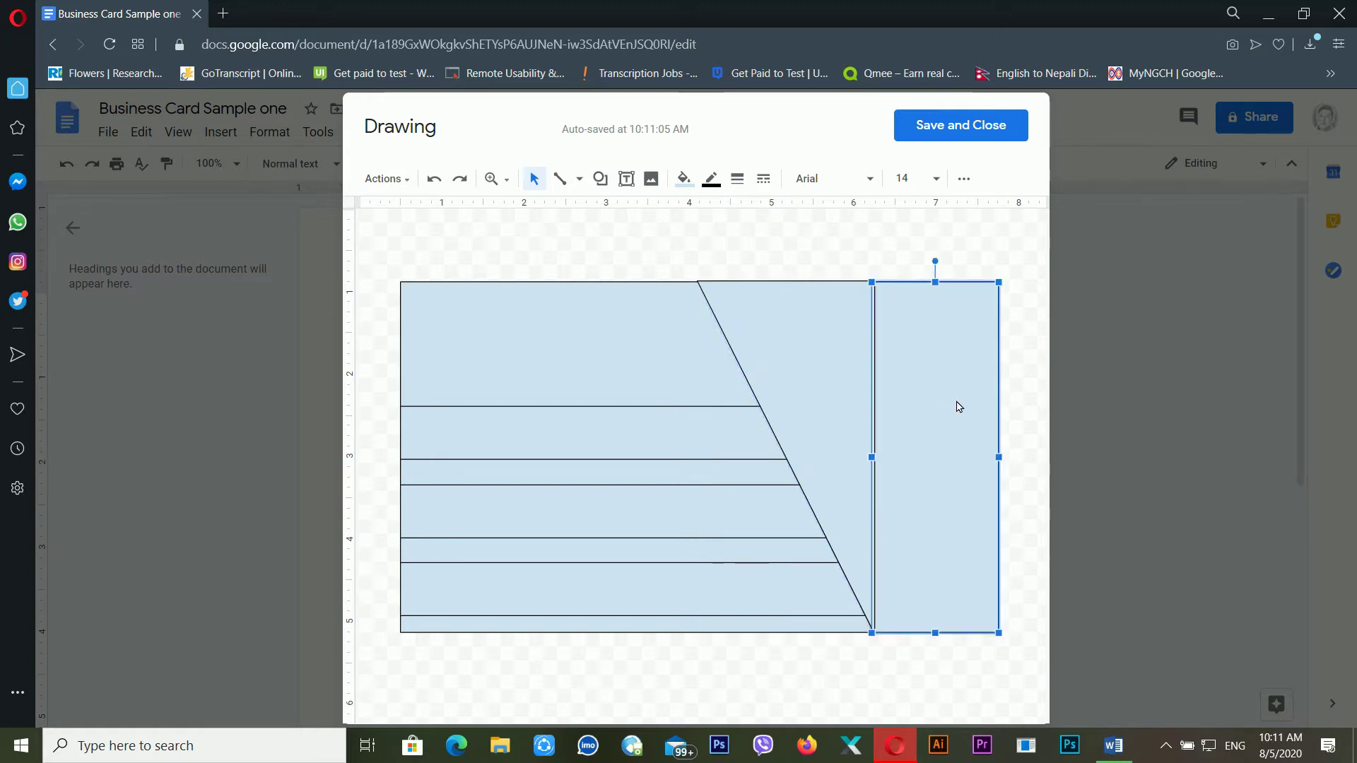
# Select the diagonal triangle and bring up its Fill color palette
pyautogui.click(858, 361)
pyautogui.click(979, 434)
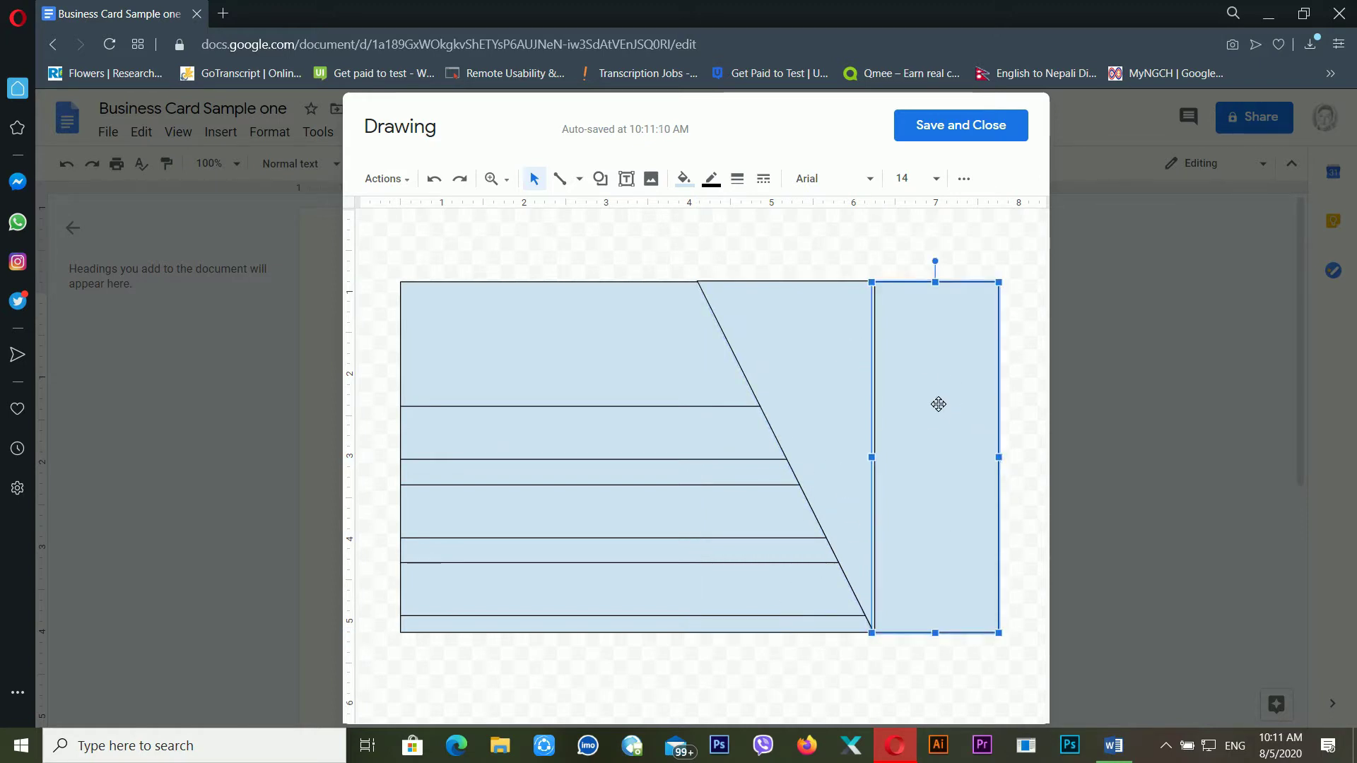
pyautogui.click(1032, 384)
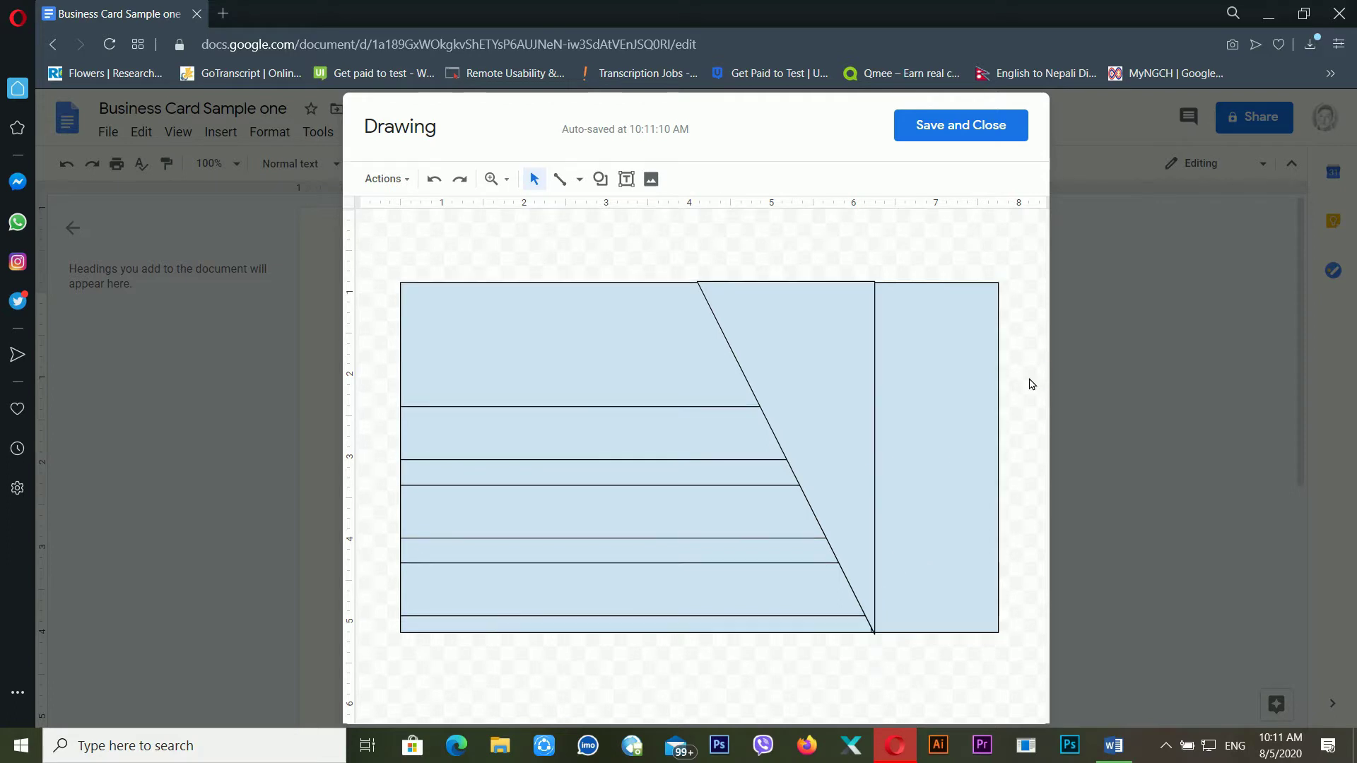
pyautogui.click(863, 438)
pyautogui.click(583, 355)
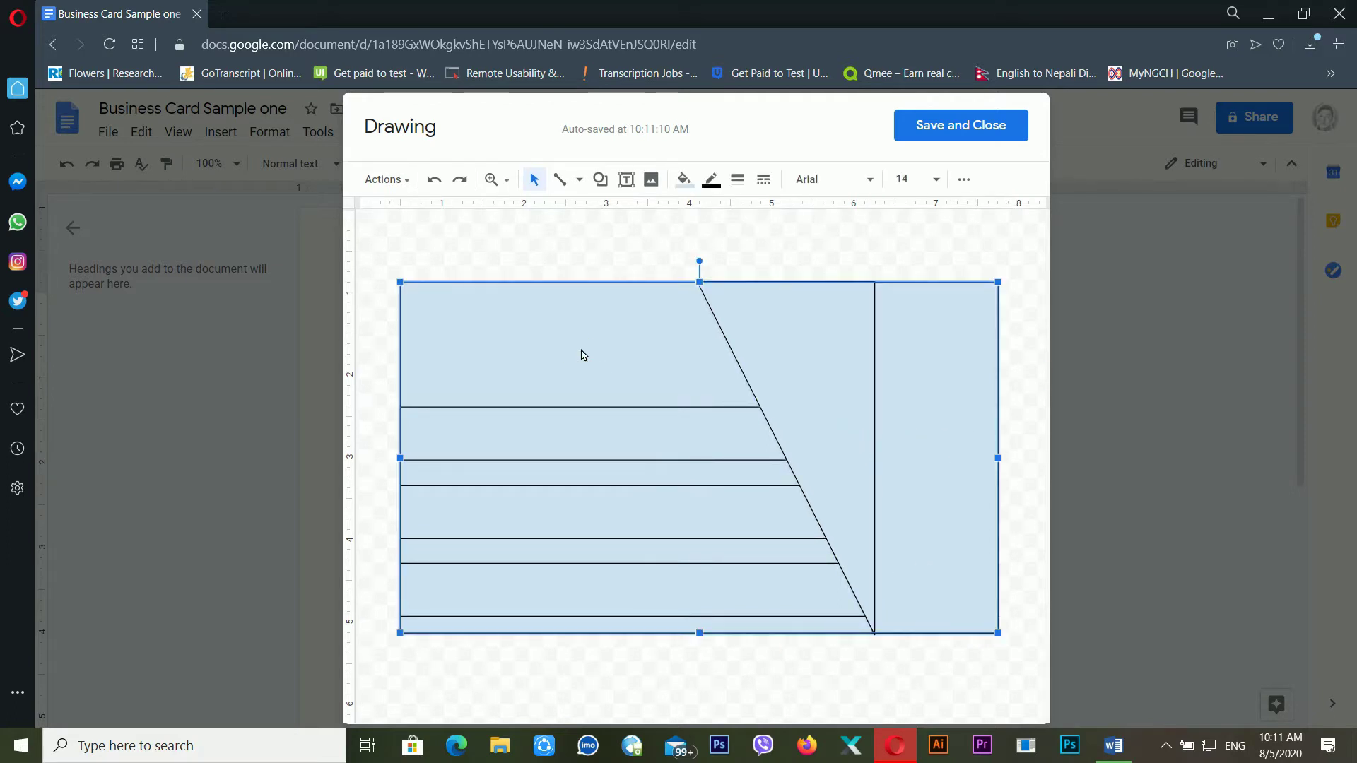
pyautogui.click(829, 371)
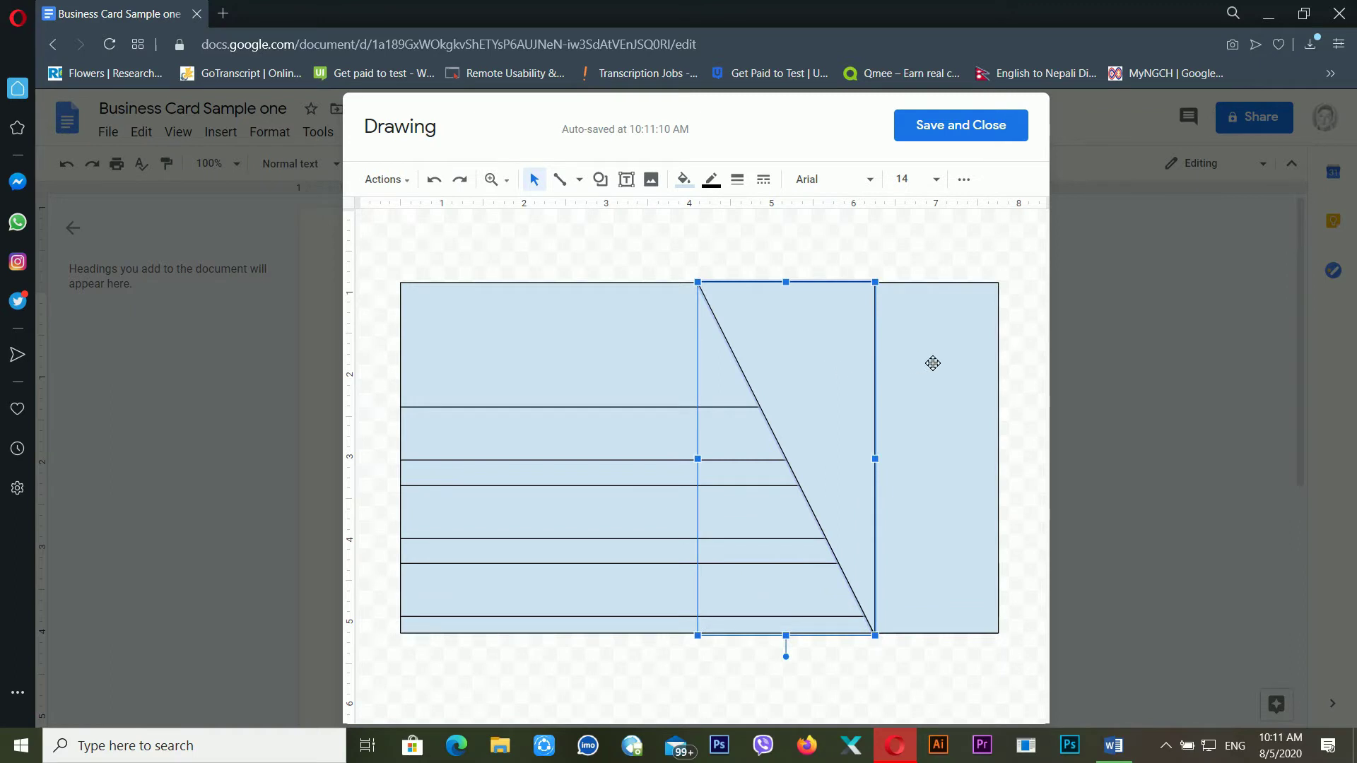
pyautogui.click(682, 180)
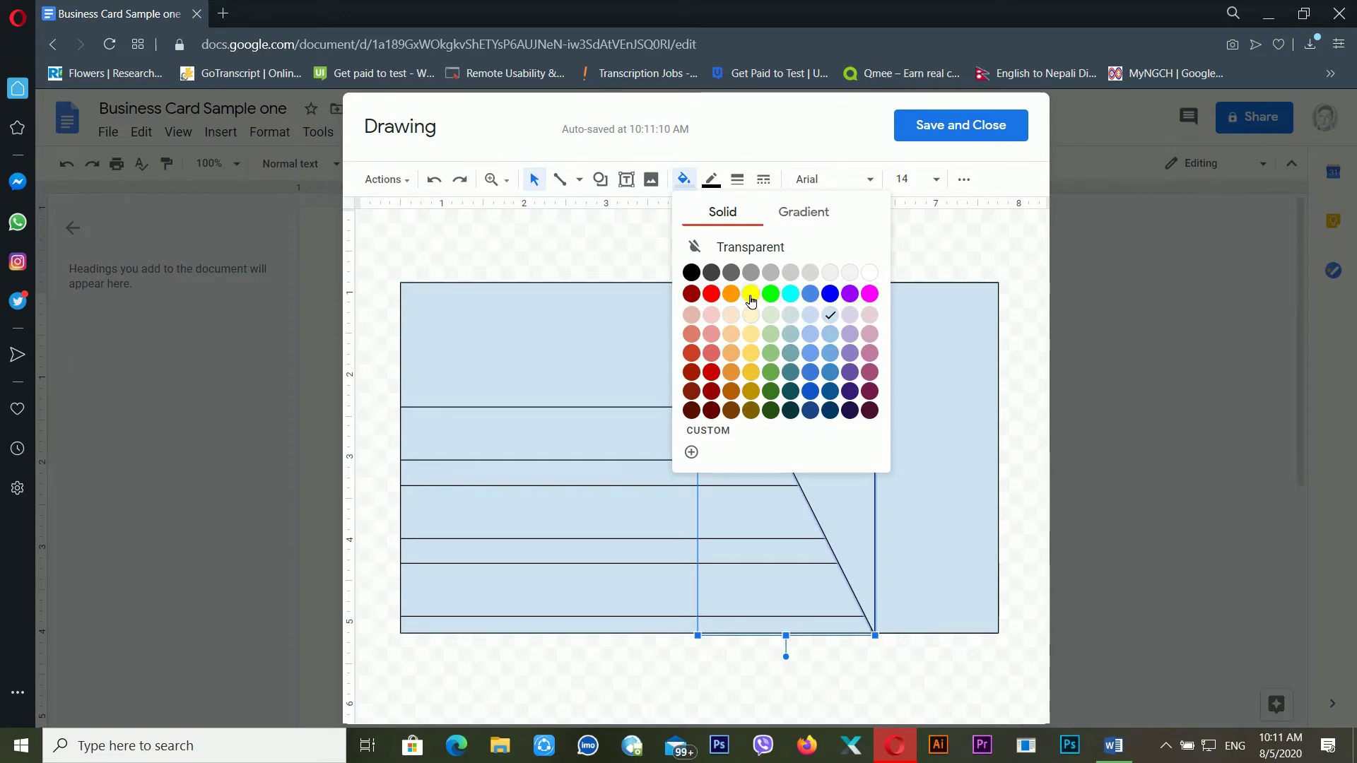
# Fill the triangle and the right side panel yellow
pyautogui.click(750, 301)
pyautogui.click(904, 382)
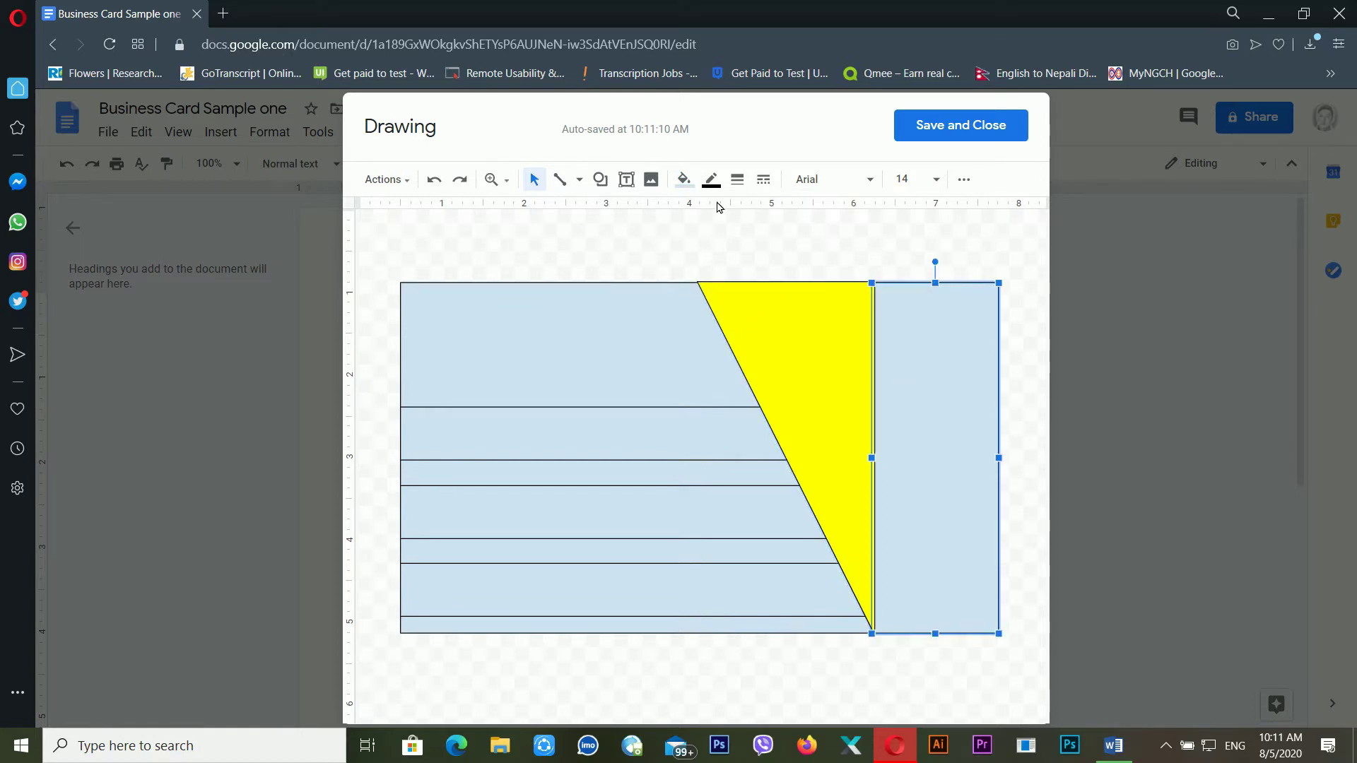
pyautogui.click(683, 181)
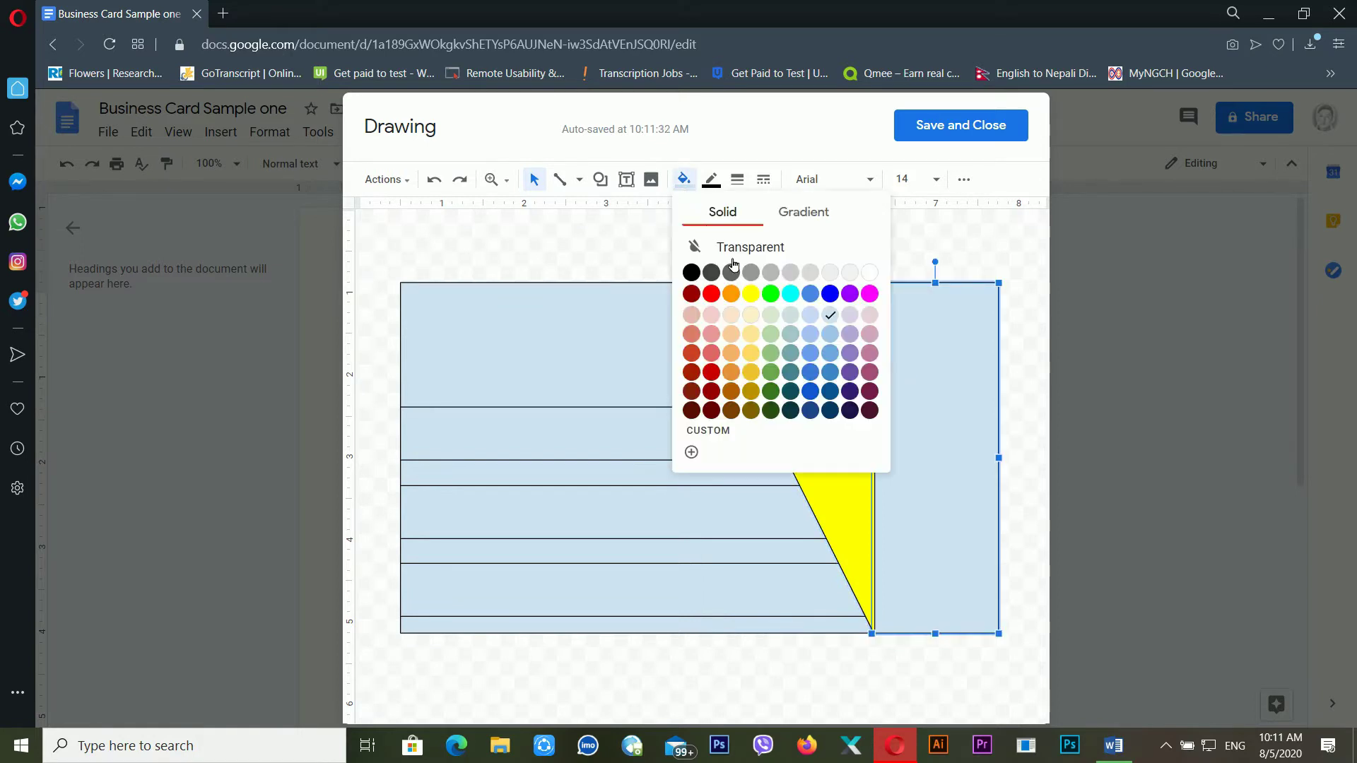
pyautogui.click(750, 294)
pyautogui.click(966, 380)
pyautogui.click(875, 386)
pyautogui.click(726, 475)
pyautogui.click(833, 408)
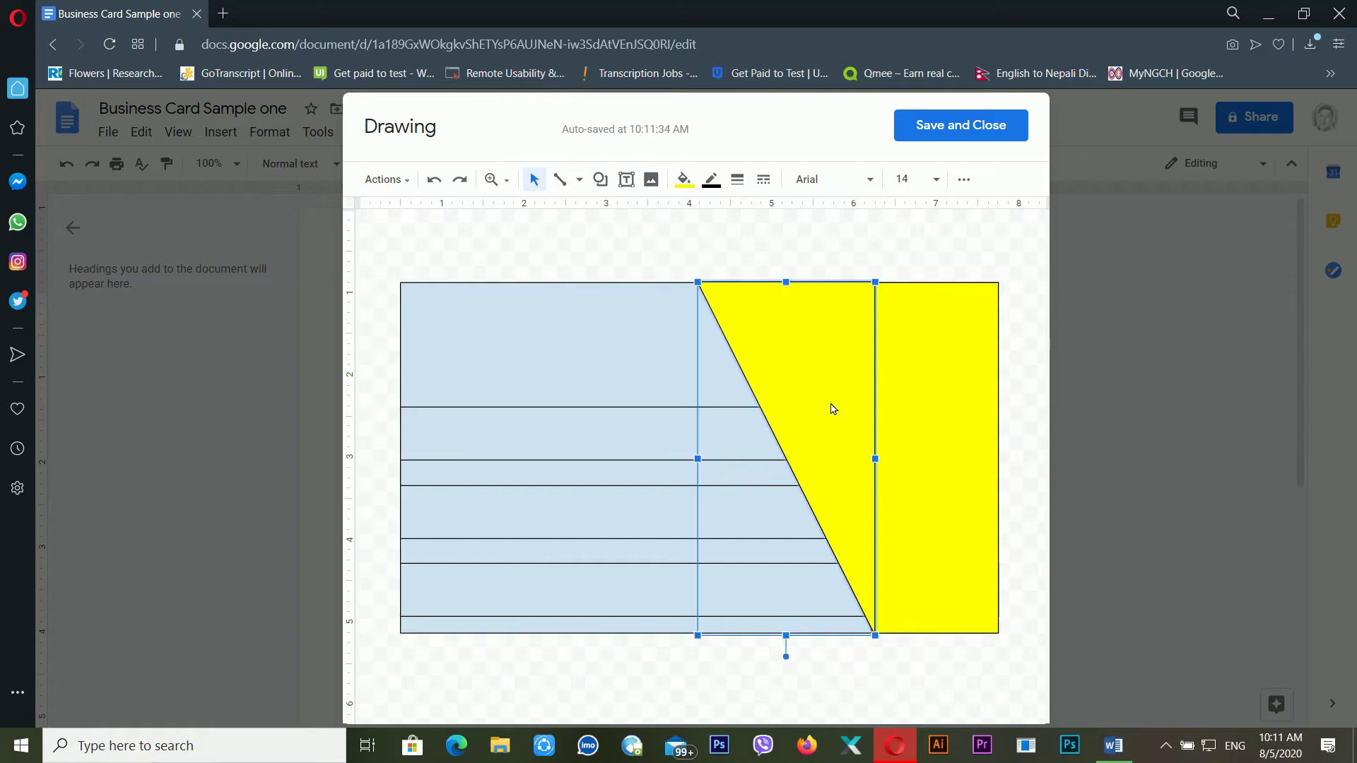
# Set the border colour of the triangle and right panel to Transparent
pyautogui.click(712, 181)
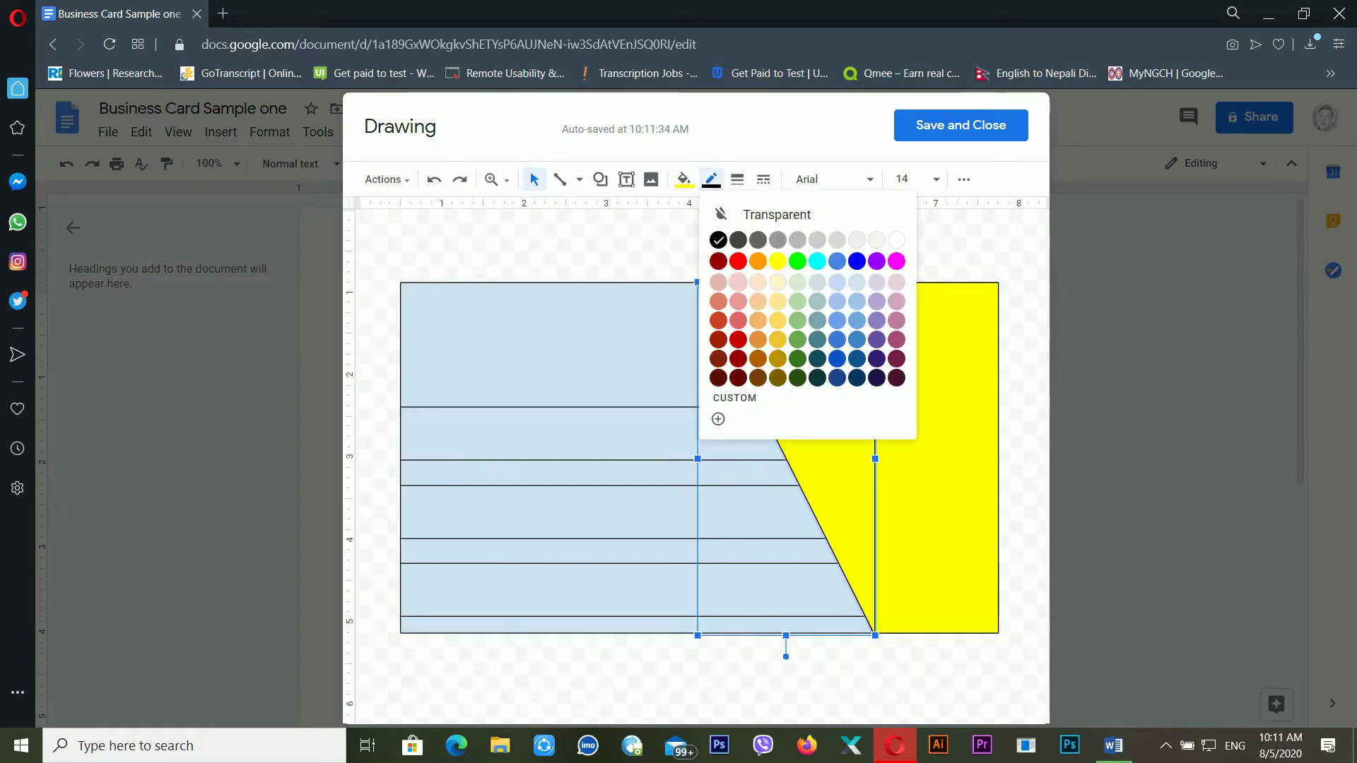
pyautogui.click(768, 215)
pyautogui.click(909, 441)
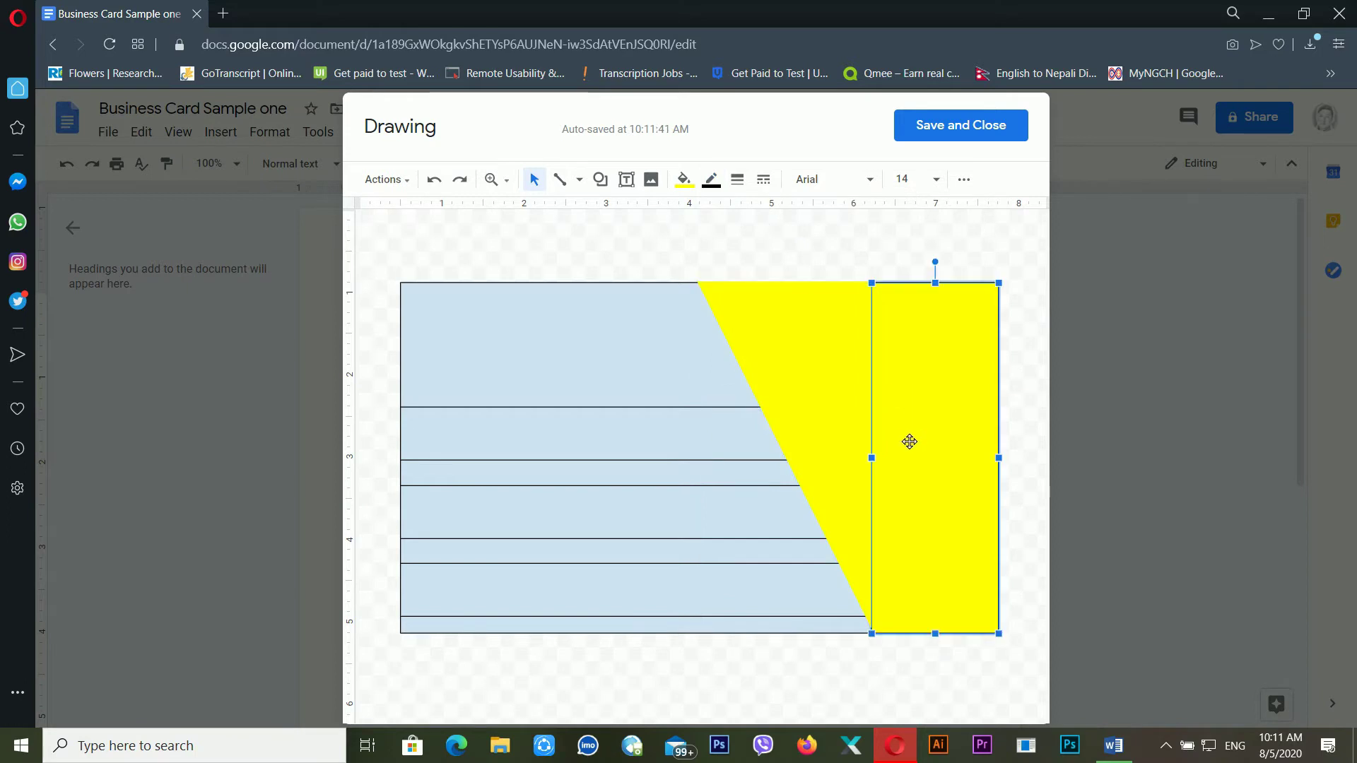
pyautogui.click(711, 179)
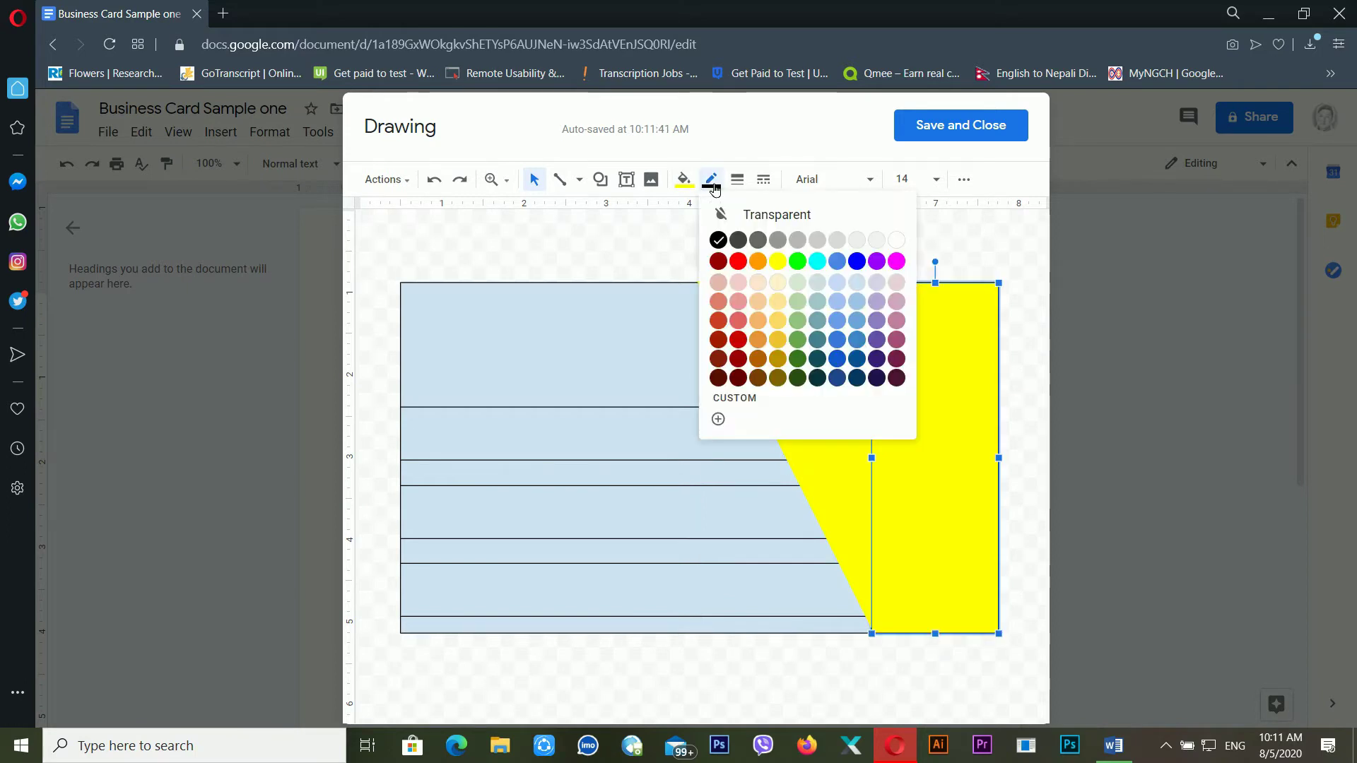
pyautogui.click(767, 214)
pyautogui.click(681, 448)
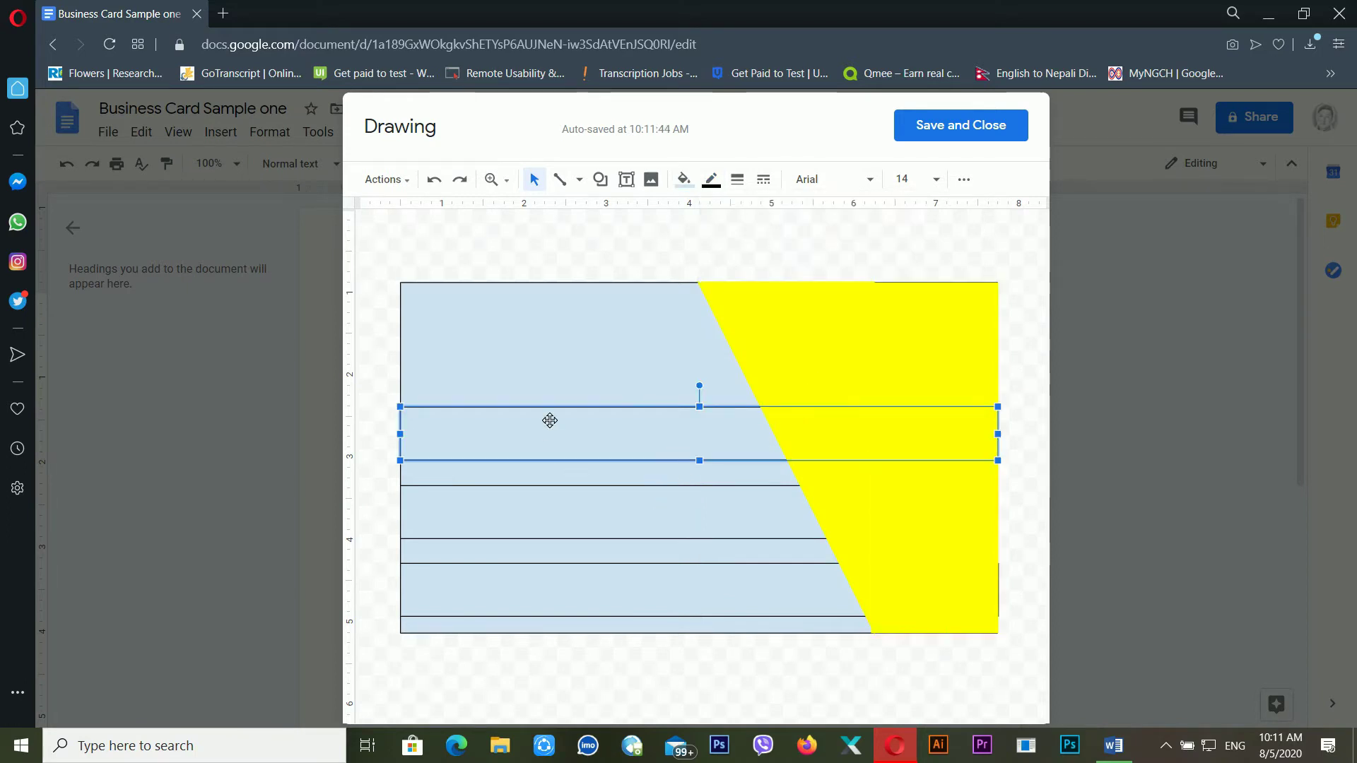
pyautogui.click(682, 181)
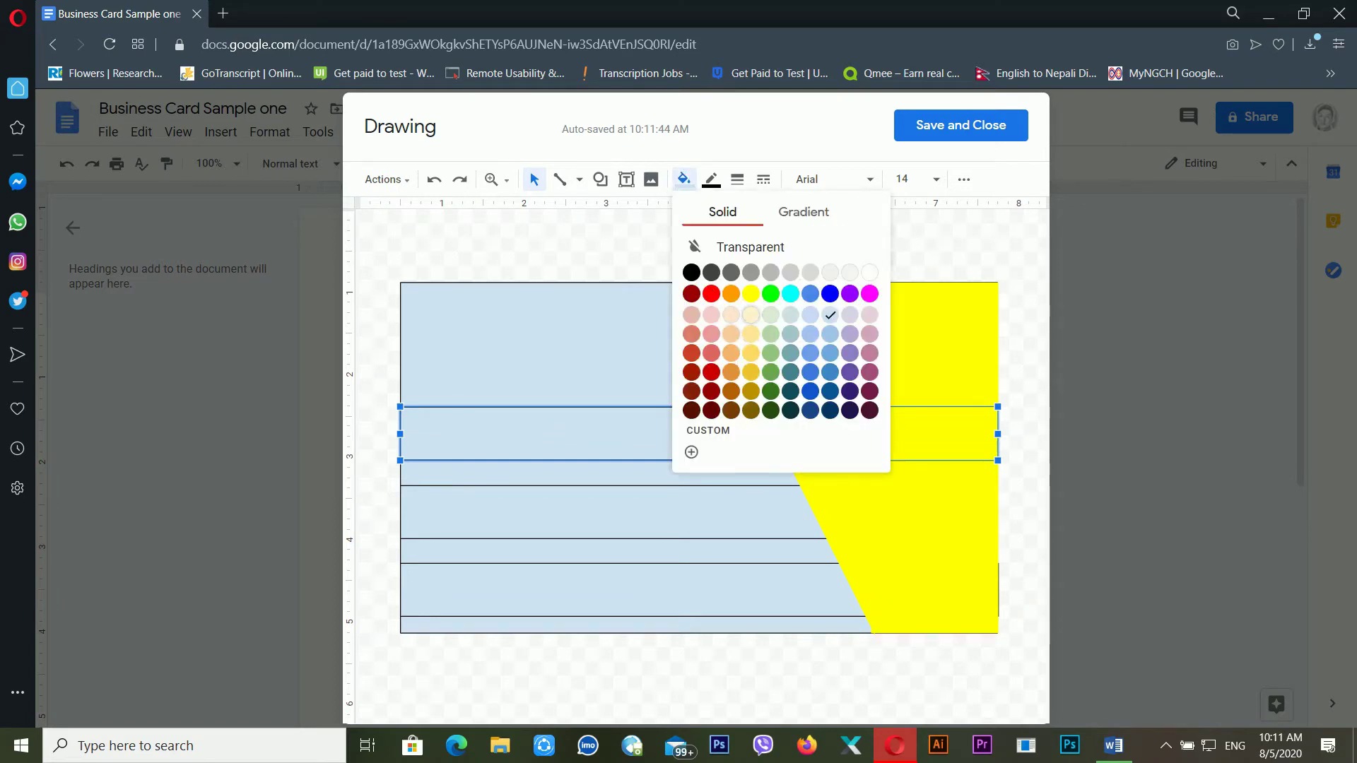
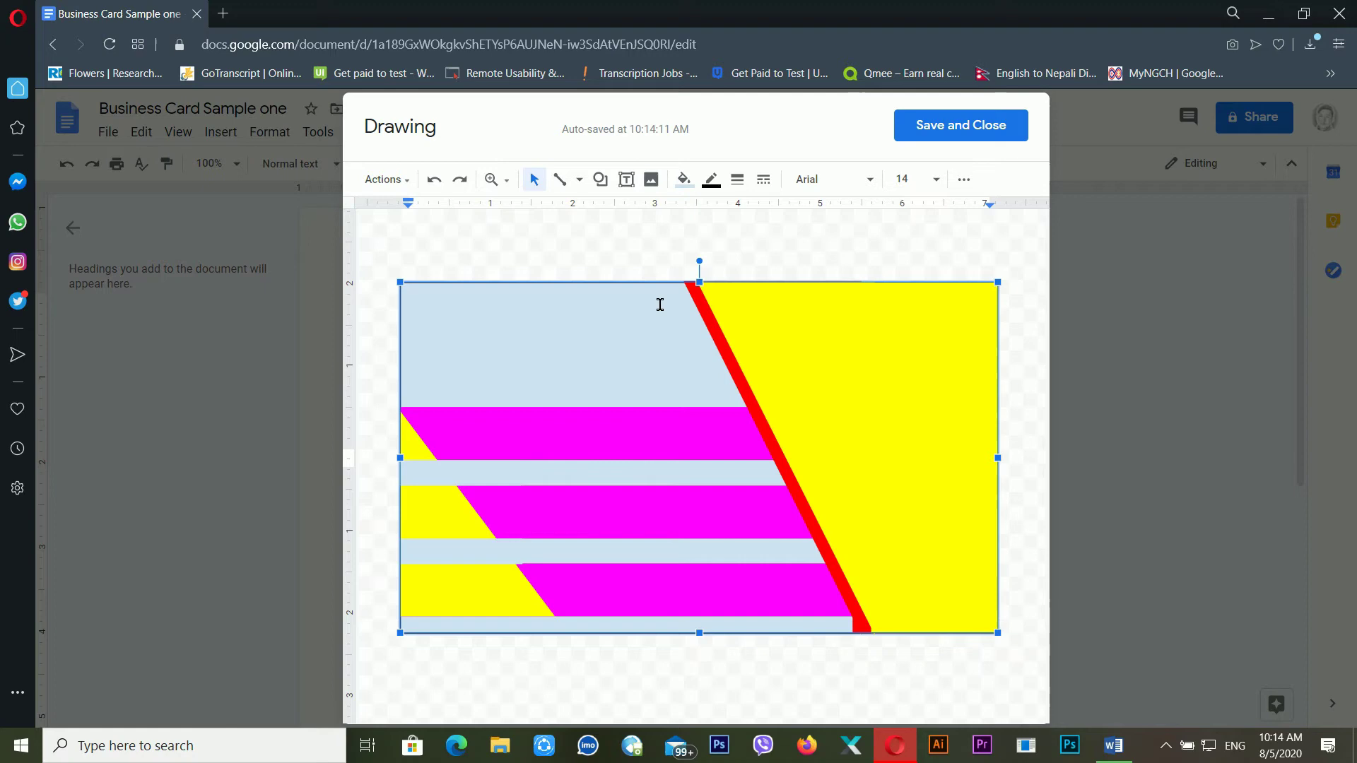
# Fill the large background panel and both small light-blue strips with green
pyautogui.click(657, 292)
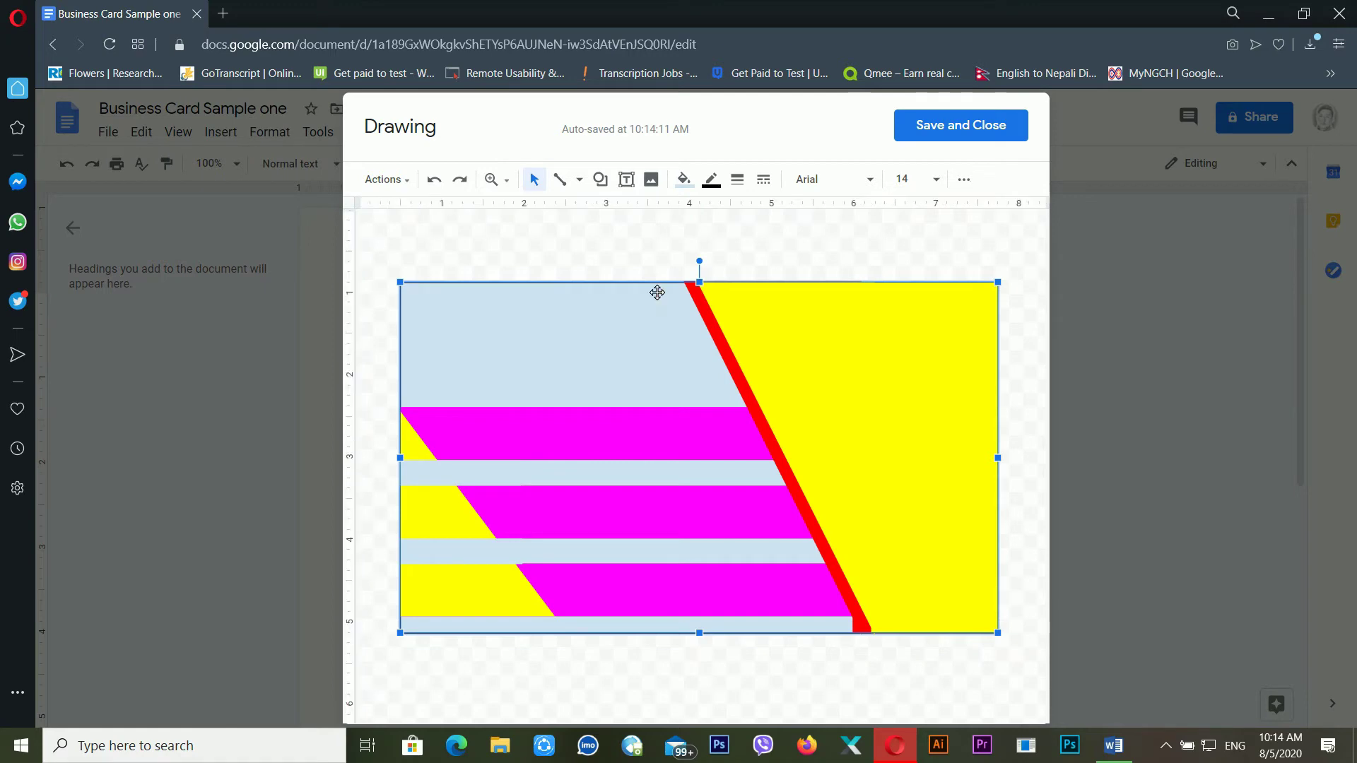
pyautogui.click(683, 179)
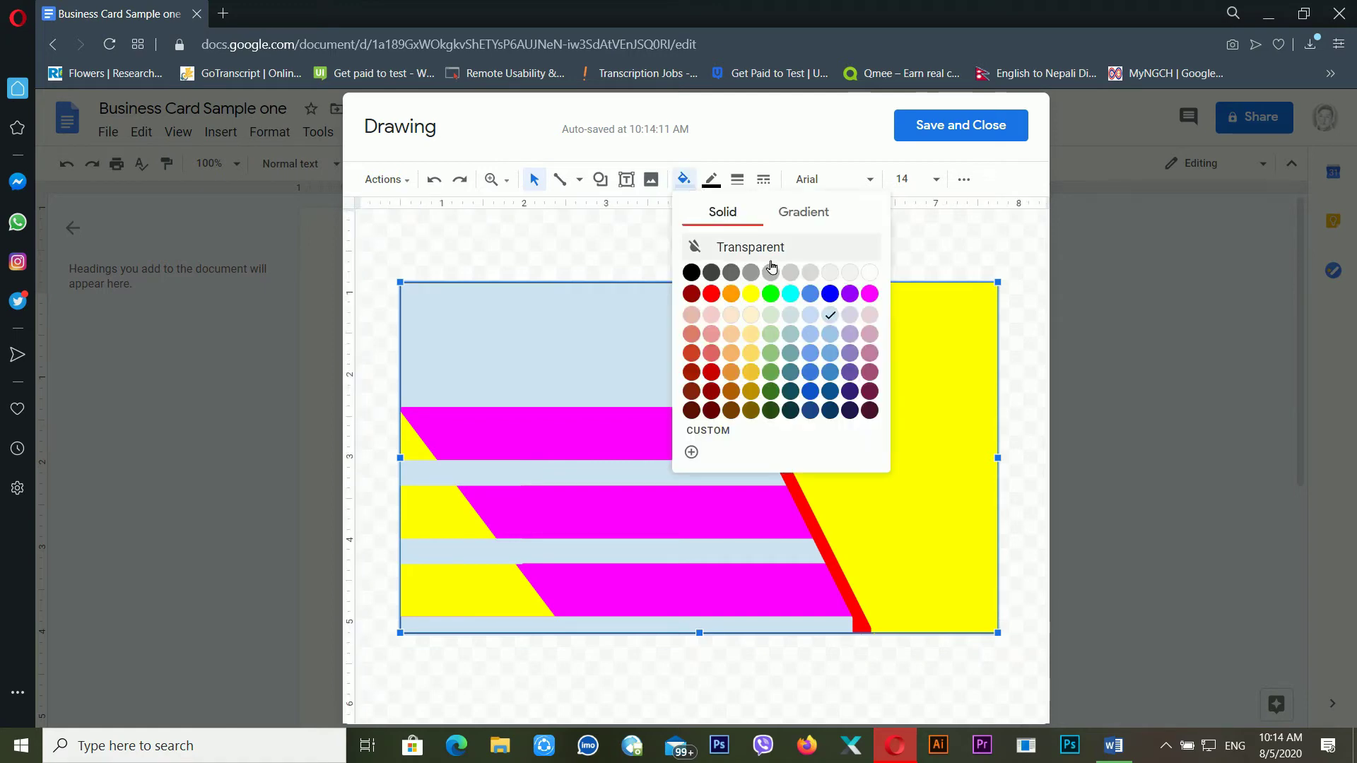
pyautogui.click(774, 383)
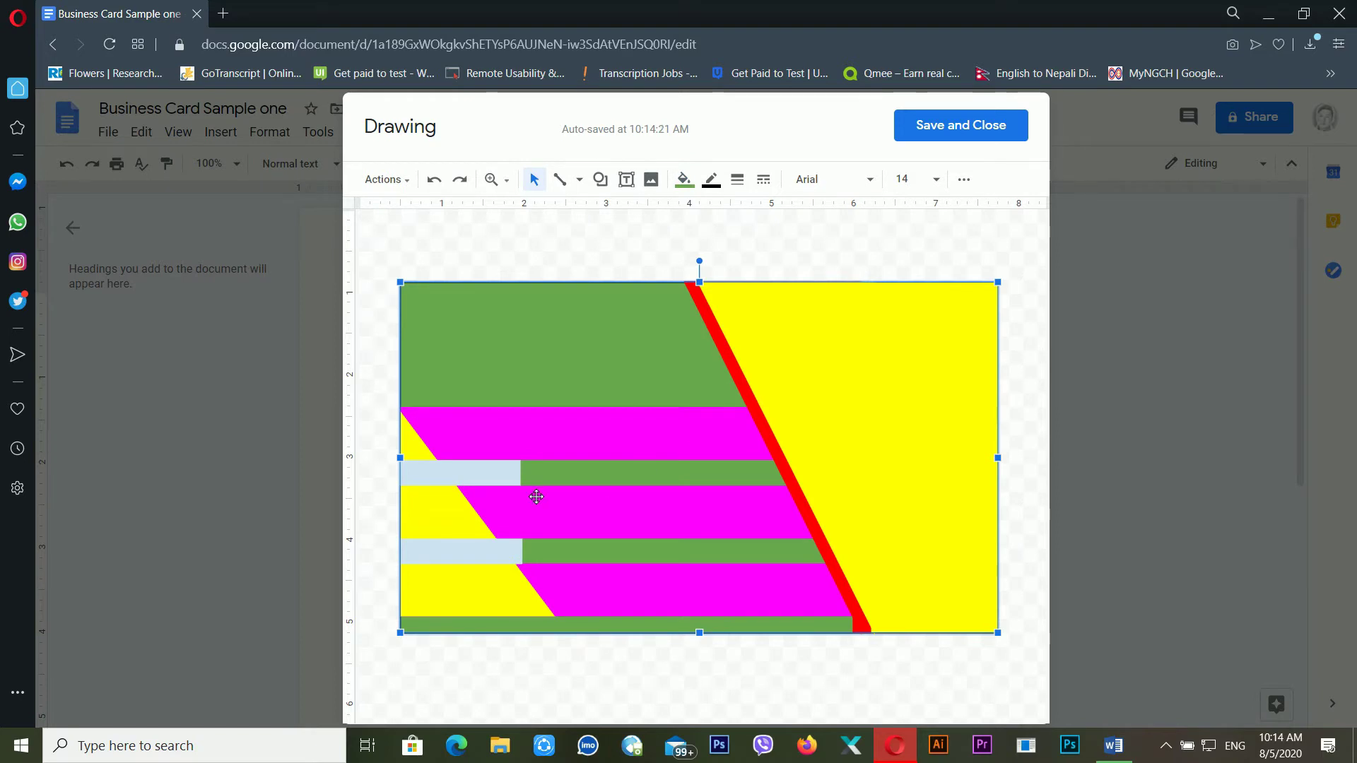
pyautogui.click(485, 474)
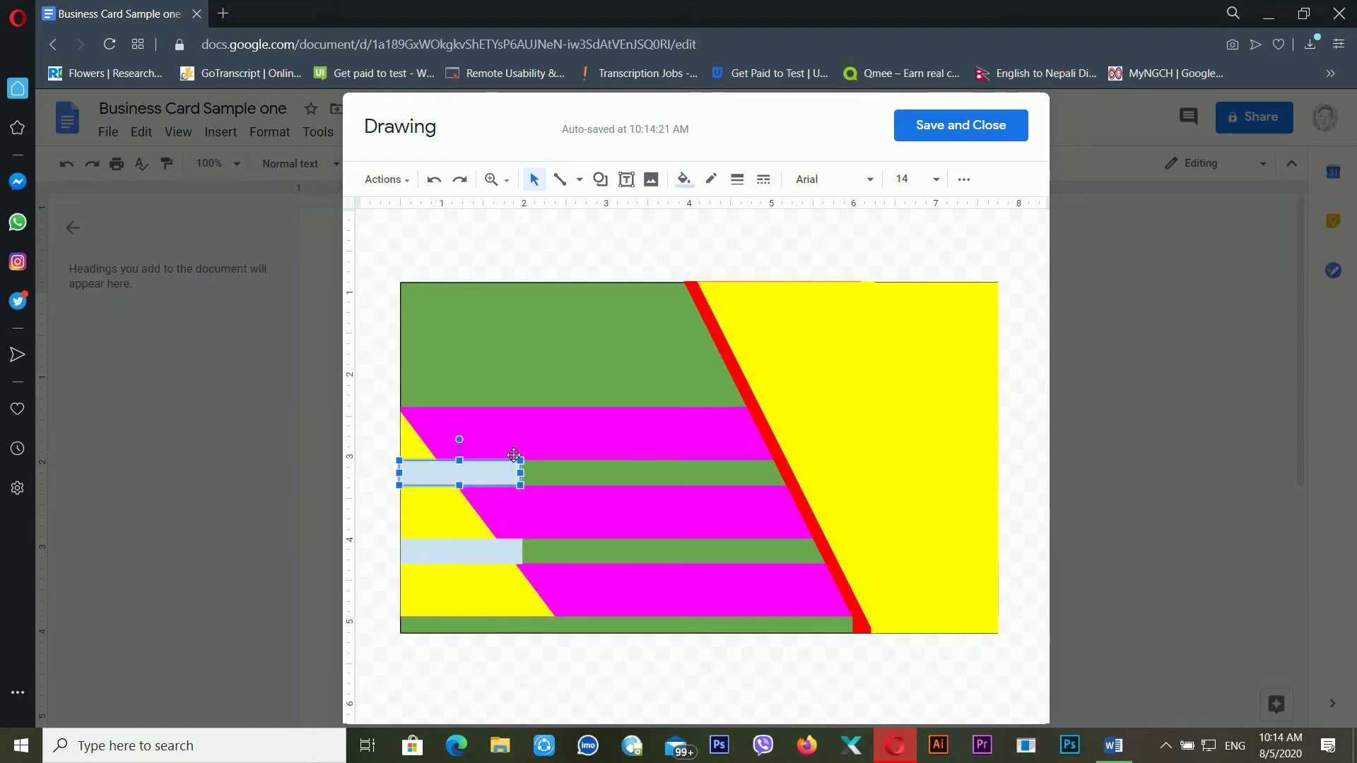
pyautogui.click(698, 185)
pyautogui.click(774, 373)
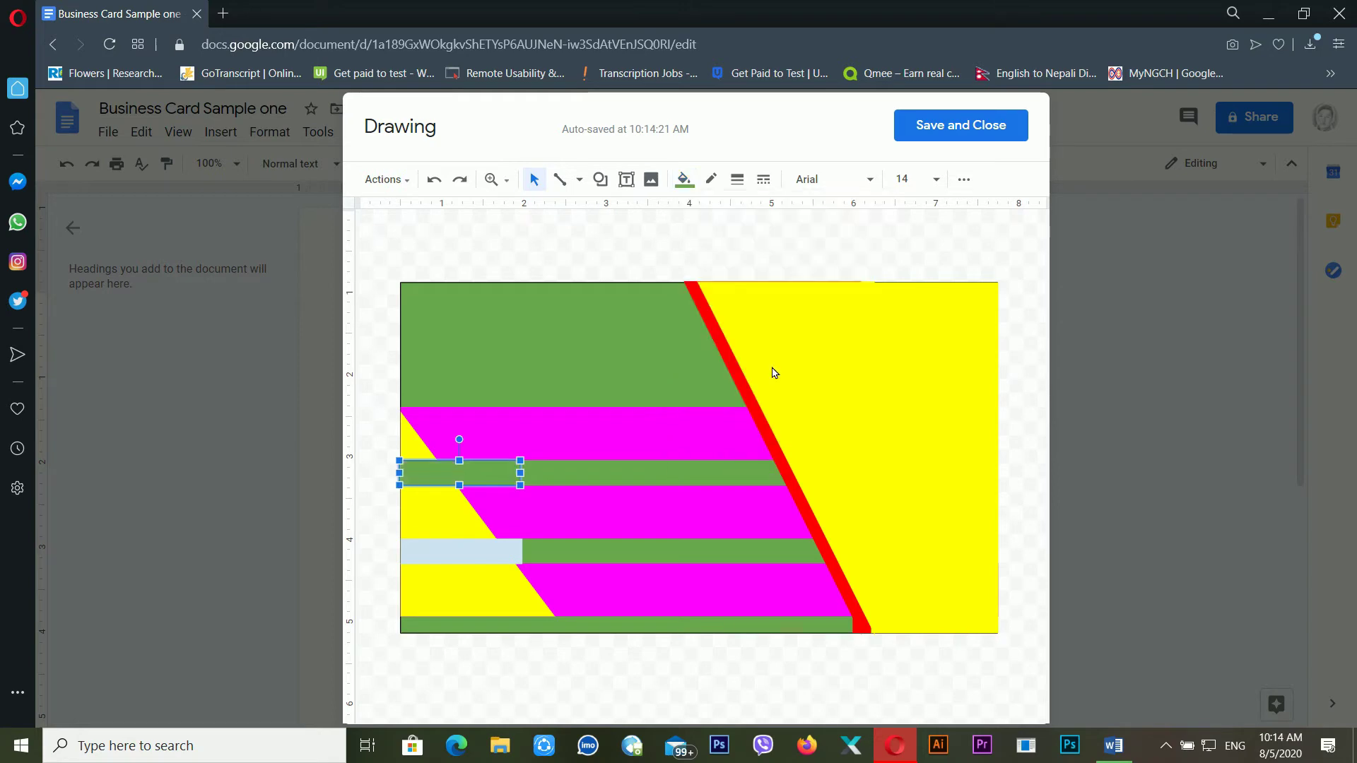
pyautogui.click(517, 561)
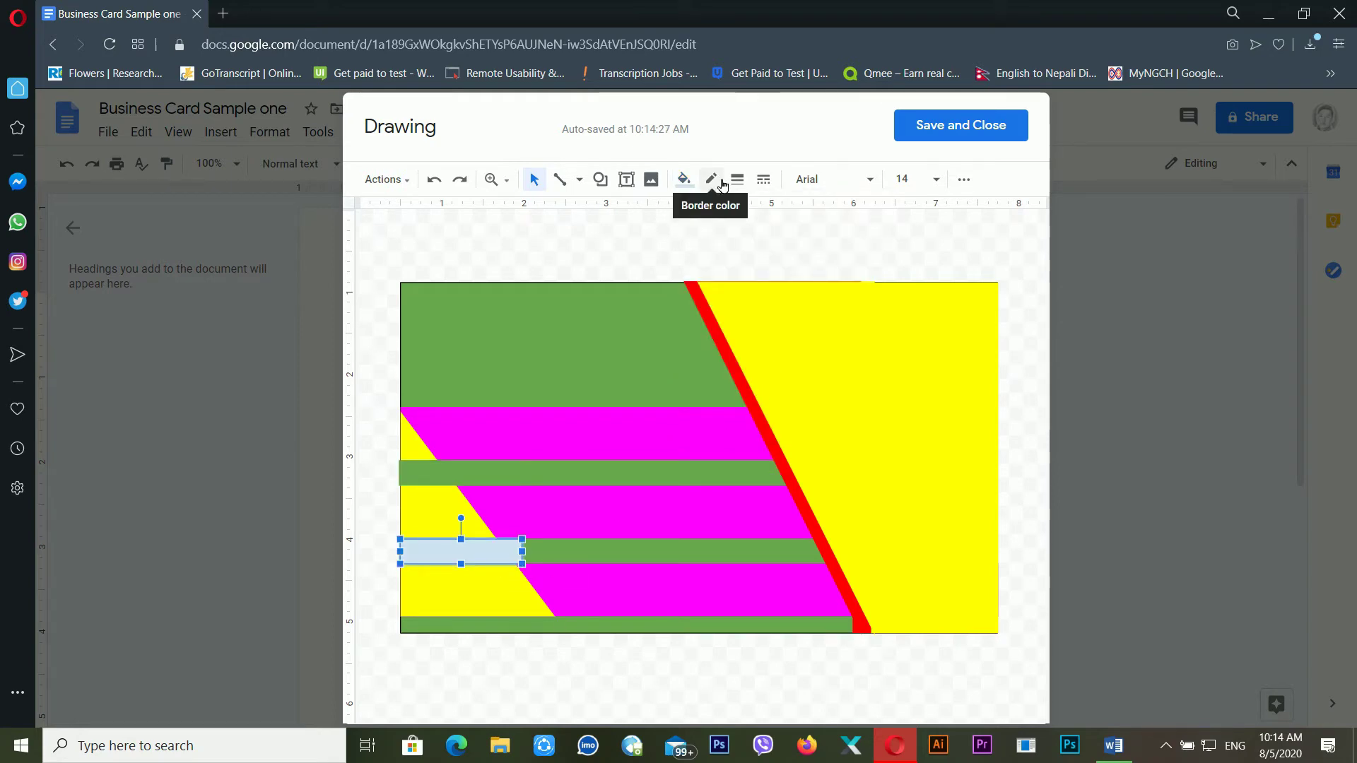
pyautogui.click(683, 180)
pyautogui.click(770, 371)
pyautogui.click(640, 361)
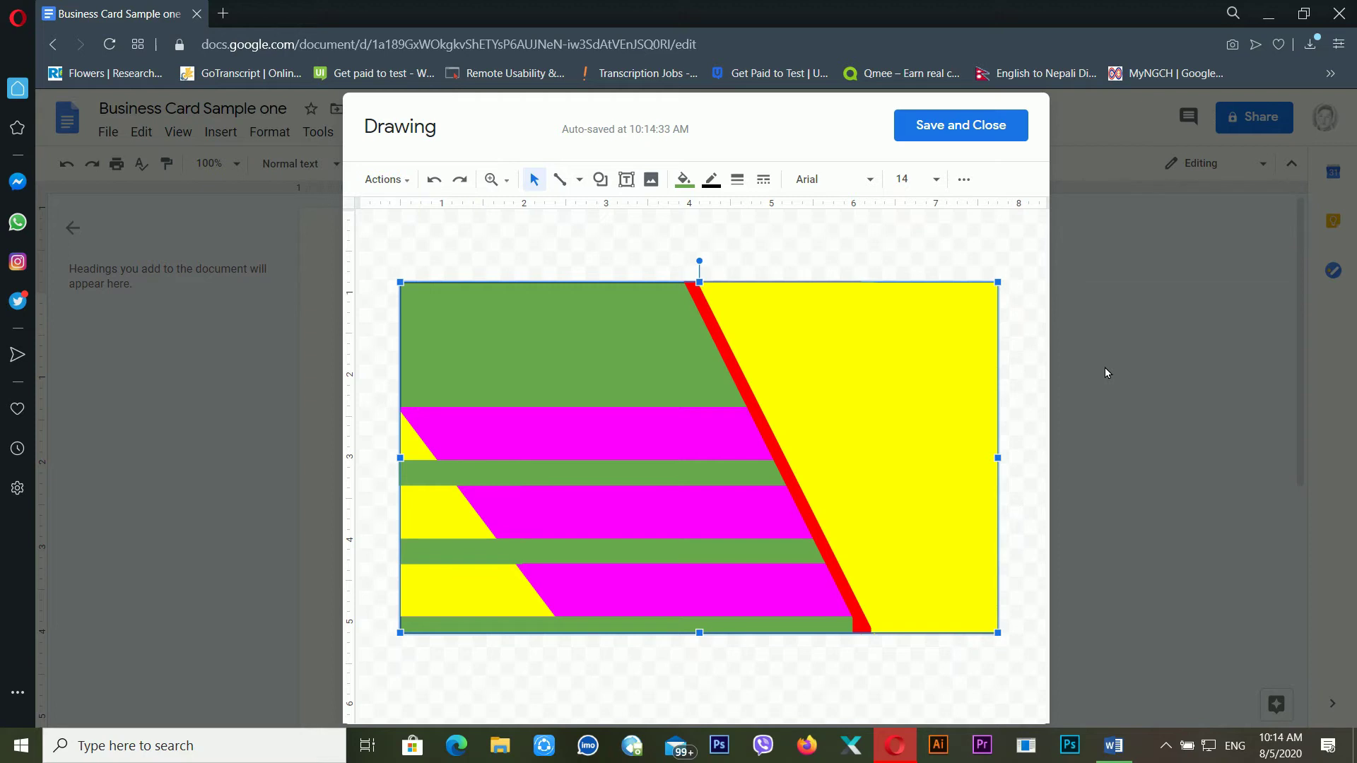
# Draw a text box on the yellow side of the card for the letter L
pyautogui.click(872, 388)
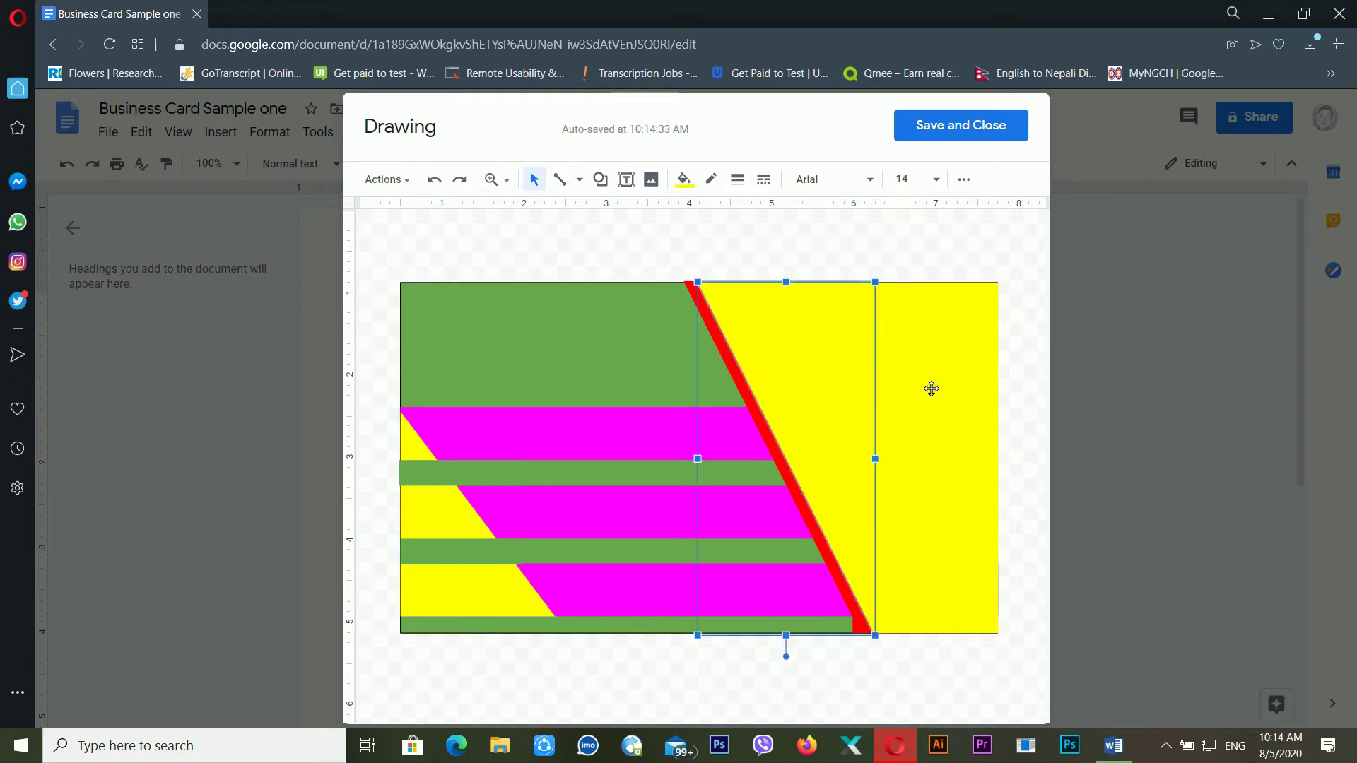
pyautogui.click(995, 368)
pyautogui.click(853, 328)
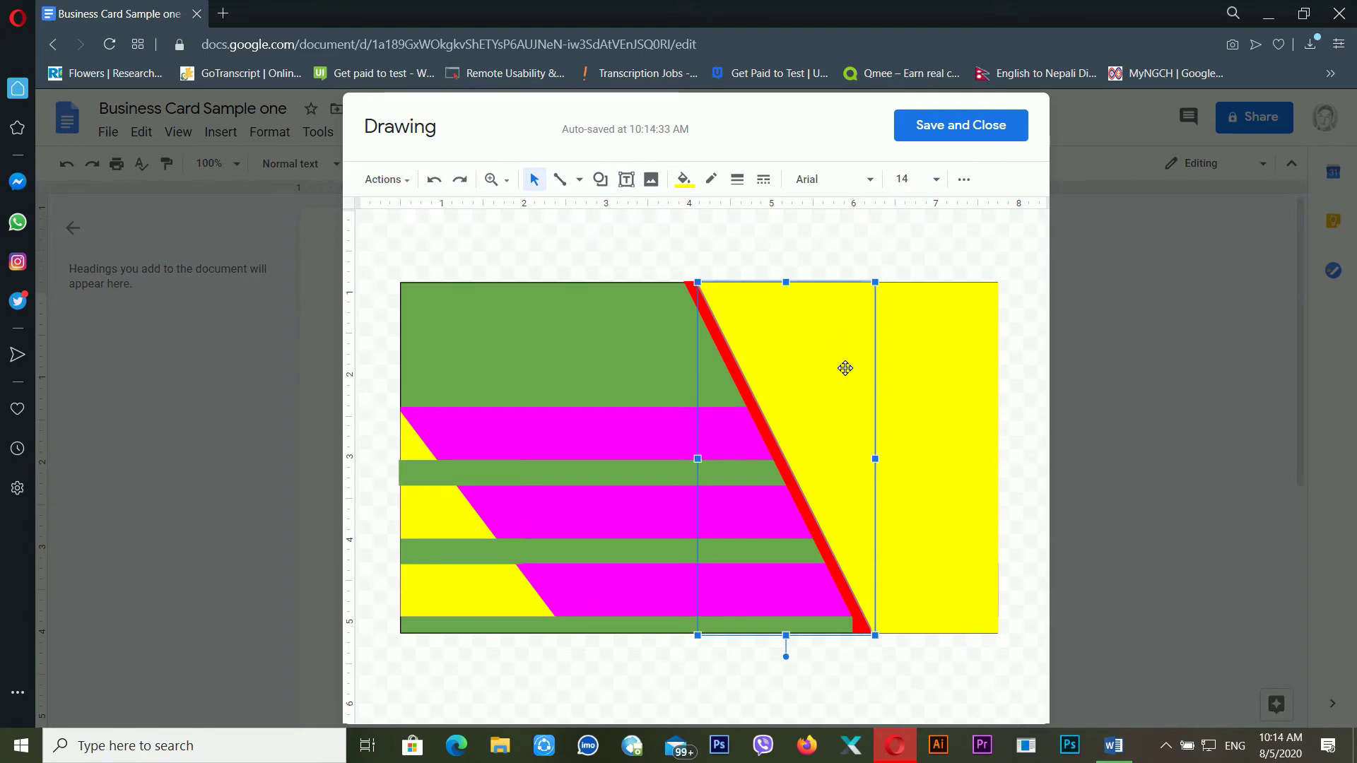
pyautogui.click(626, 179)
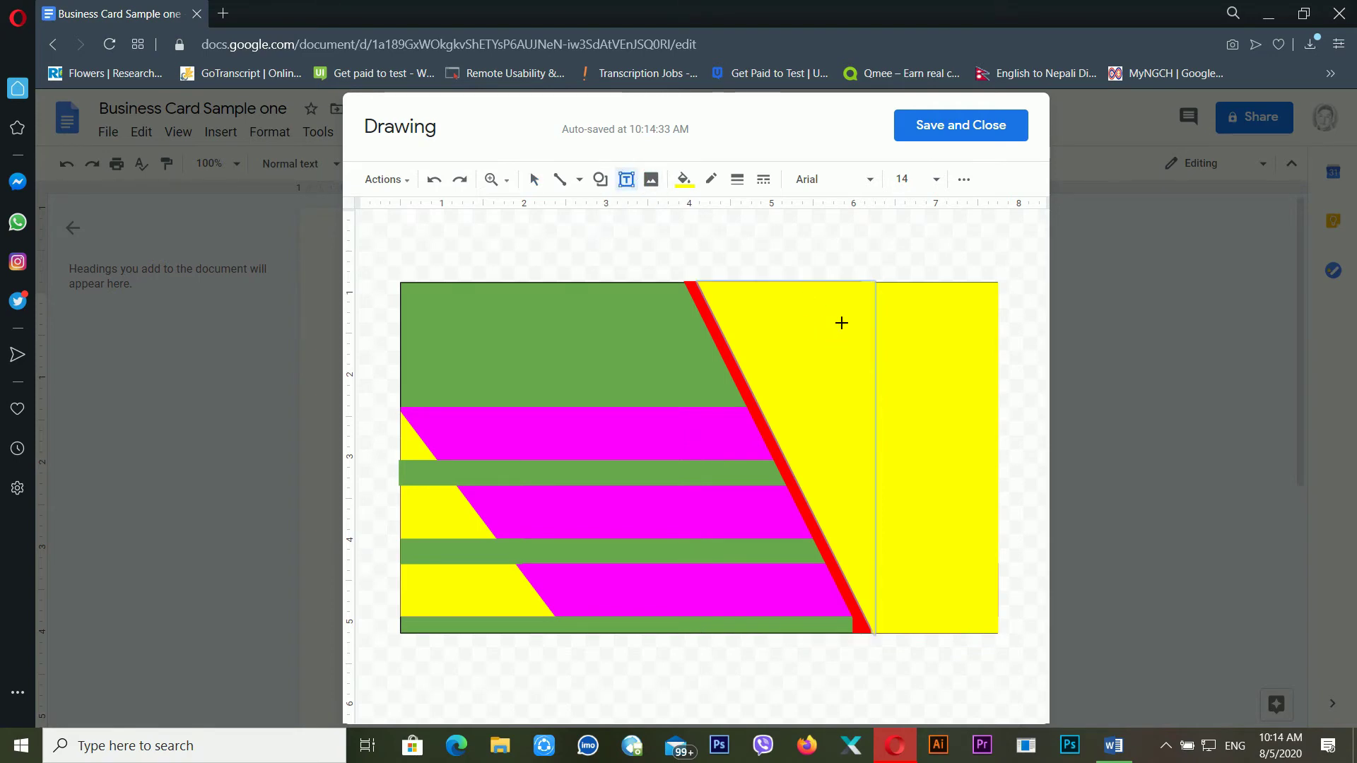
pyautogui.moveTo(808, 333); pyautogui.dragTo(956, 485)
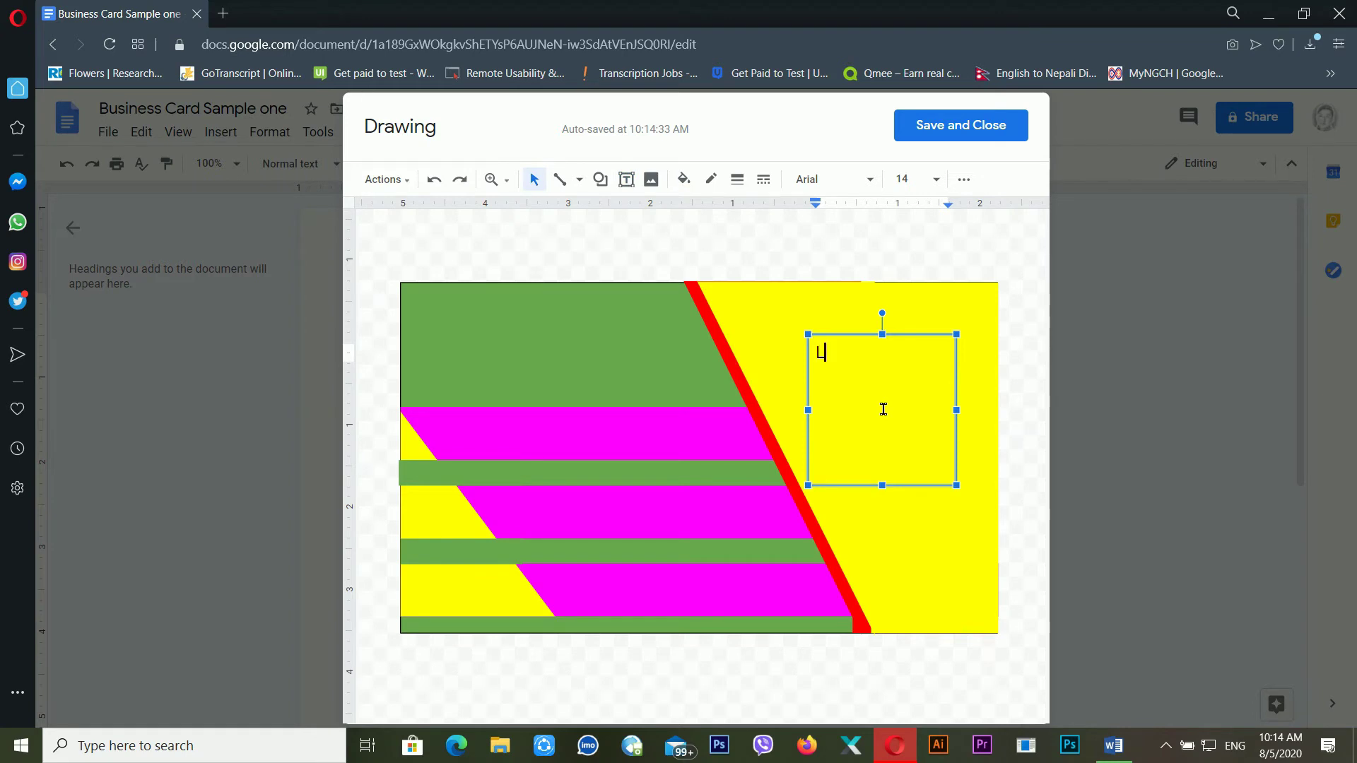
# Set the letter L to size 96 in Pacifico, after briefly trying Impact
pyautogui.hotkey('ctrl', 'a')
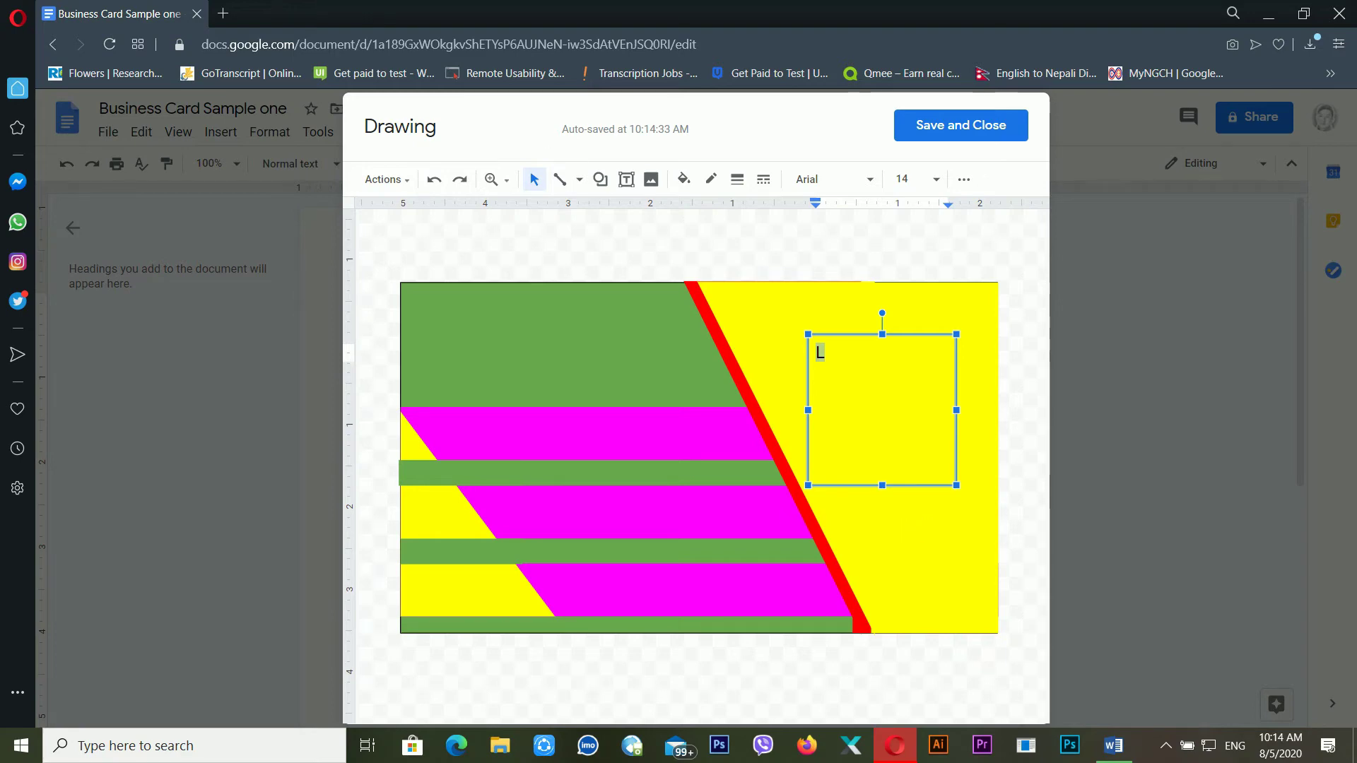
pyautogui.click(837, 179)
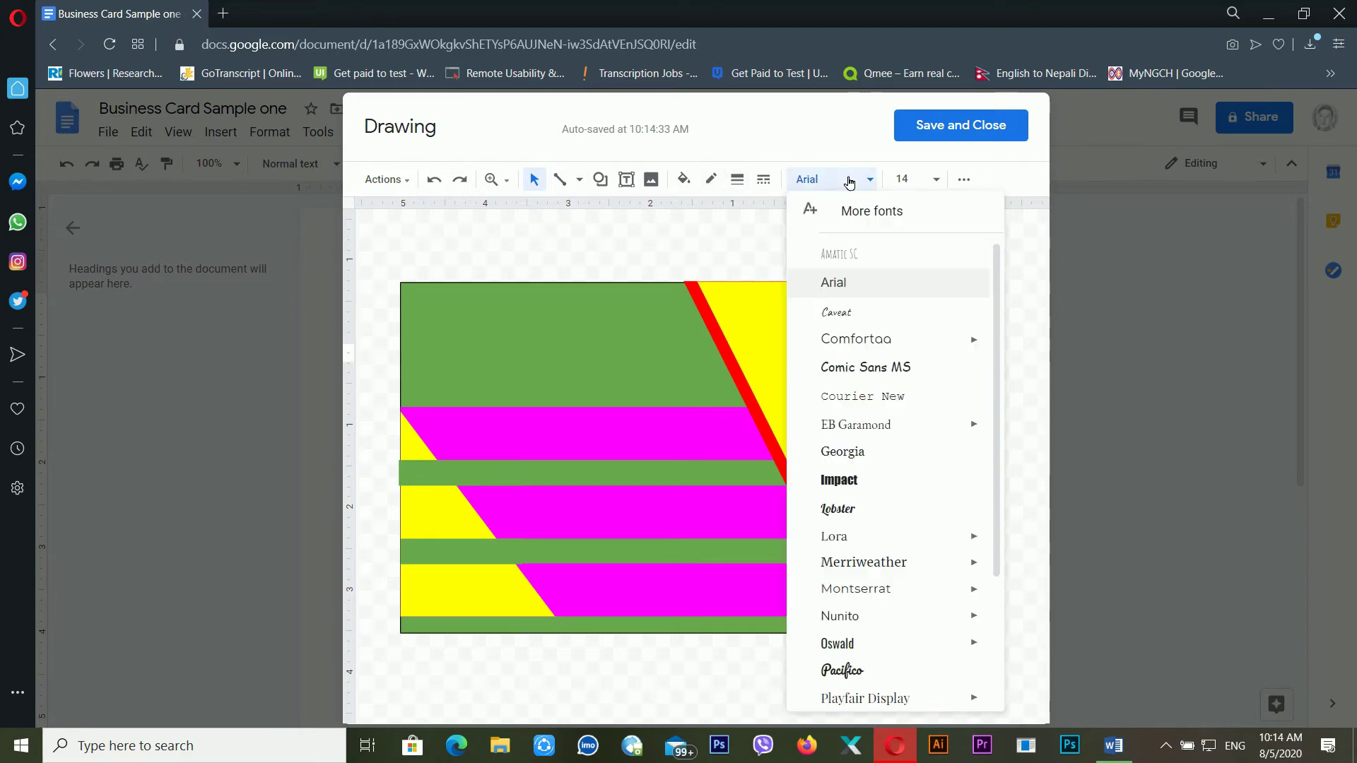
pyautogui.click(868, 482)
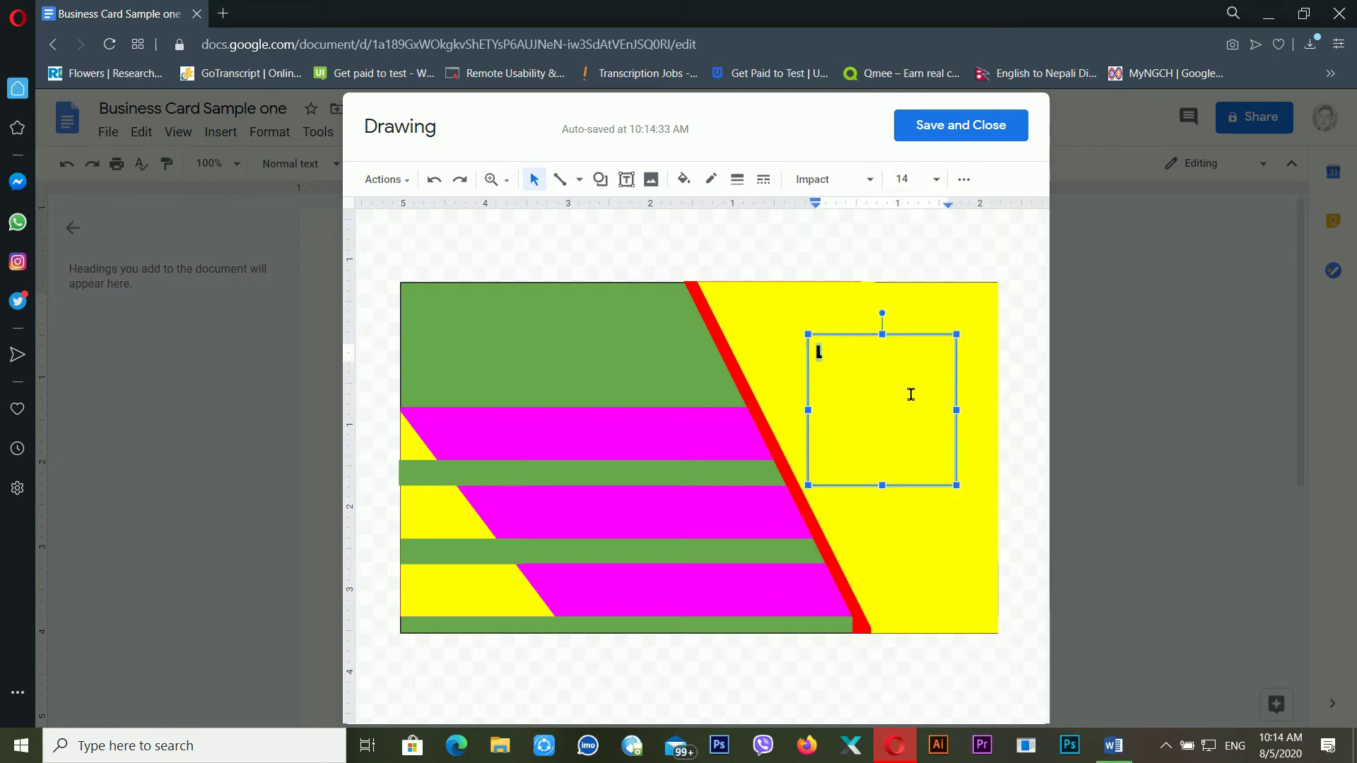
pyautogui.click(935, 181)
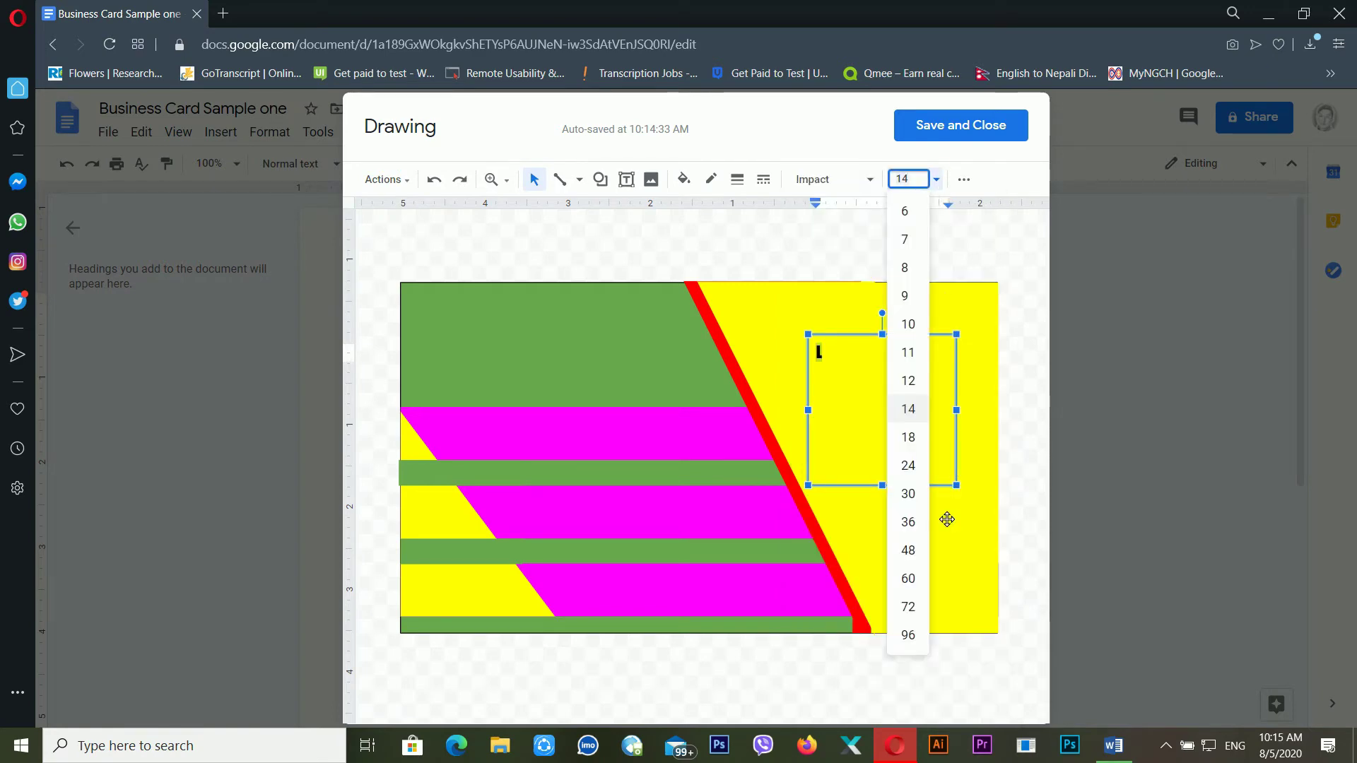
pyautogui.click(911, 635)
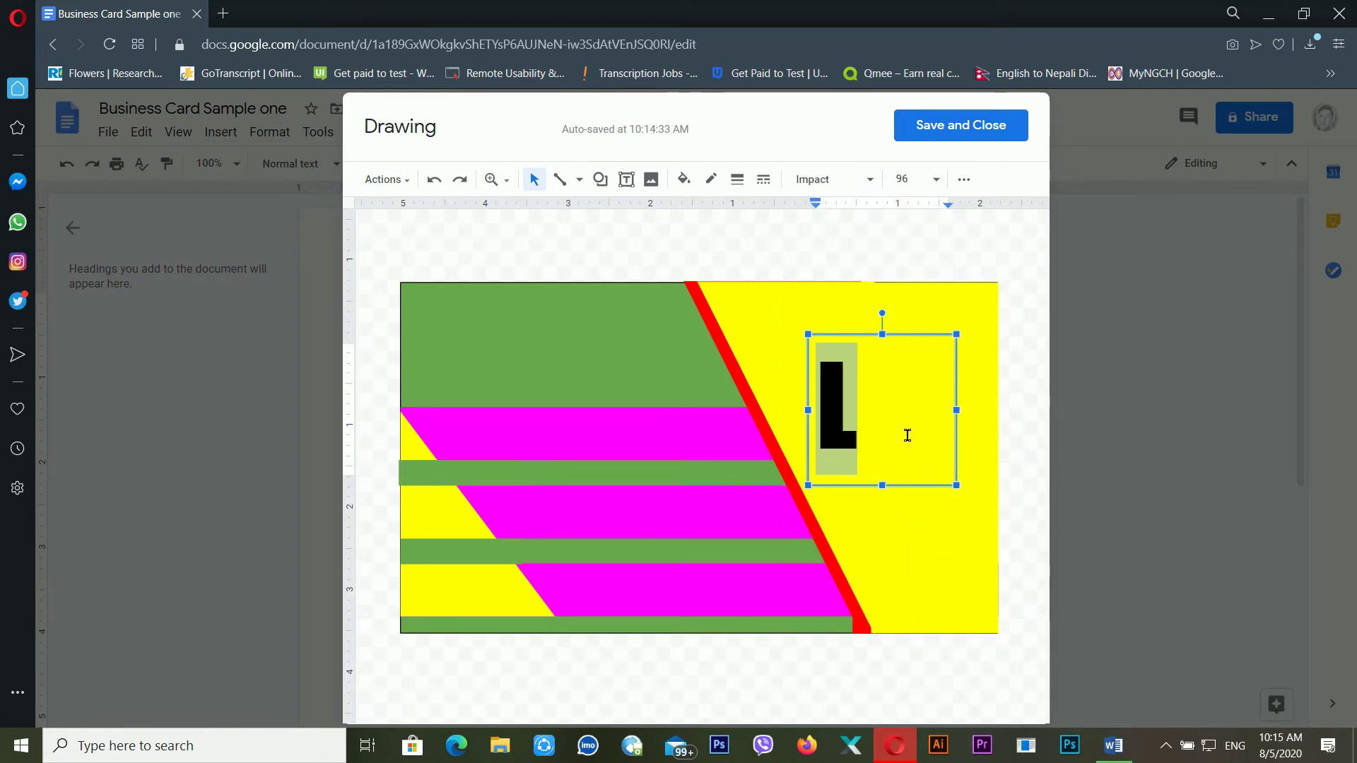
pyautogui.click(829, 178)
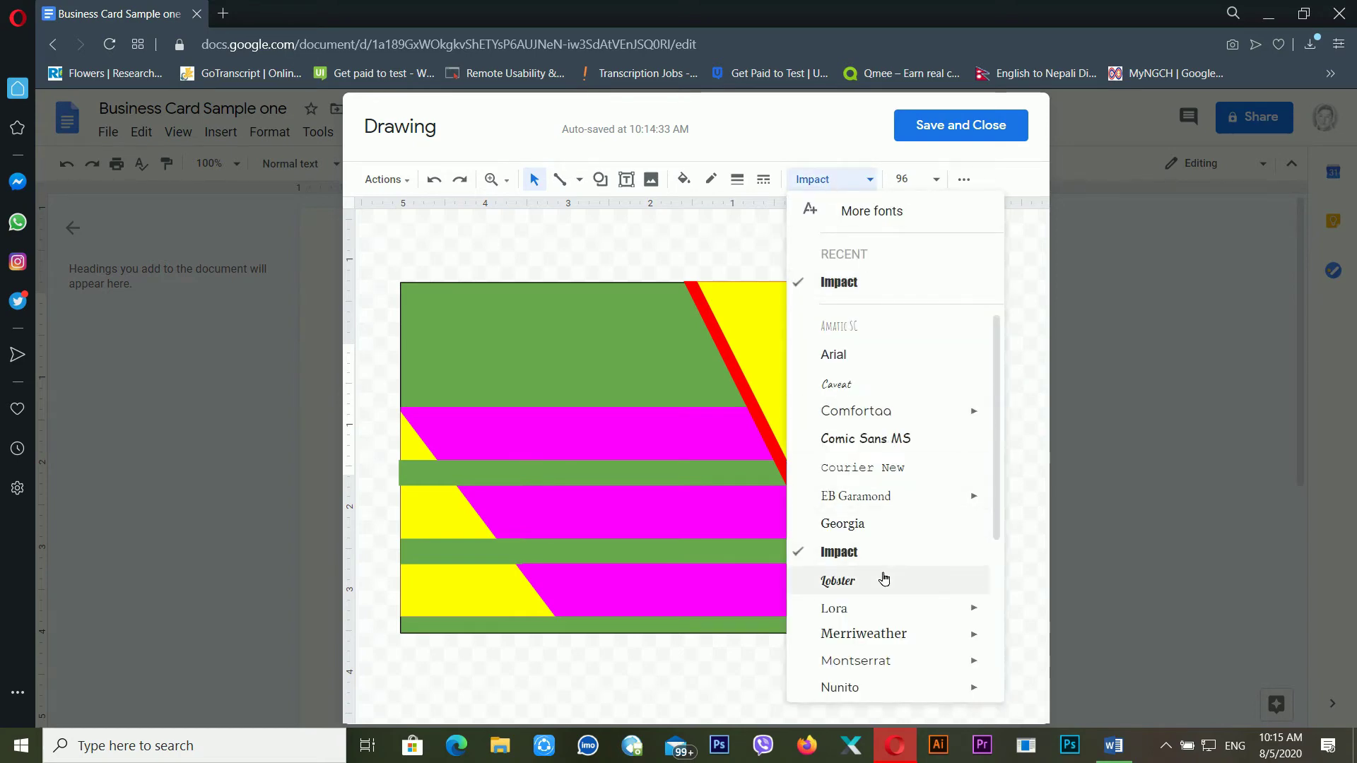
pyautogui.scroll(-3, 887, 579)
pyautogui.click(879, 487)
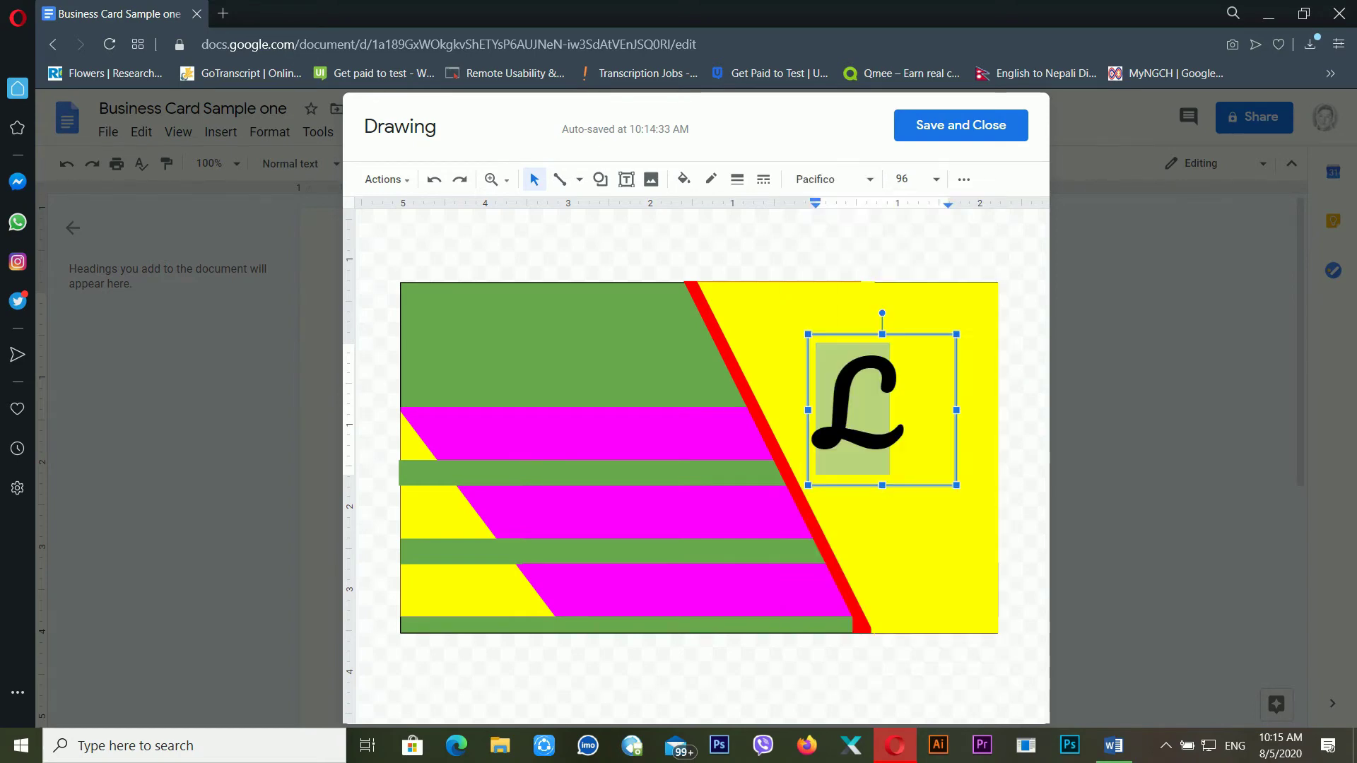
# Shrink the L's box to fit and move it up and right in the yellow area
pyautogui.moveTo(956, 486); pyautogui.dragTo(915, 446)
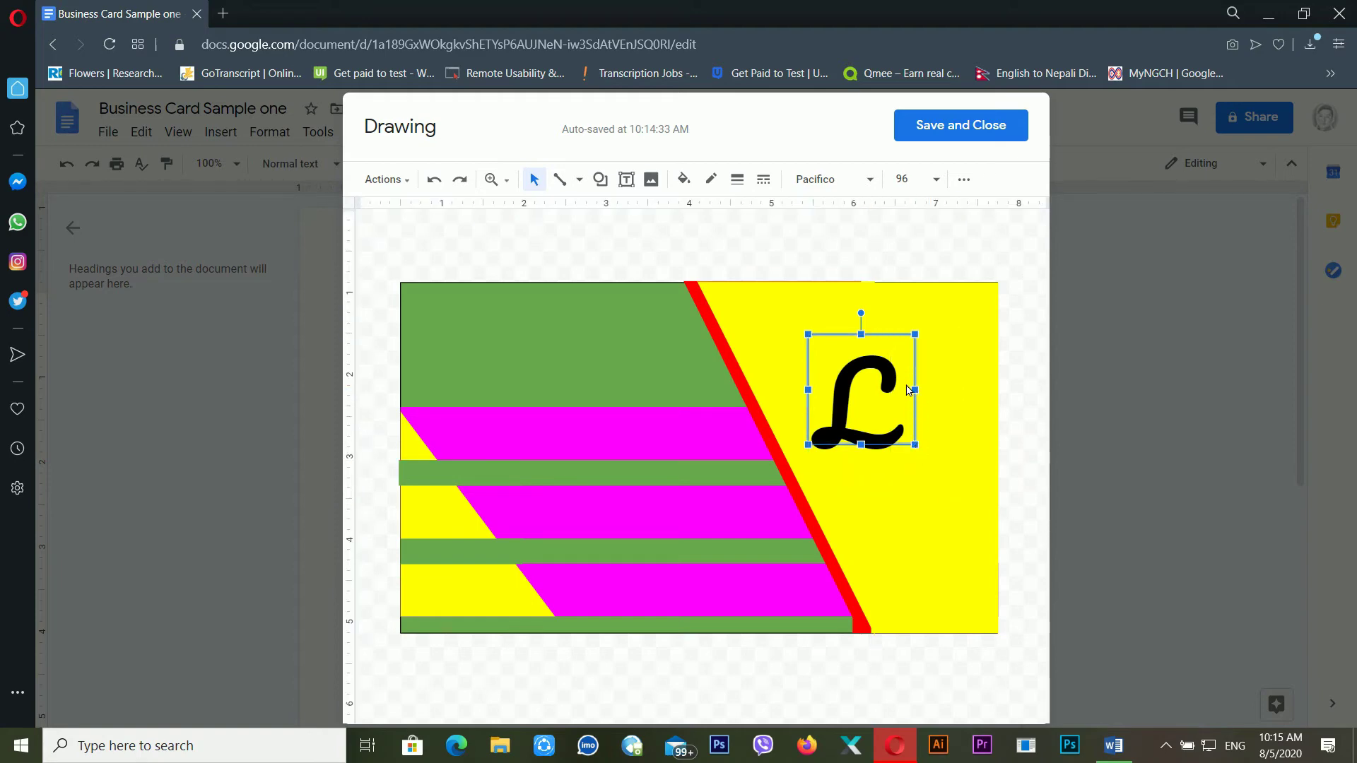
pyautogui.moveTo(910, 387); pyautogui.dragTo(931, 377)
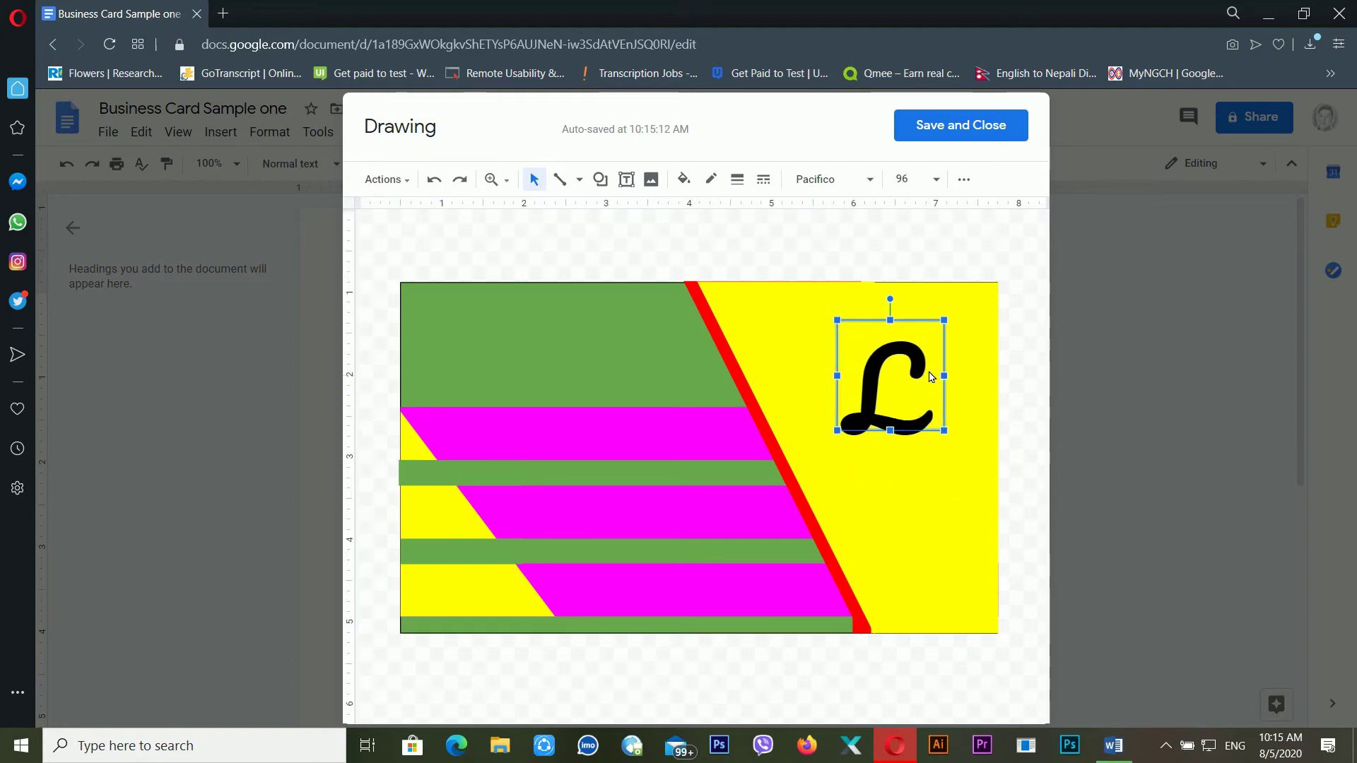
pyautogui.click(1042, 439)
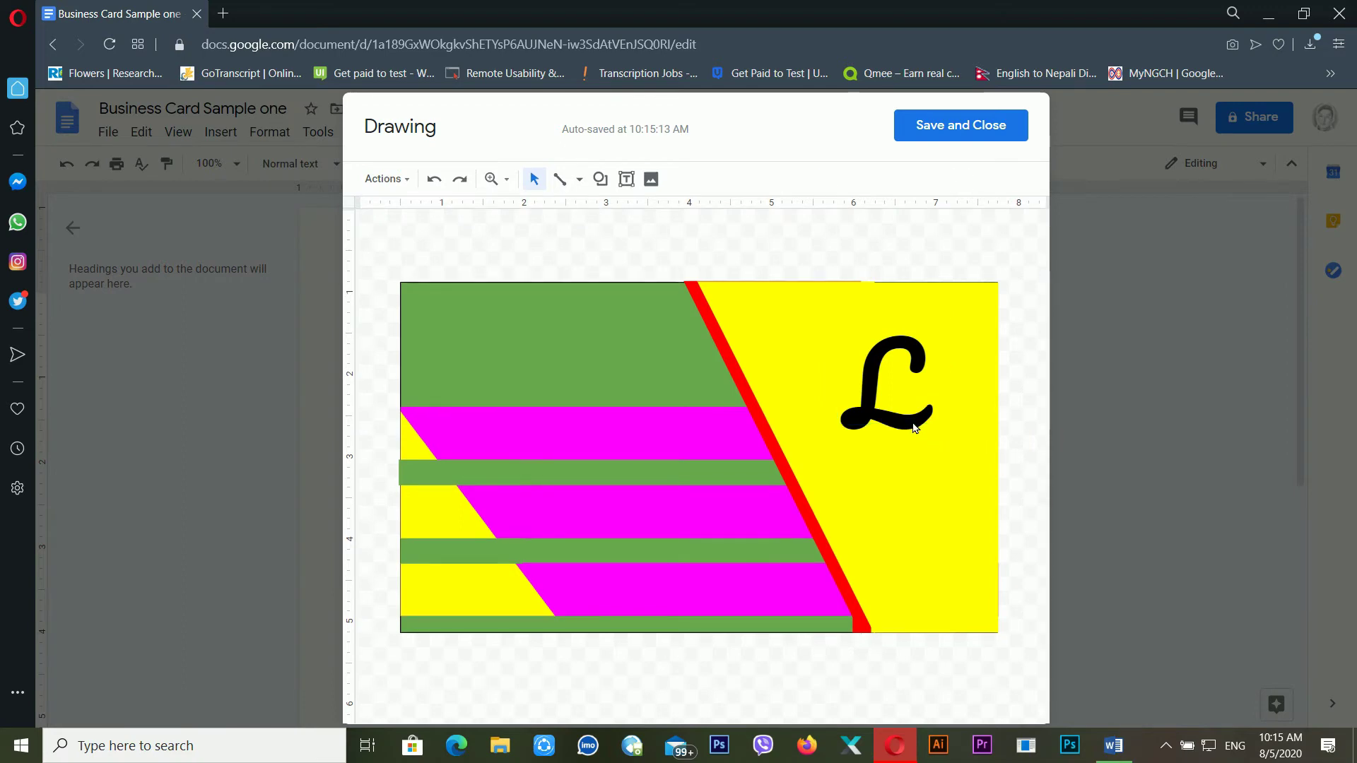
# Add a 'Company Logo' text box and position it just beneath the script L
pyautogui.click(914, 427)
pyautogui.click(921, 487)
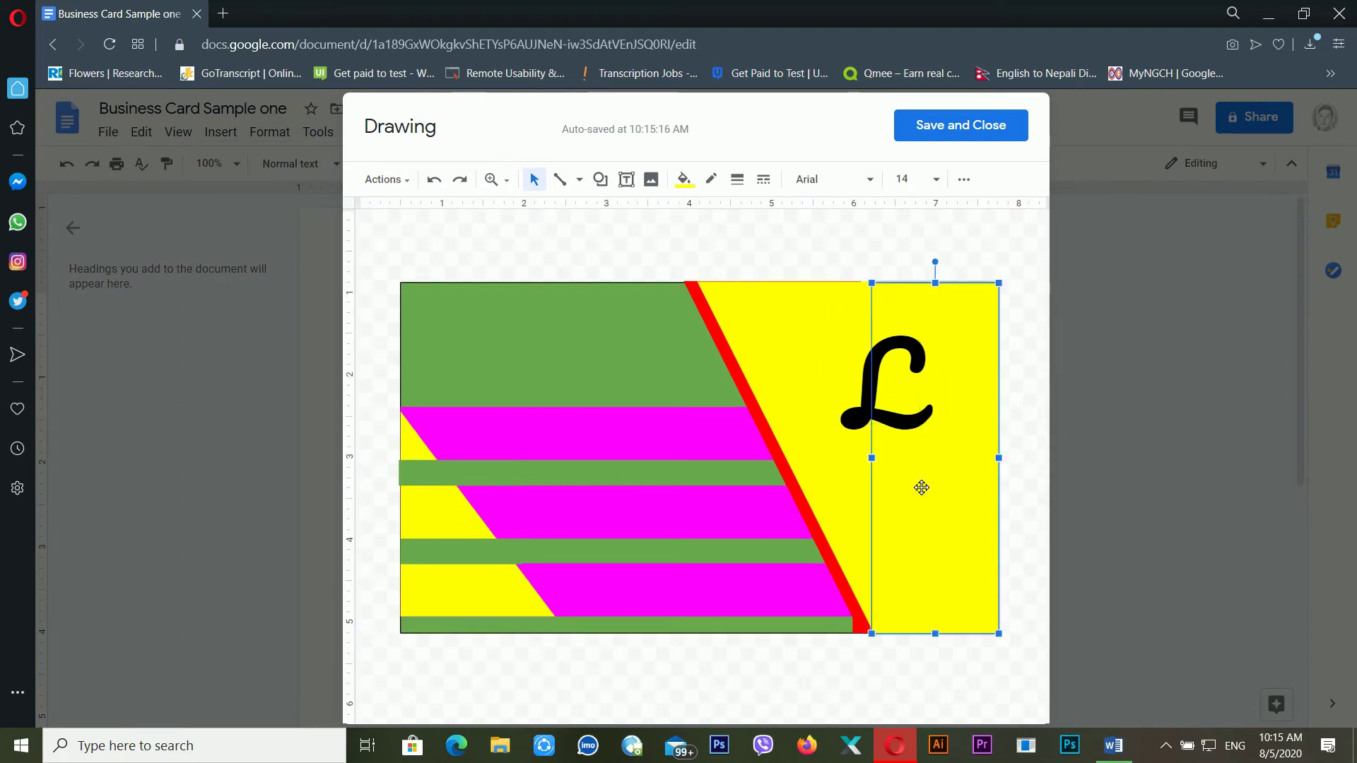
pyautogui.click(888, 434)
pyautogui.click(626, 179)
pyautogui.moveTo(462, 334); pyautogui.dragTo(628, 364)
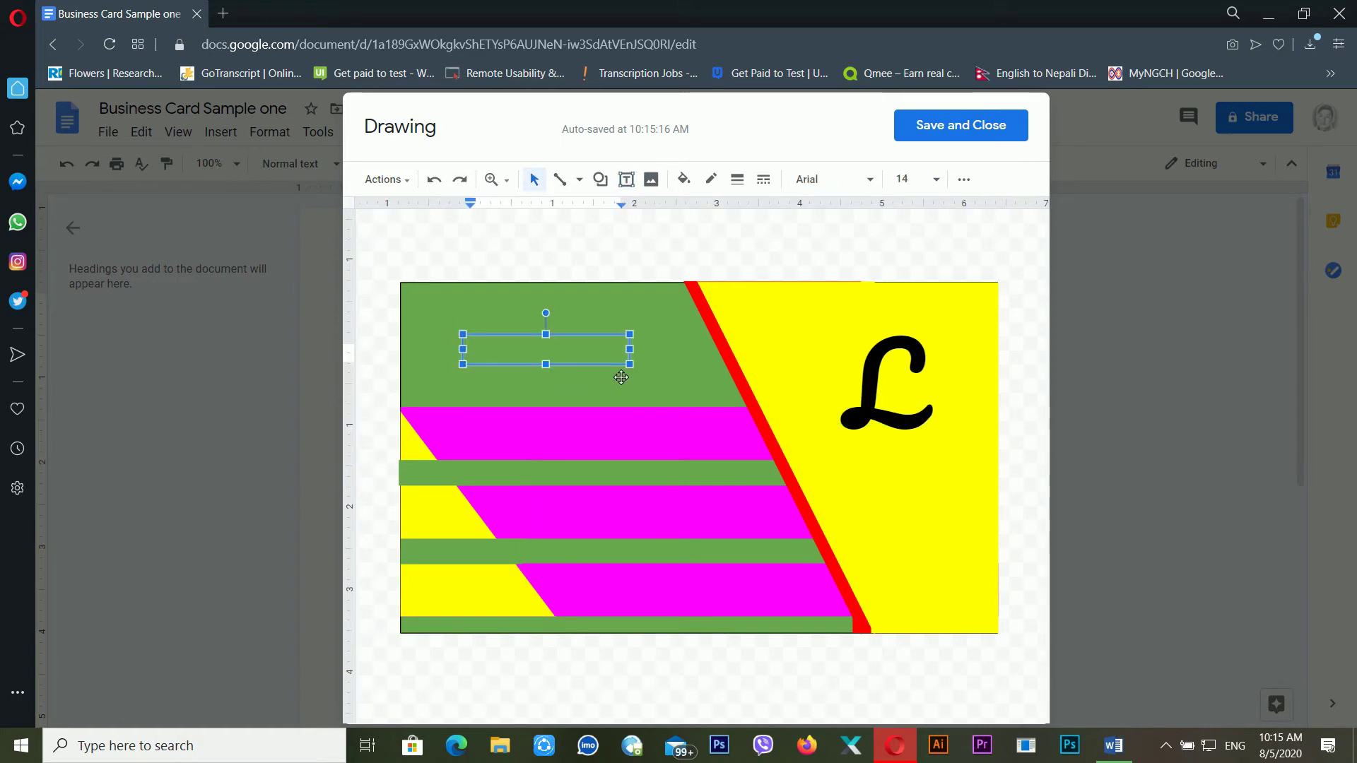
pyautogui.write('Company Logo')
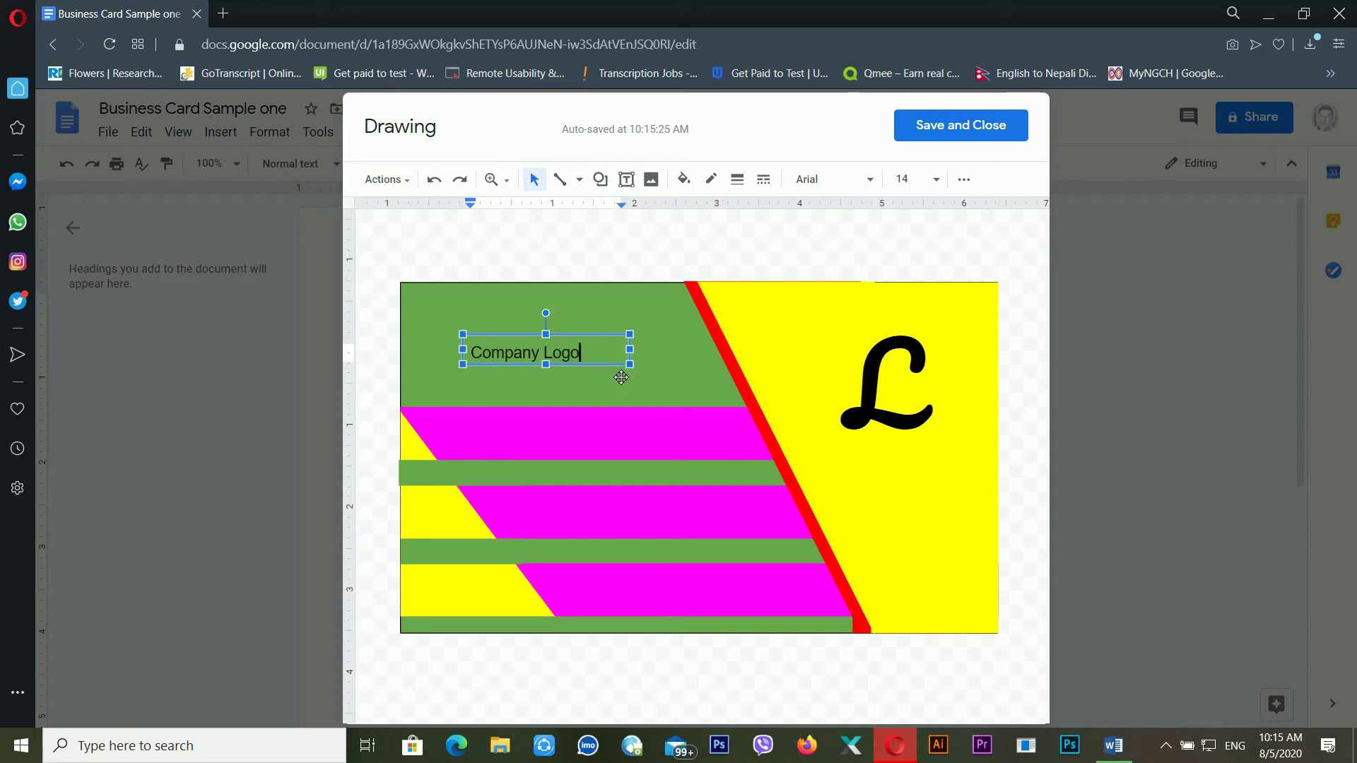
pyautogui.moveTo(621, 375); pyautogui.dragTo(967, 471)
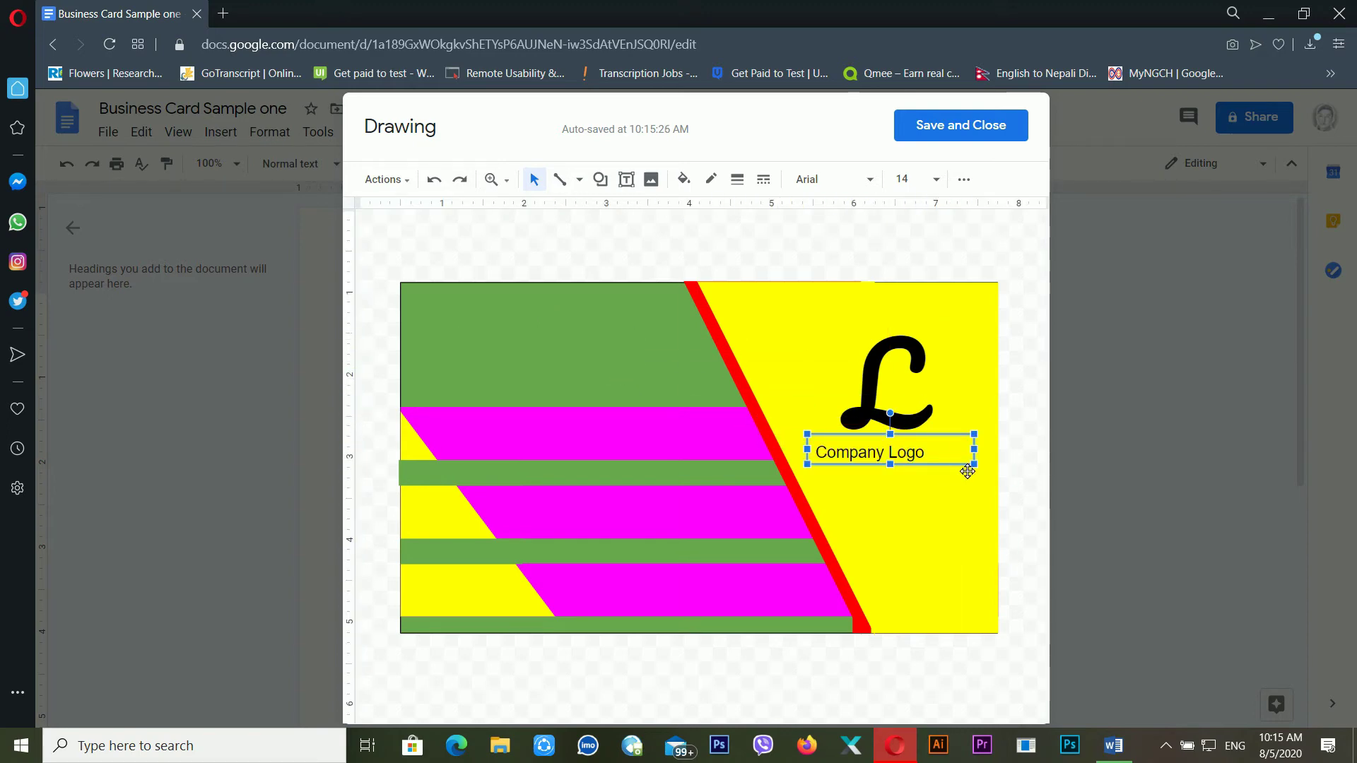
pyautogui.moveTo(947, 473); pyautogui.dragTo(957, 473)
pyautogui.click(626, 181)
# Add a 'CEO' text box and move it under the Company Logo caption
pyautogui.moveTo(446, 314); pyautogui.dragTo(624, 367)
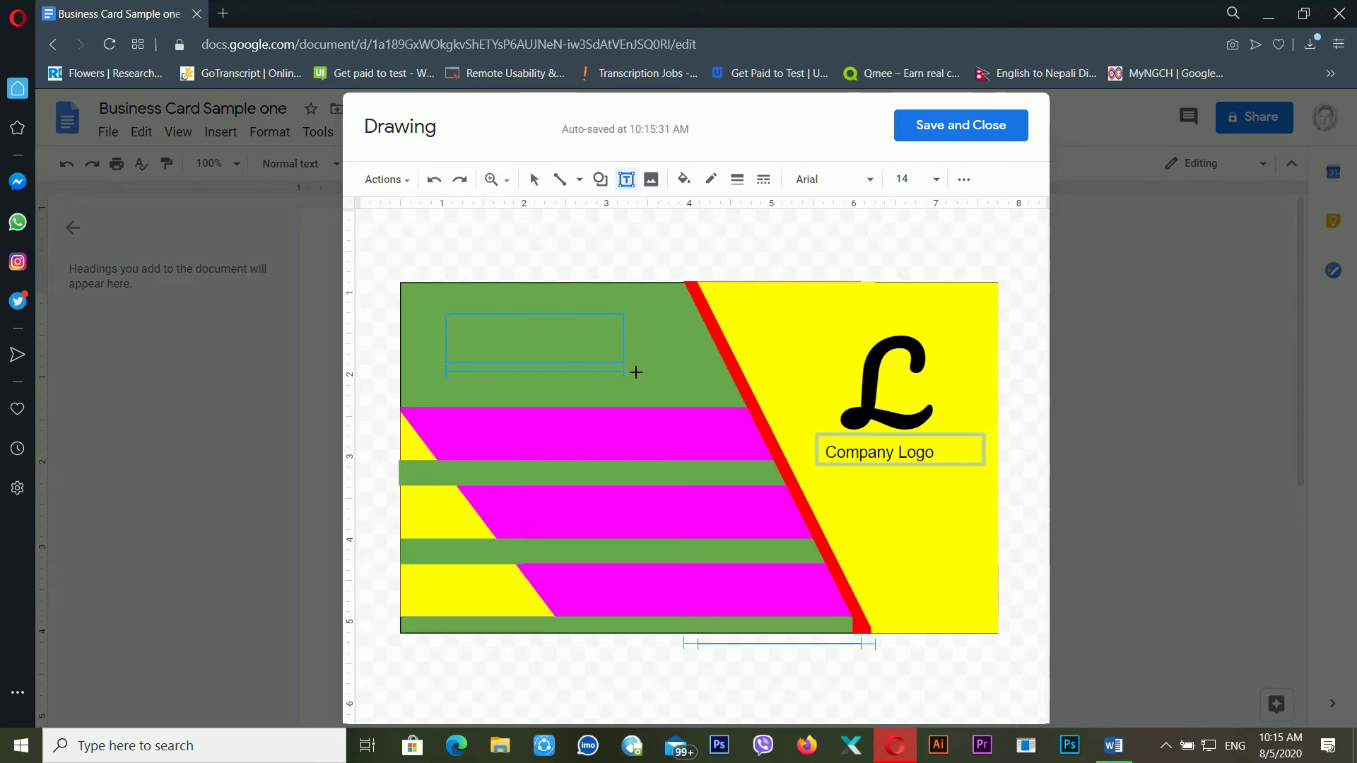
pyautogui.click(583, 371)
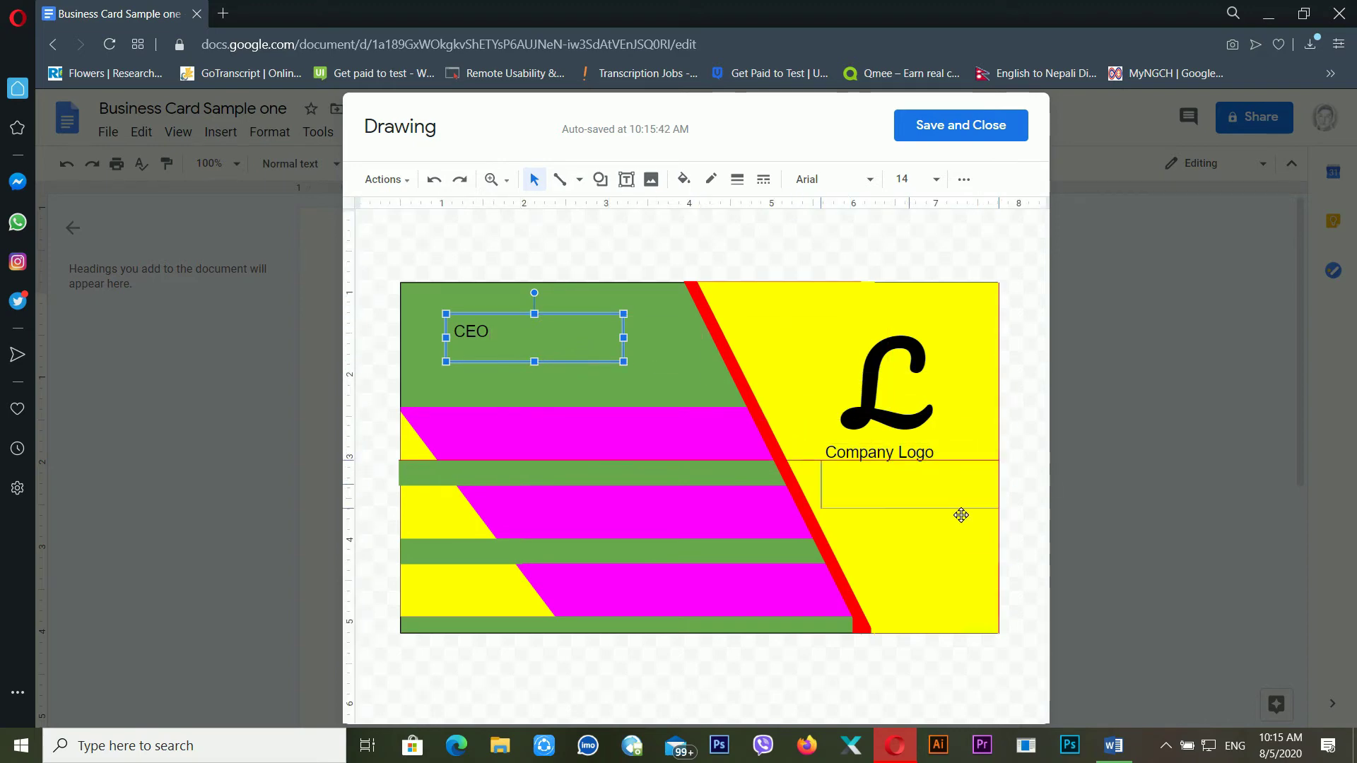
pyautogui.moveTo(961, 515); pyautogui.dragTo(961, 515)
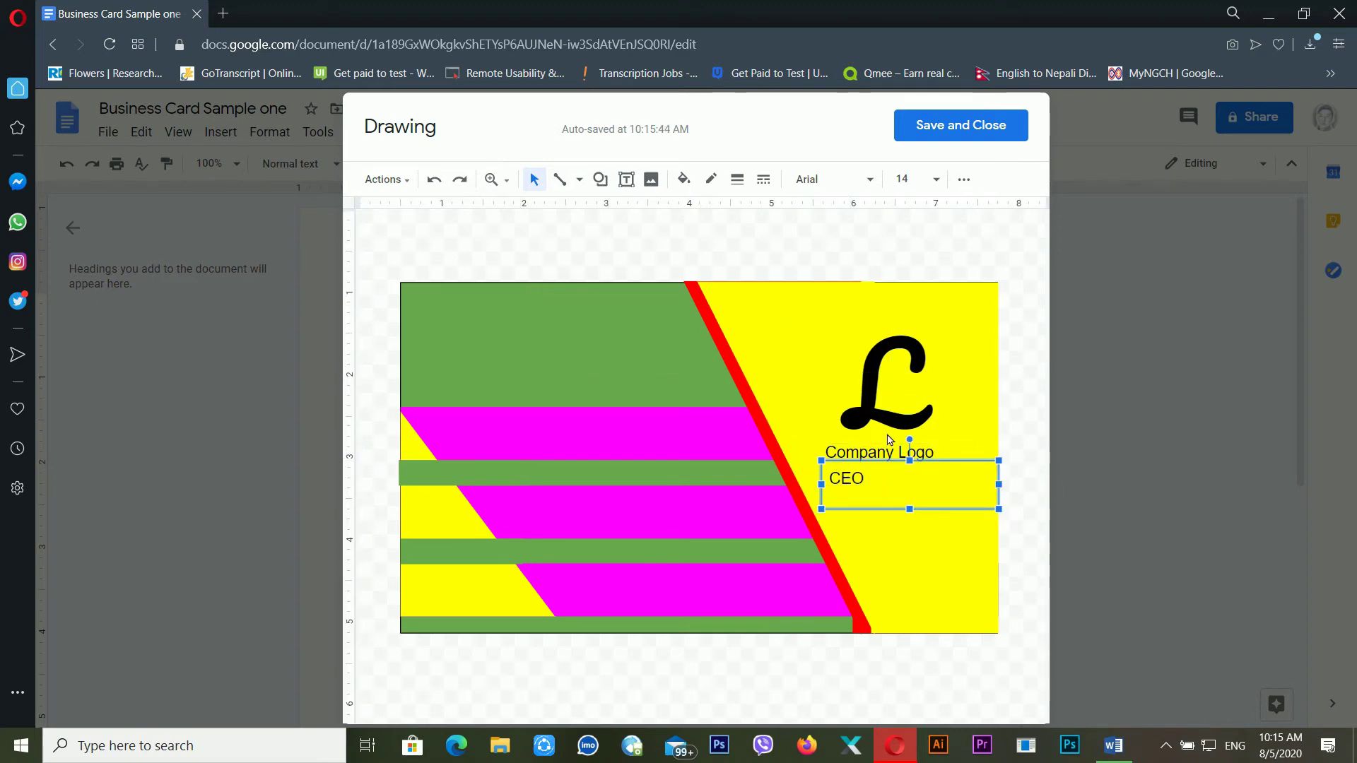
# Set the CEO text in Verdana, after first trying Pacifico
pyautogui.click(861, 181)
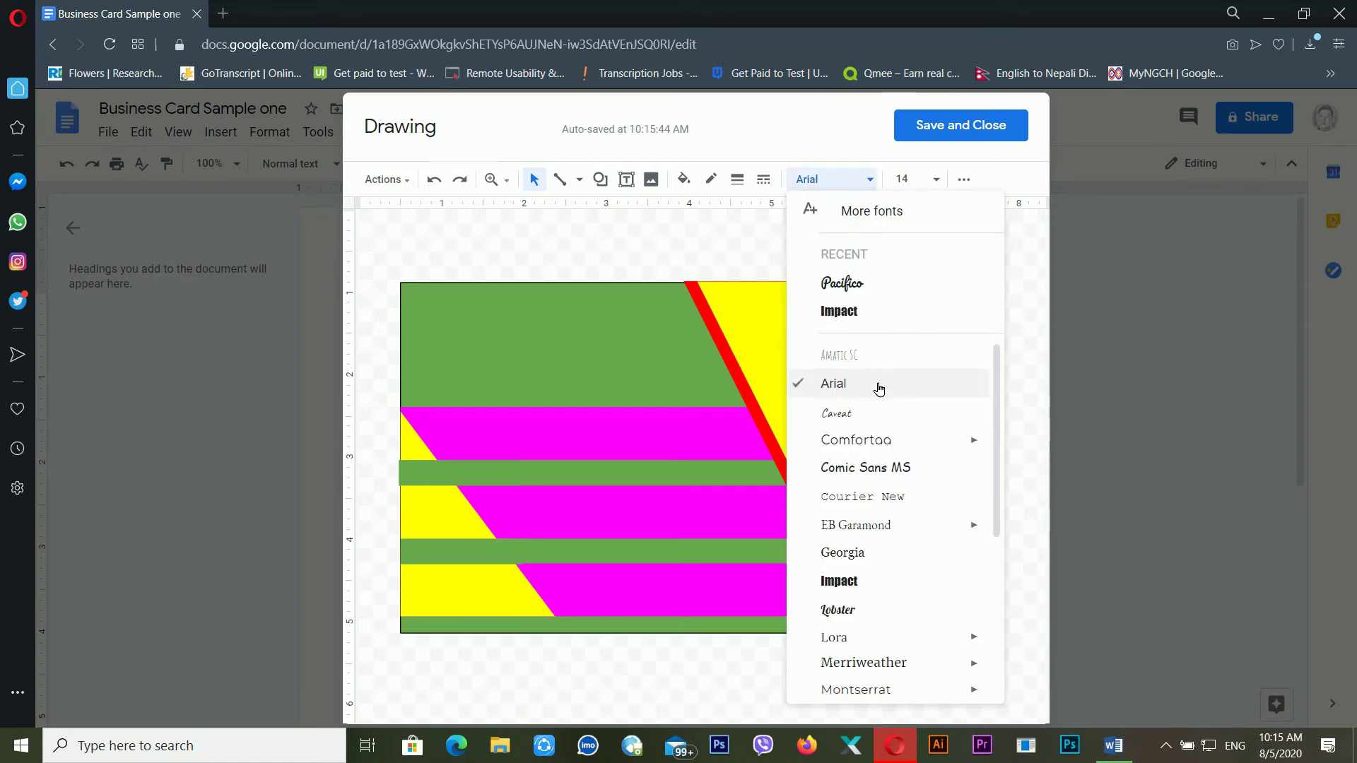
pyautogui.click(882, 286)
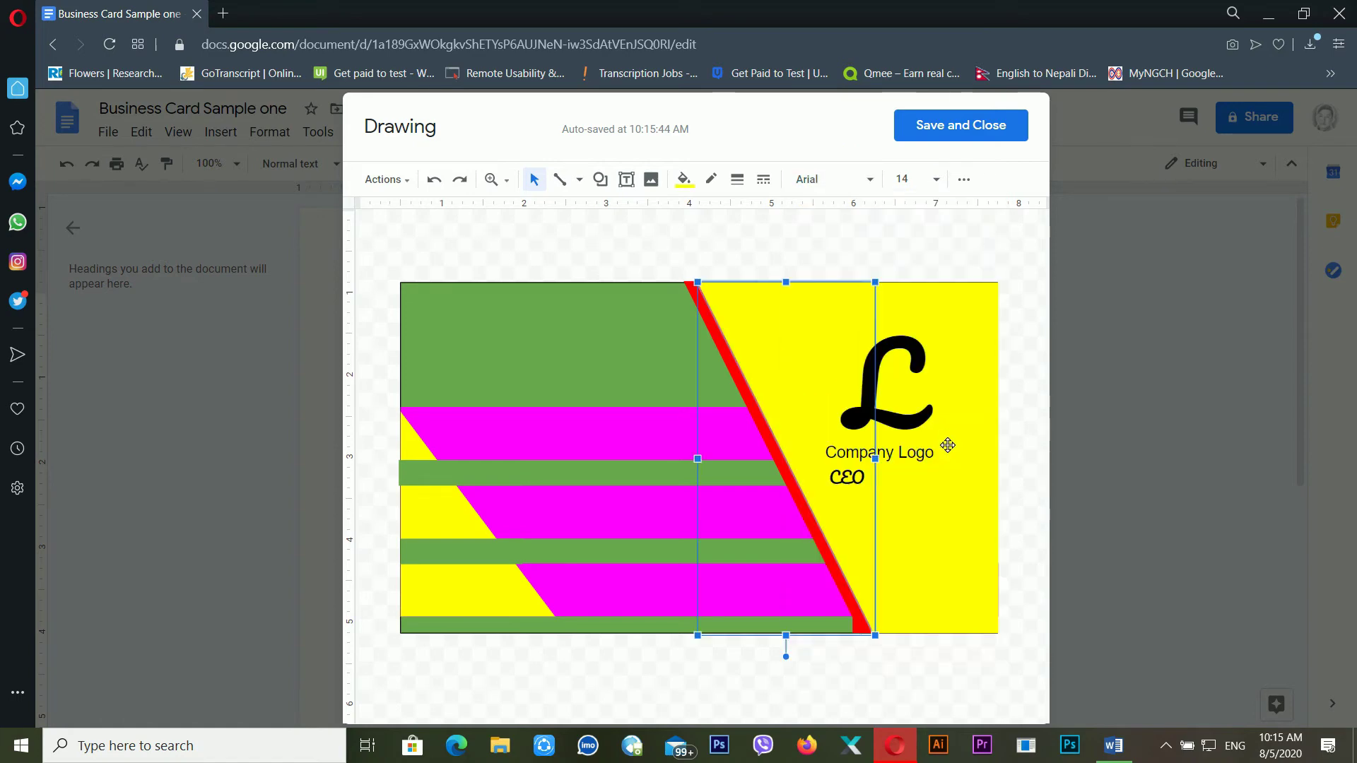
pyautogui.click(876, 495)
pyautogui.hotkey('ctrl', 'a')
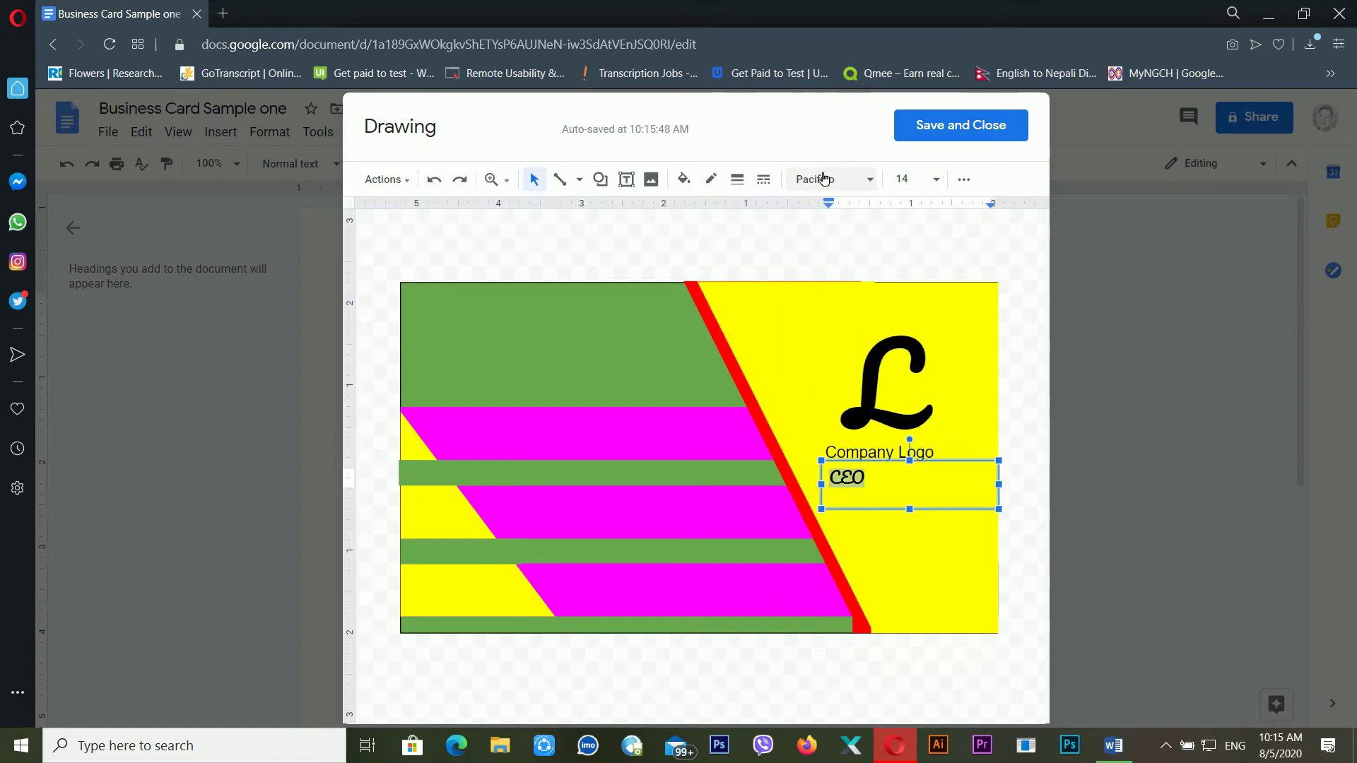
pyautogui.click(824, 179)
pyautogui.scroll(-5, 947, 469)
pyautogui.moveTo(942, 535)
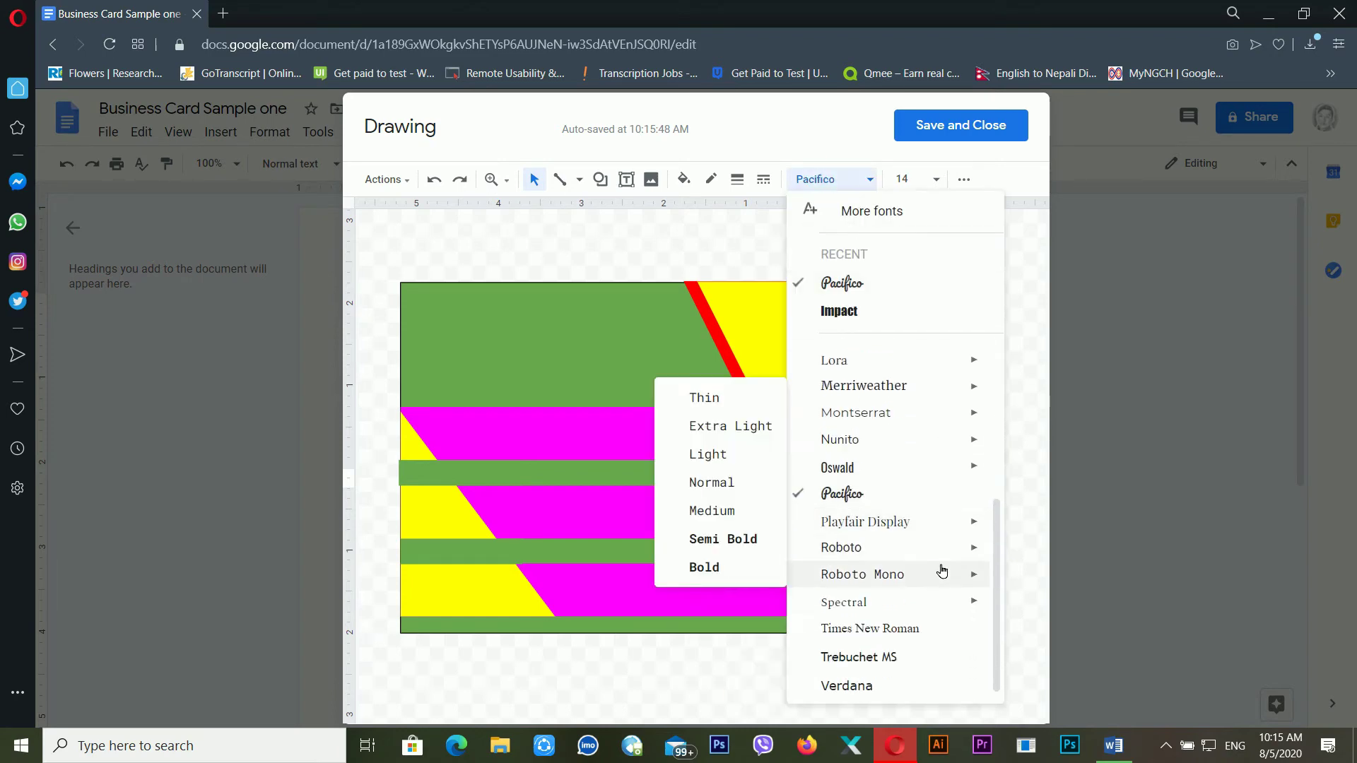
pyautogui.click(894, 682)
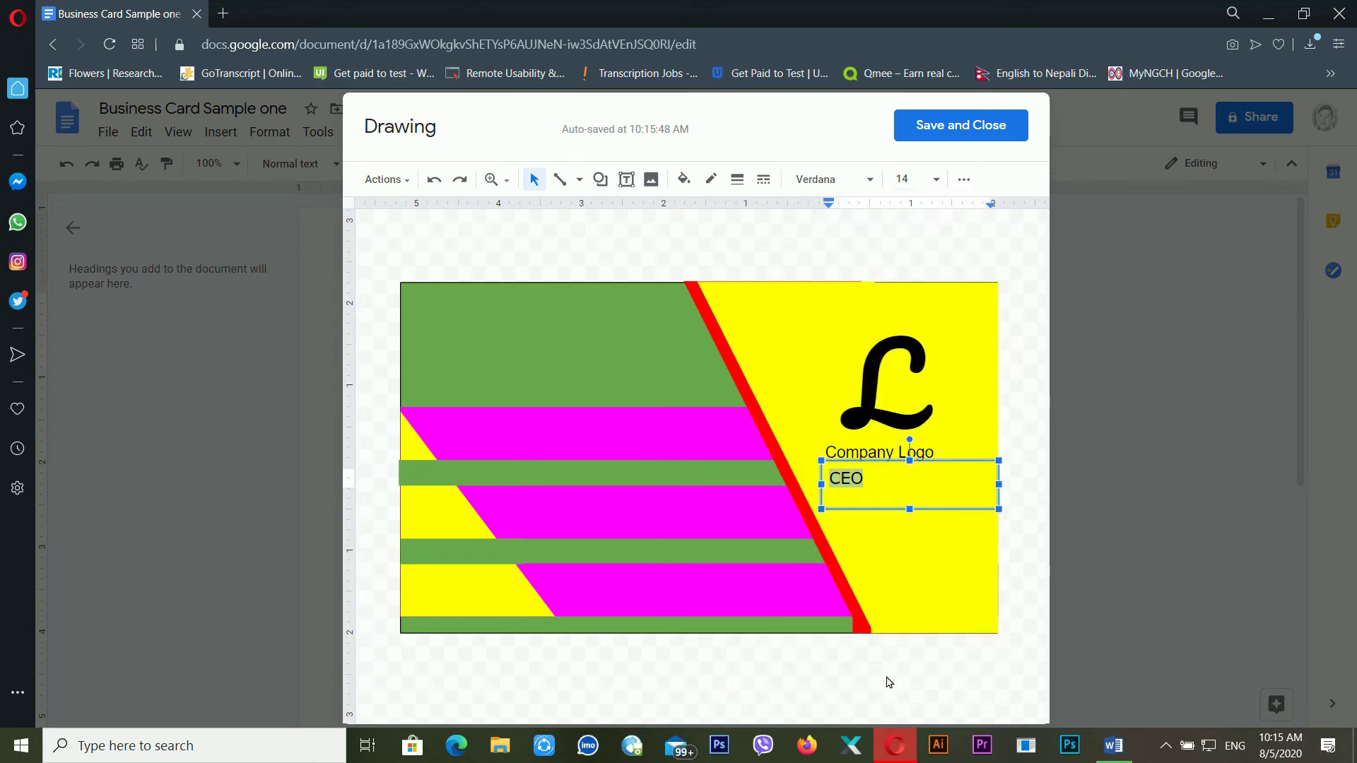
# Shrink the CEO box to fit its text and nudge it slightly down
pyautogui.moveTo(998, 509); pyautogui.dragTo(869, 479)
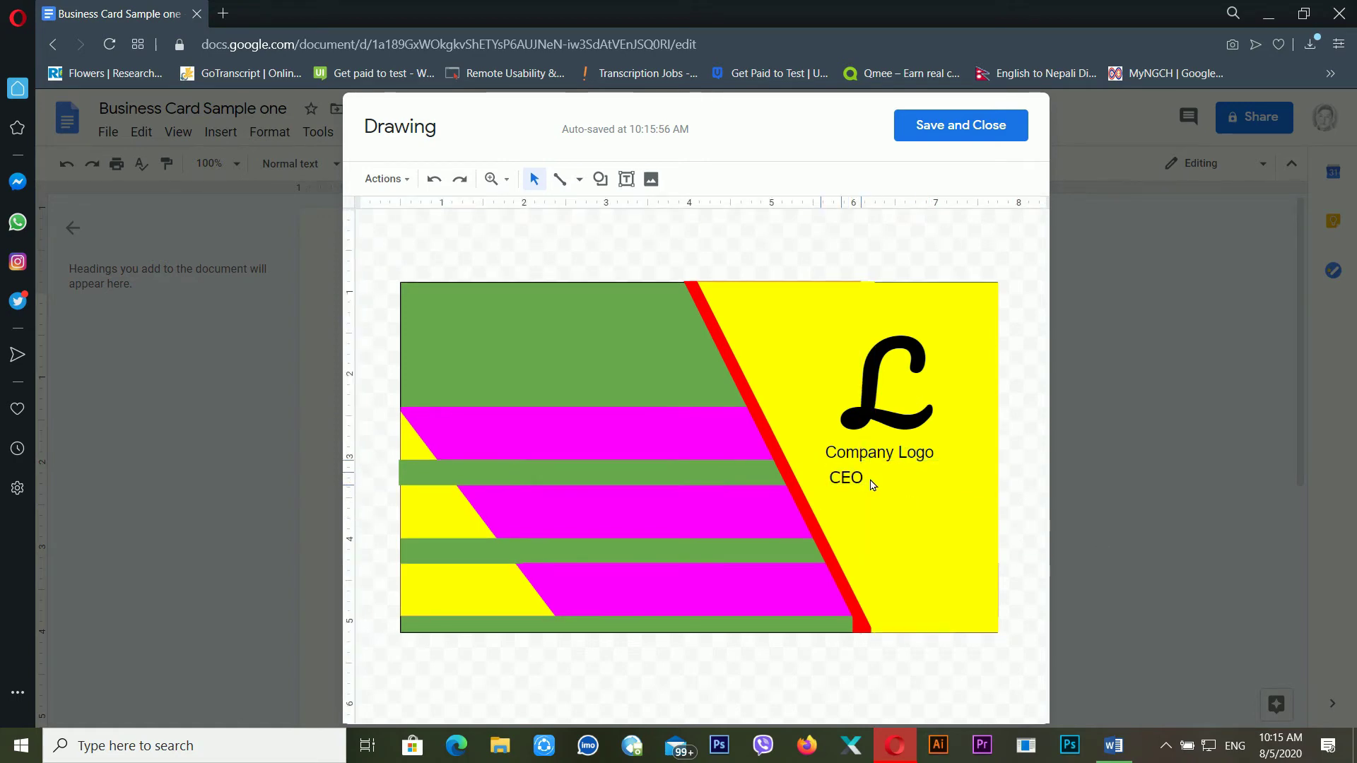
pyautogui.moveTo(999, 508); pyautogui.dragTo(912, 489)
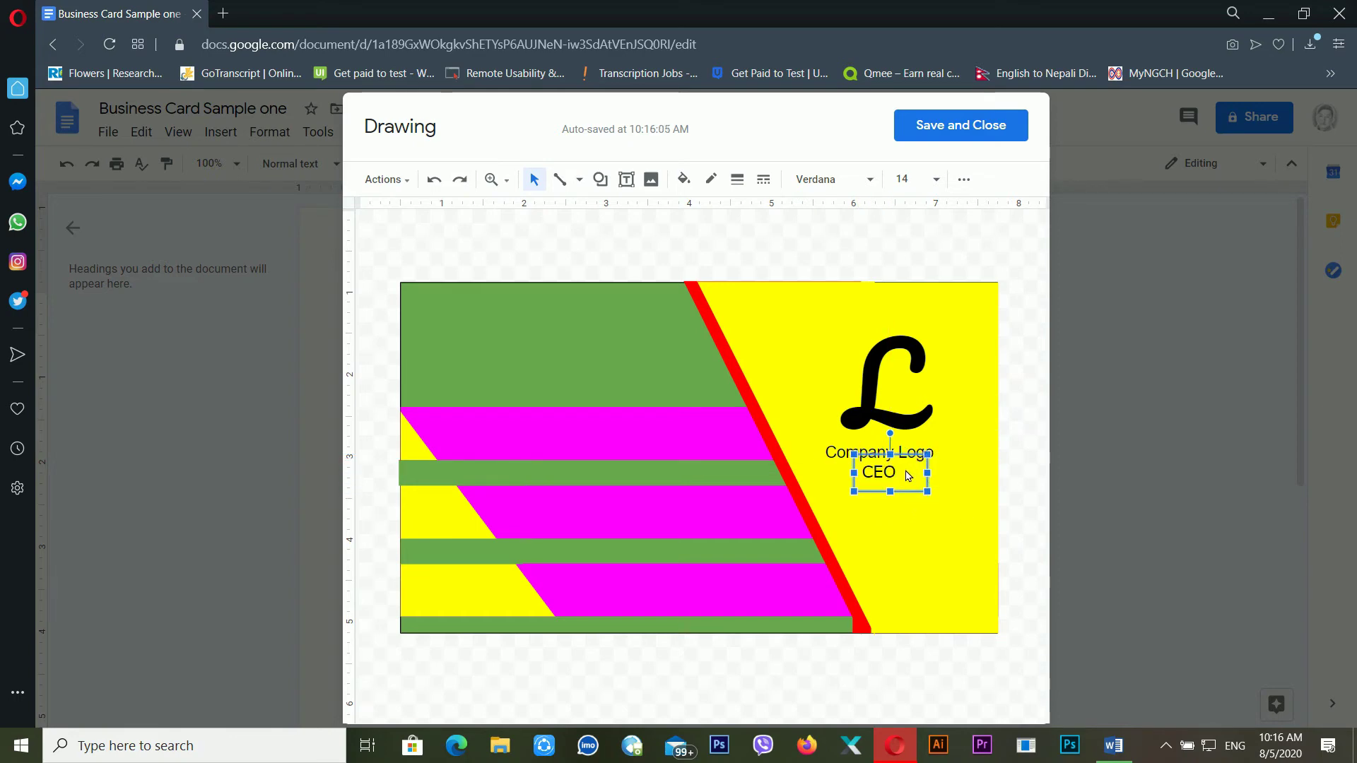
pyautogui.moveTo(927, 504); pyautogui.dragTo(928, 514)
pyautogui.click(973, 442)
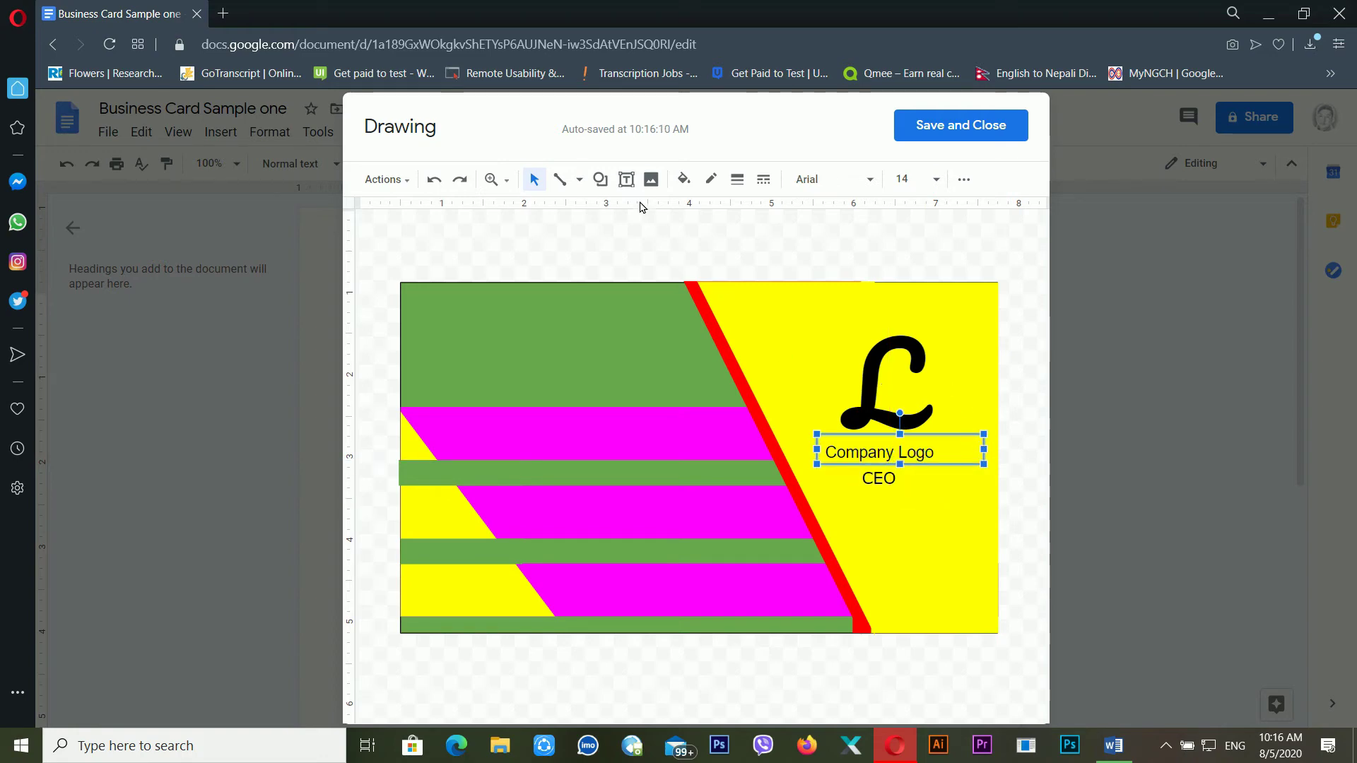
pyautogui.click(614, 185)
# Draw a rectangle over the script L logo and its caption
pyautogui.click(613, 185)
pyautogui.click(614, 186)
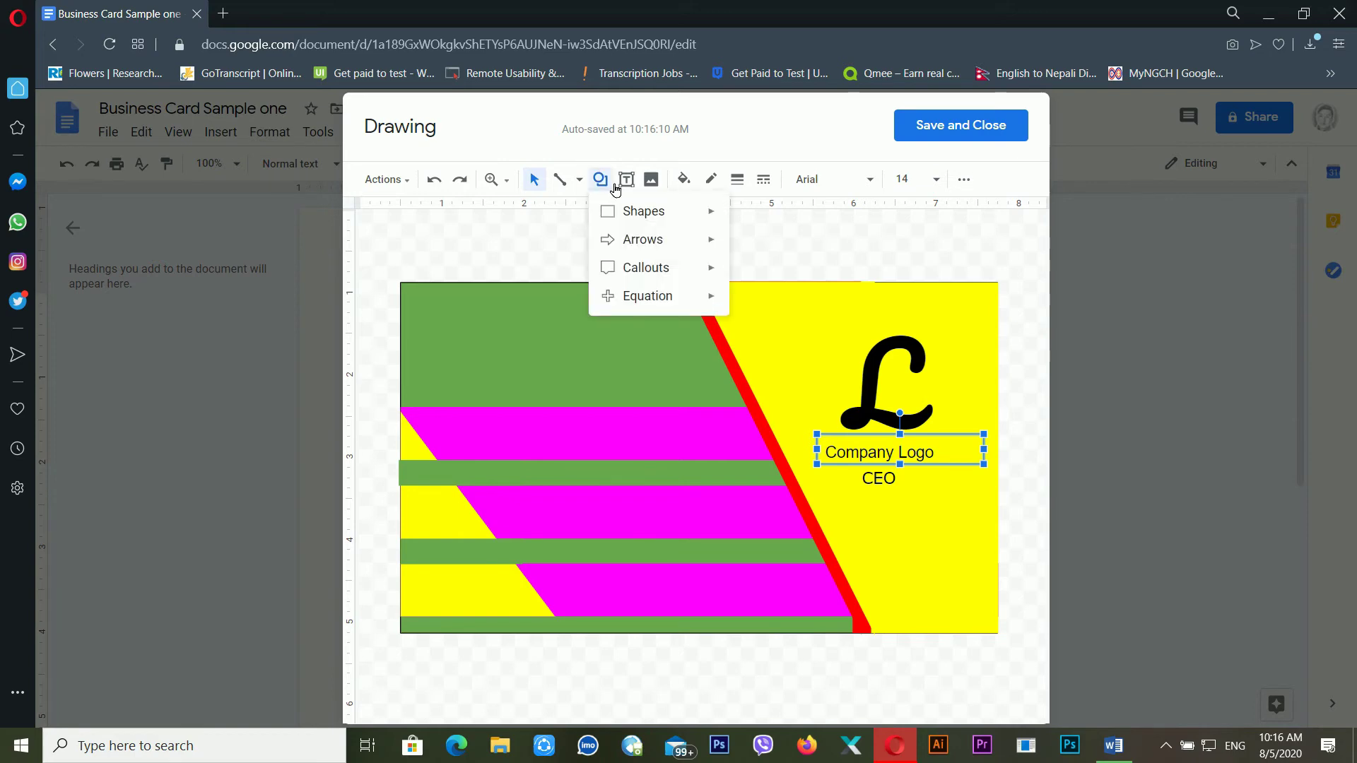
pyautogui.moveTo(643, 211)
pyautogui.click(746, 220)
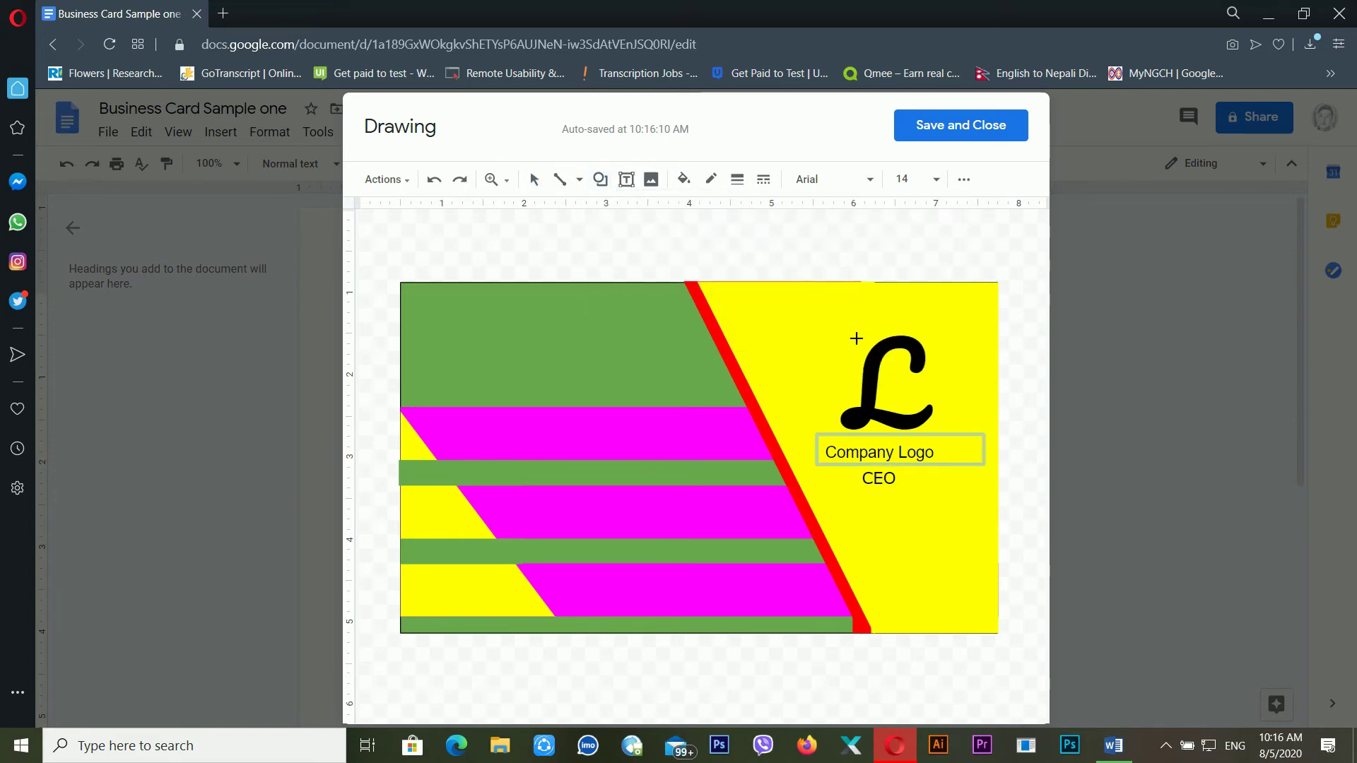
pyautogui.moveTo(794, 297); pyautogui.dragTo(984, 477)
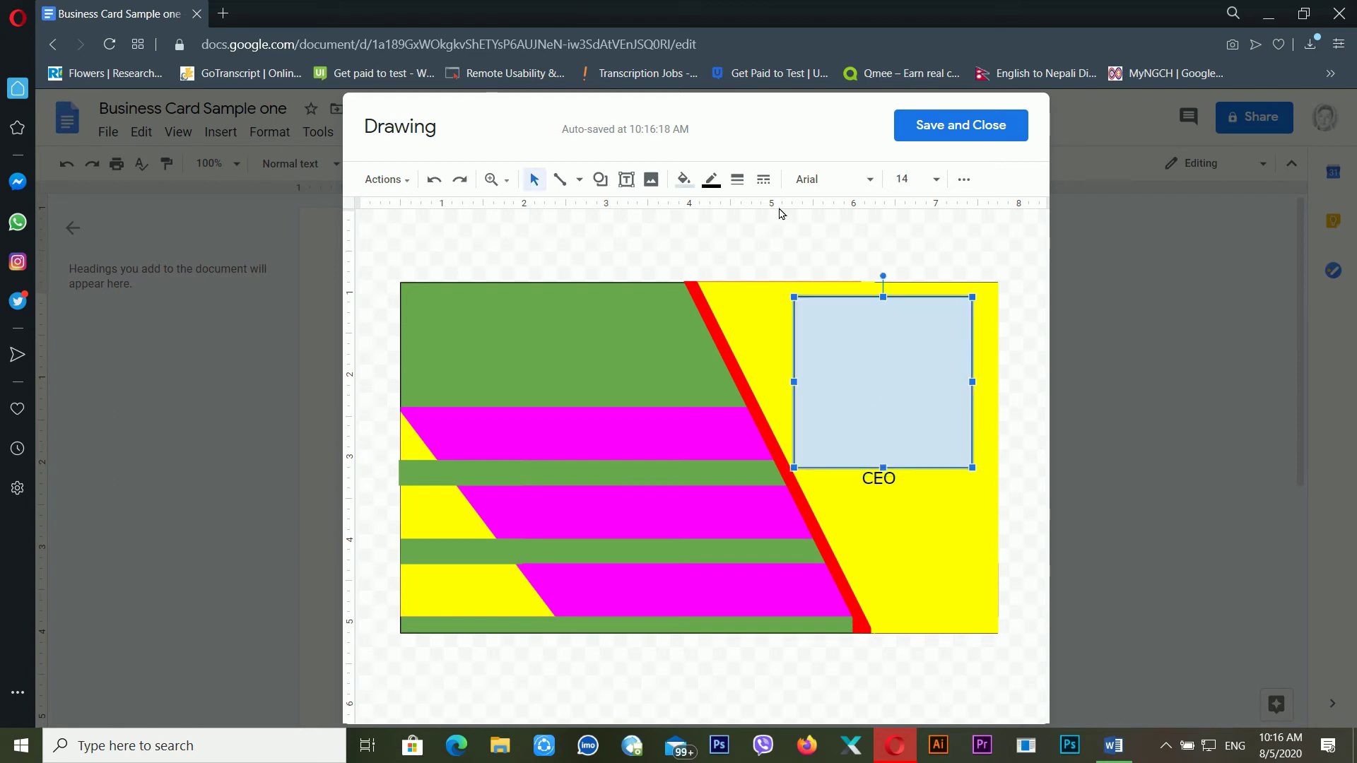
# Give the square a transparent fill and a thick black border
pyautogui.click(692, 183)
pyautogui.click(735, 249)
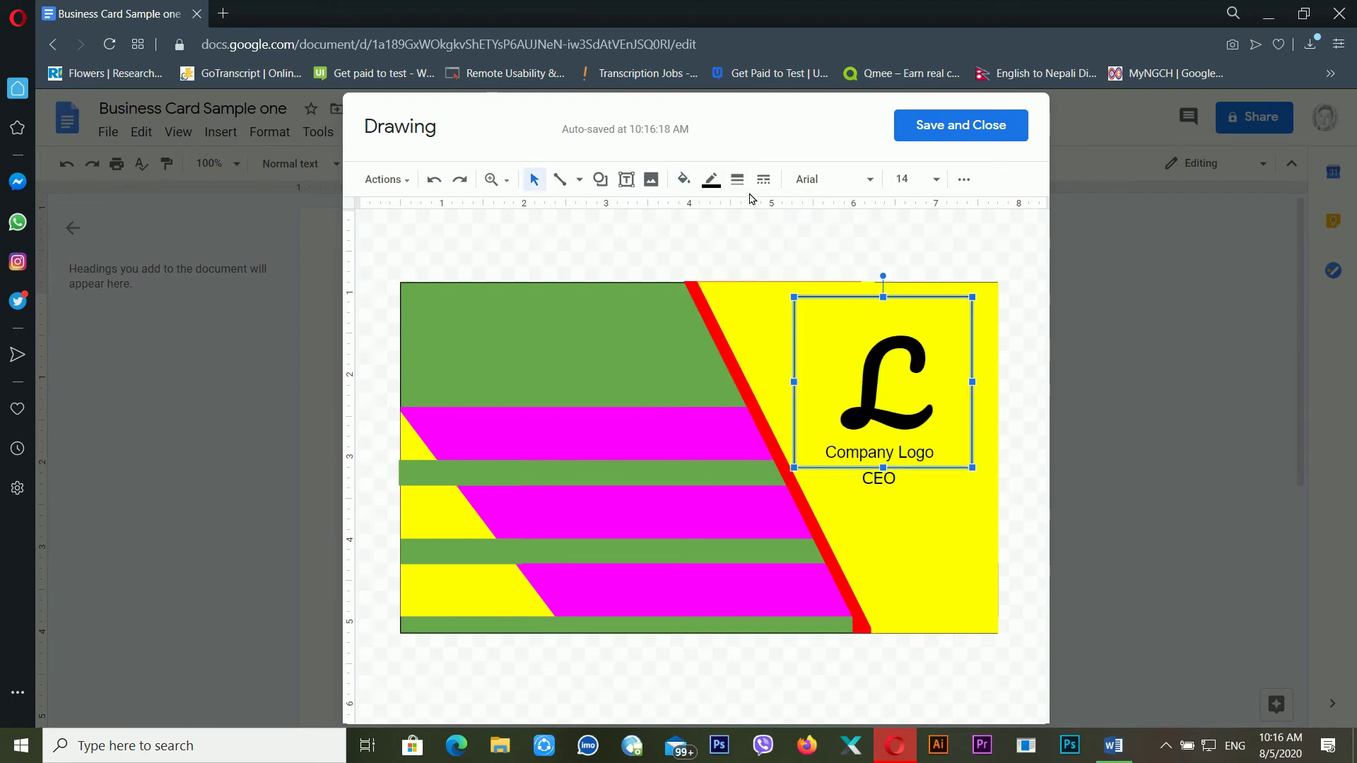
pyautogui.click(711, 179)
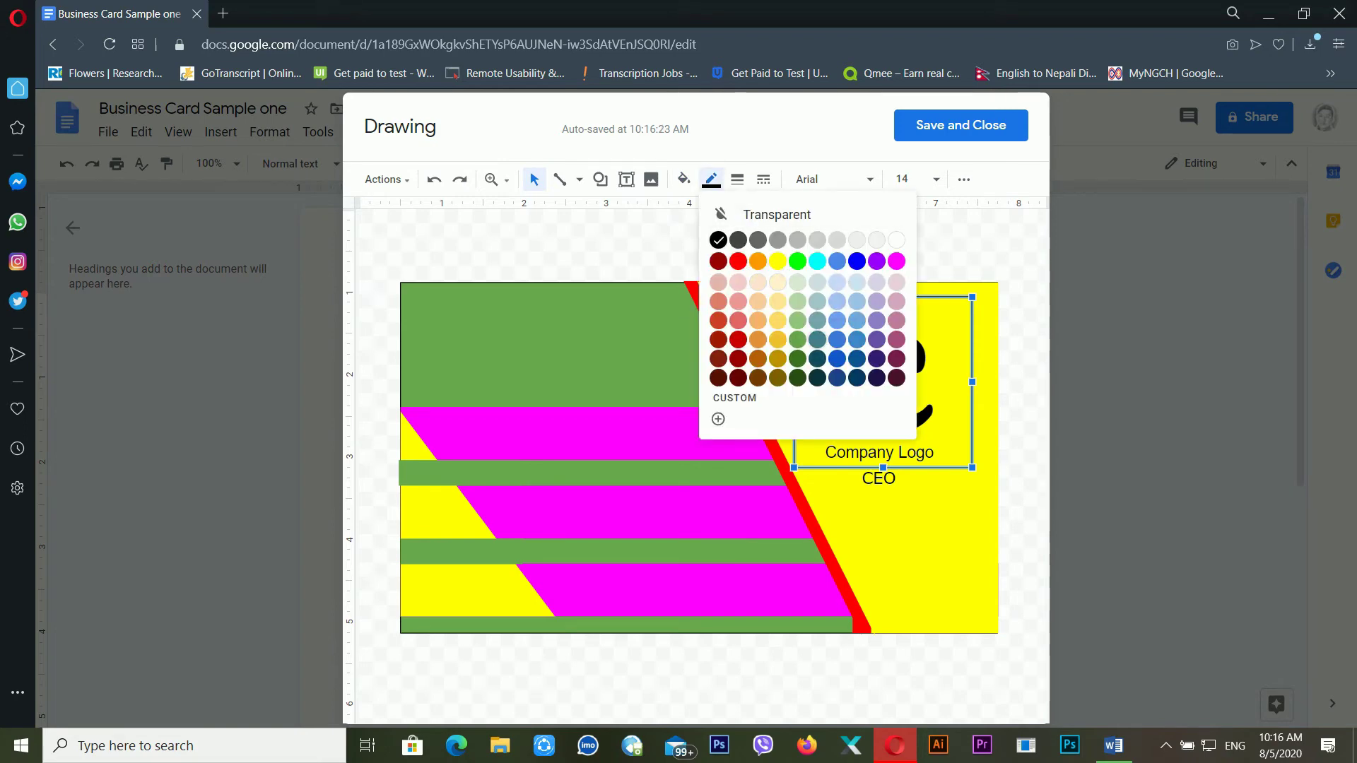
pyautogui.click(737, 180)
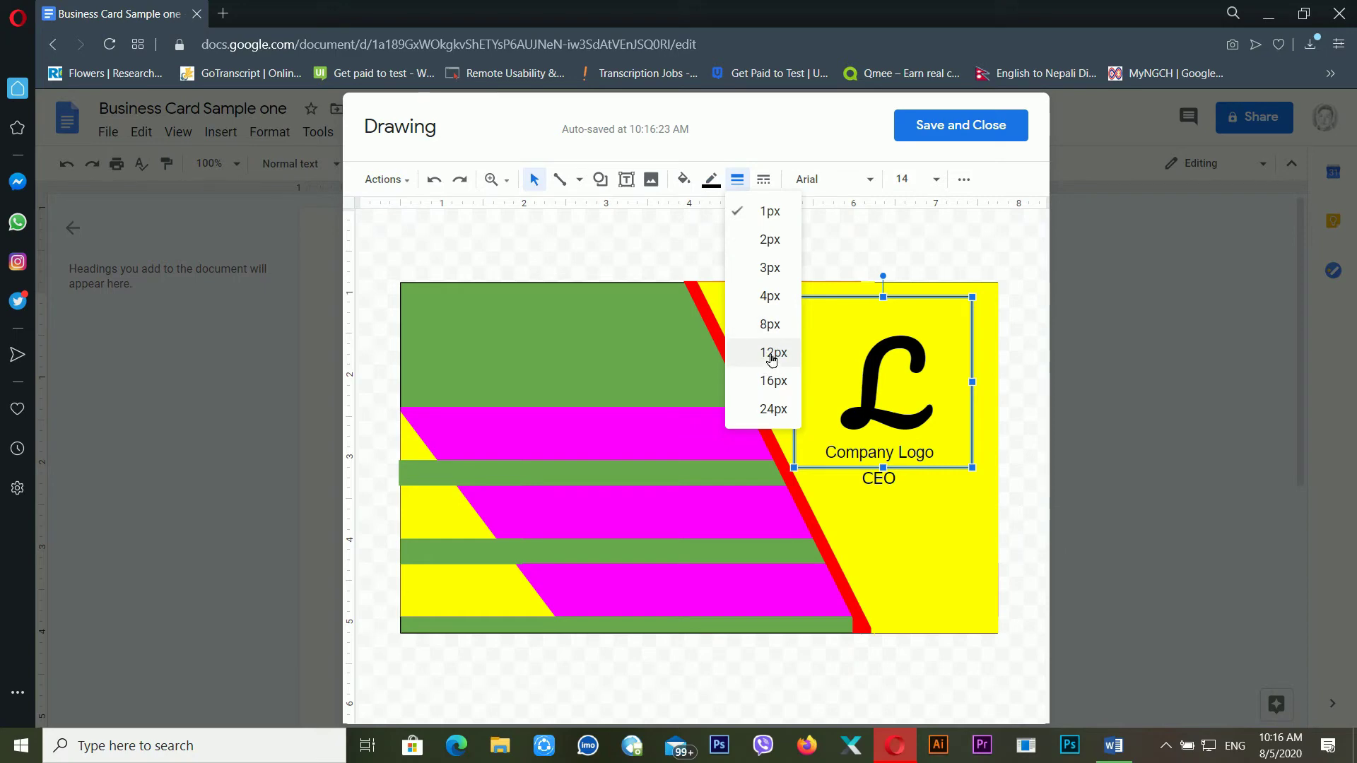
pyautogui.click(770, 324)
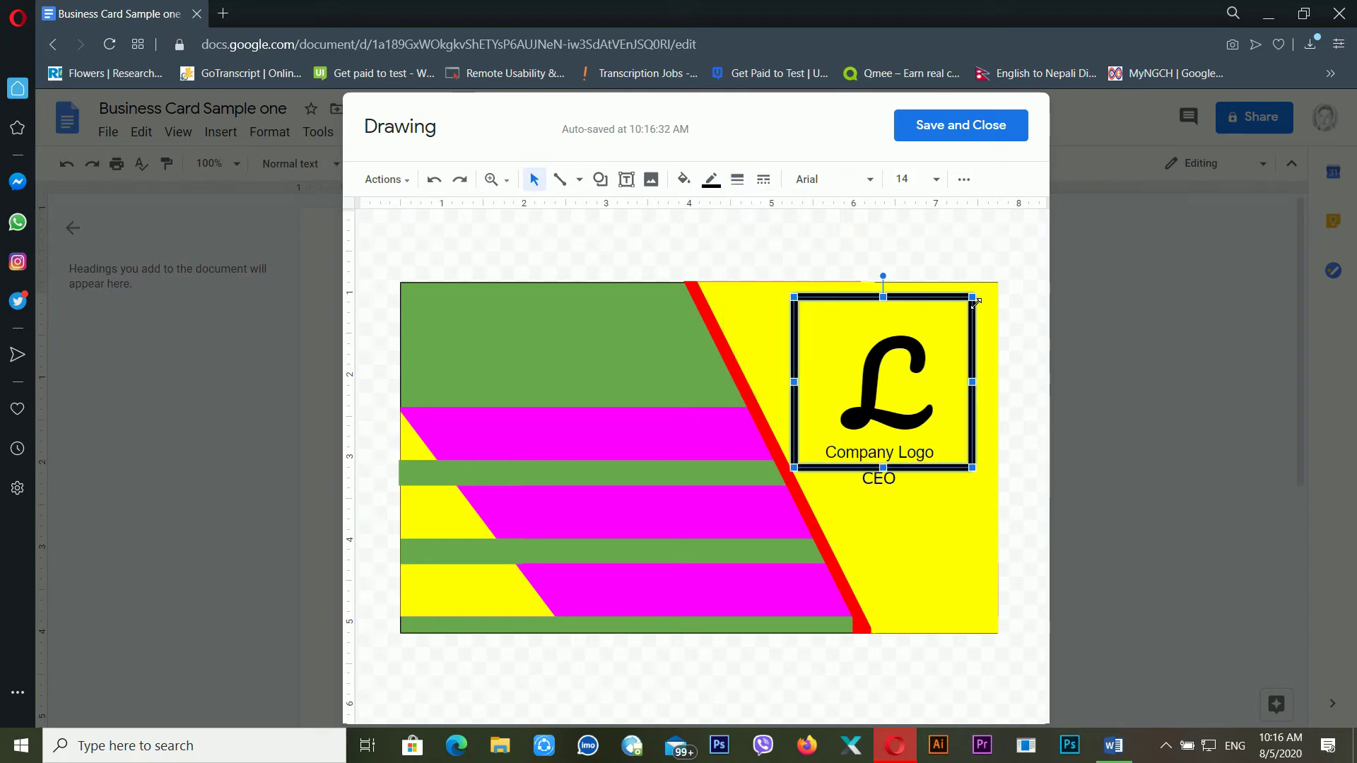
# Resize the square around the logo, shift it right, and place CEO just below
pyautogui.moveTo(975, 302); pyautogui.dragTo(963, 335)
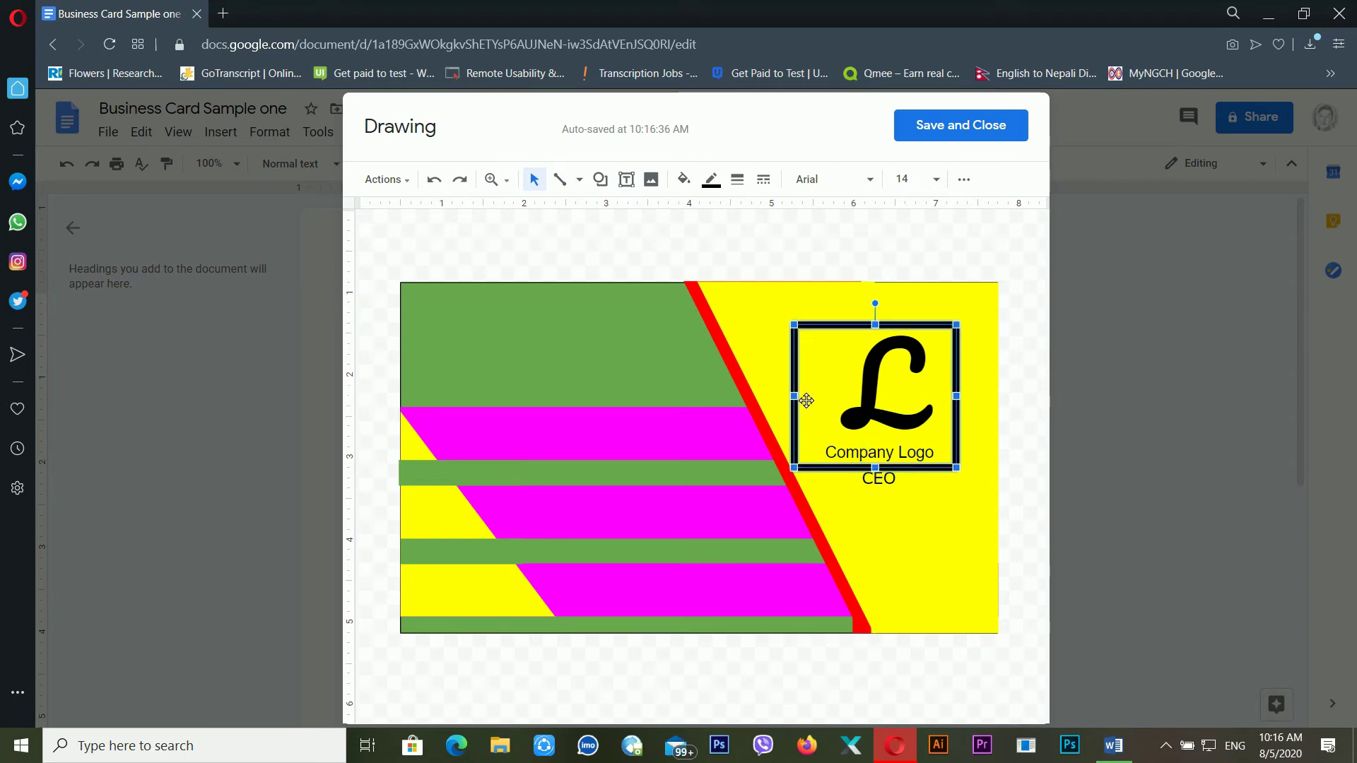
pyautogui.moveTo(800, 475); pyautogui.dragTo(813, 471)
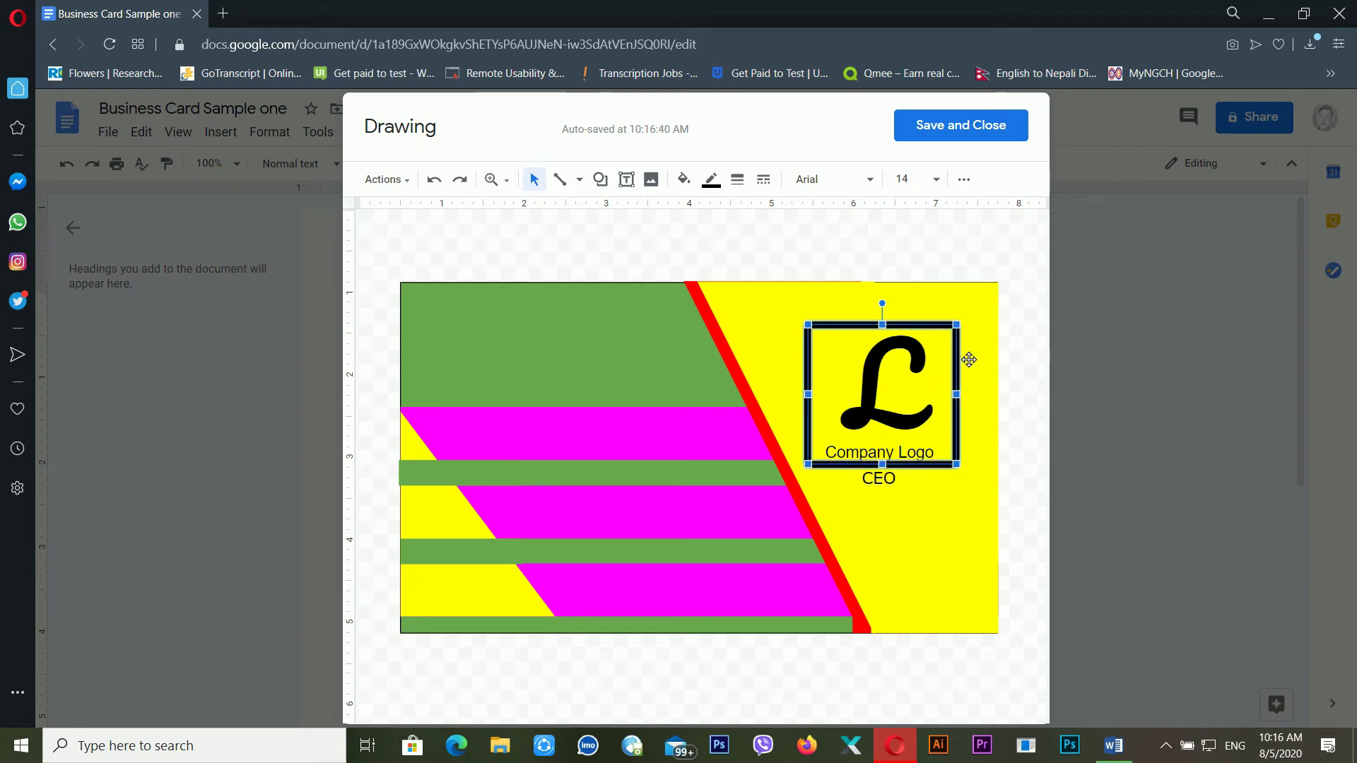
pyautogui.moveTo(961, 359); pyautogui.dragTo(969, 360)
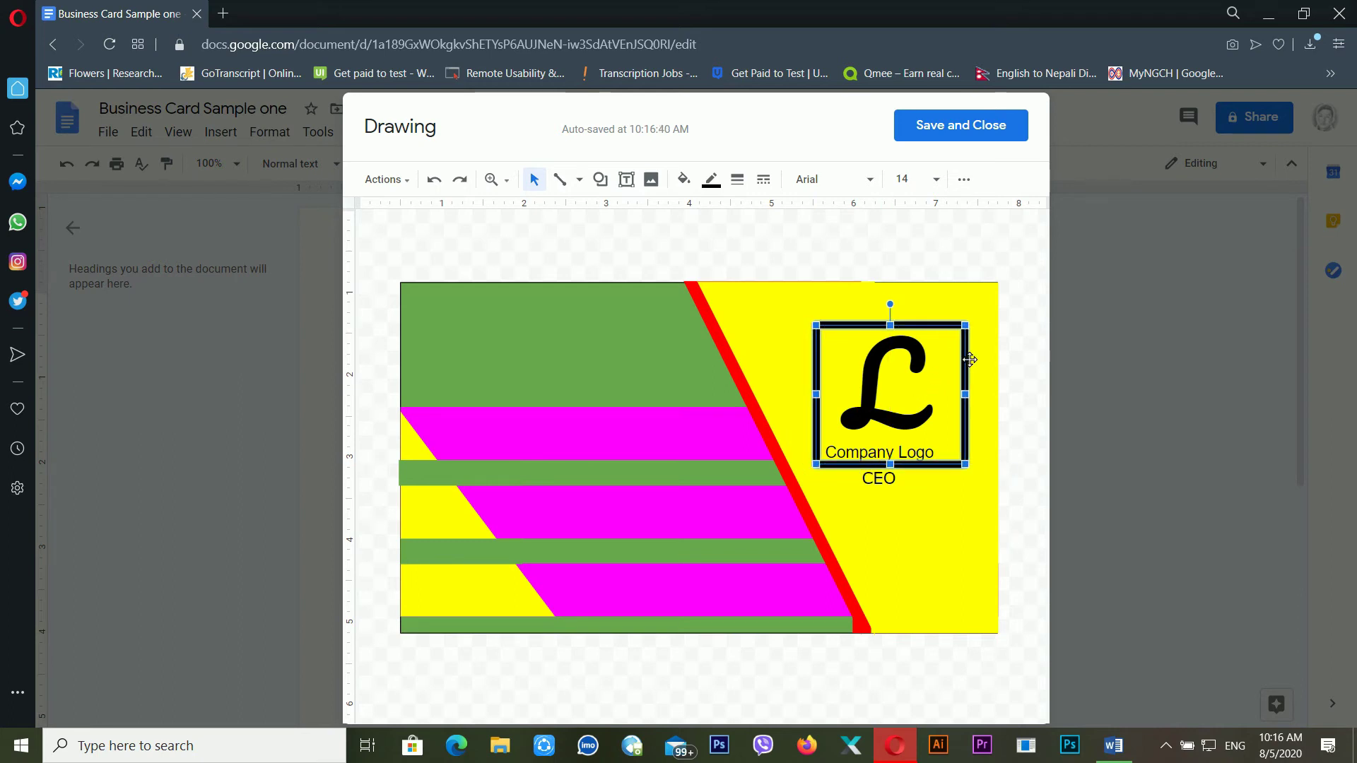
pyautogui.click(919, 486)
pyautogui.moveTo(925, 498); pyautogui.dragTo(926, 510)
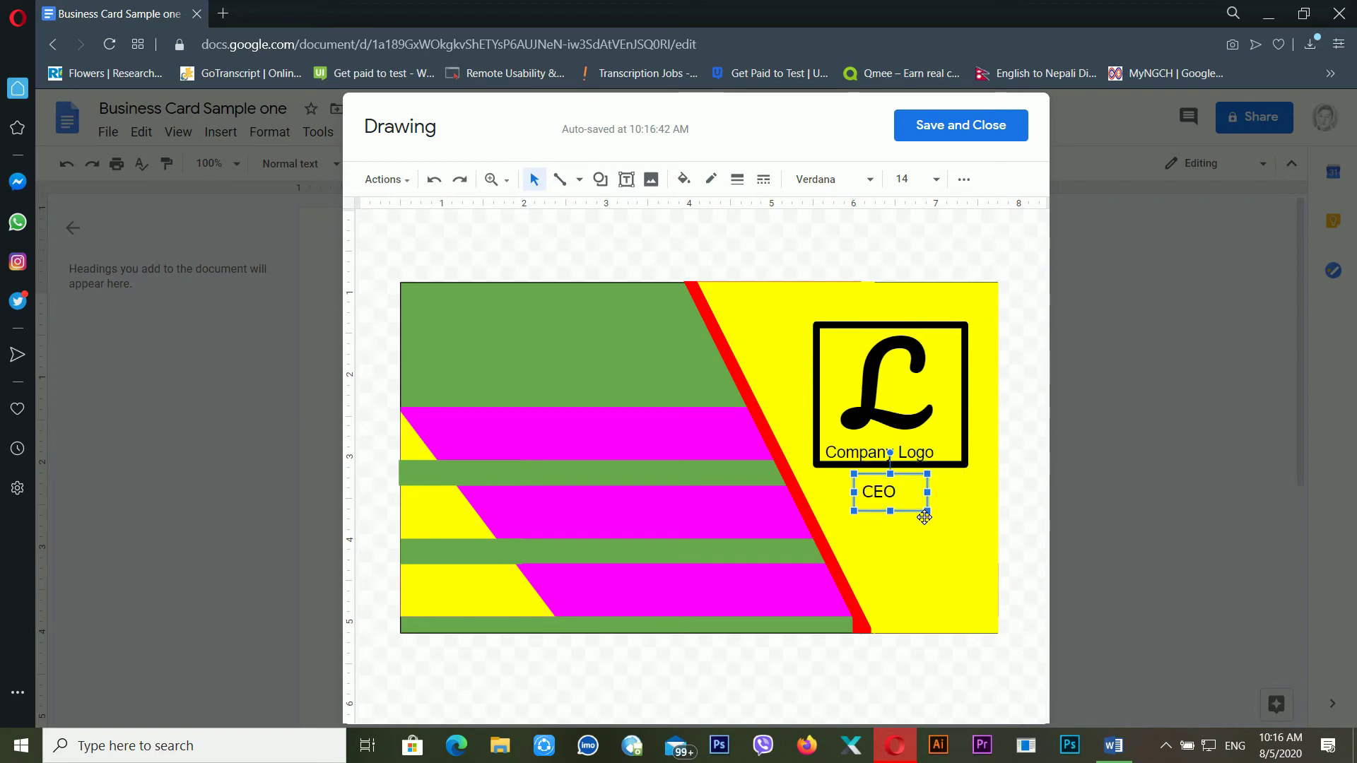
# Move the CEO text to the top-left of the green panel
pyautogui.click(1001, 486)
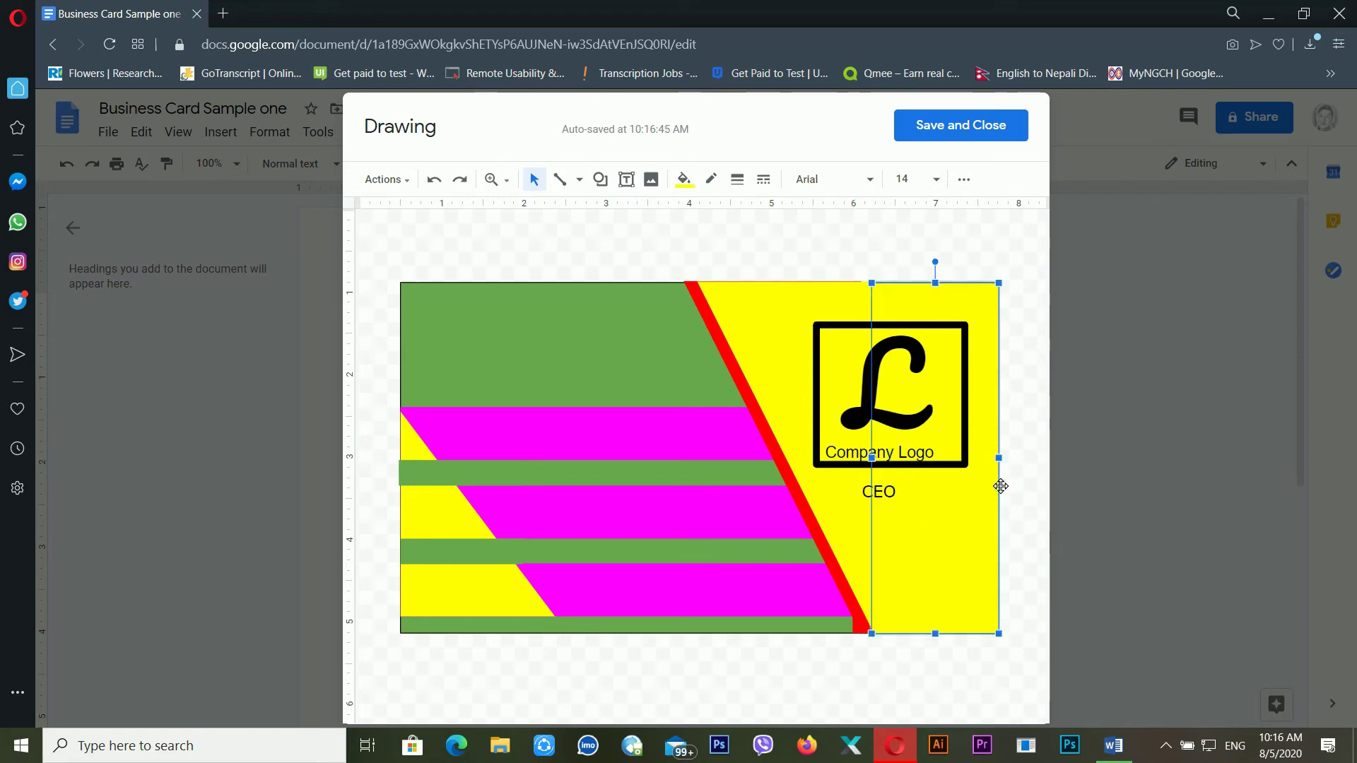
pyautogui.click(889, 505)
pyautogui.moveTo(907, 520); pyautogui.dragTo(539, 358)
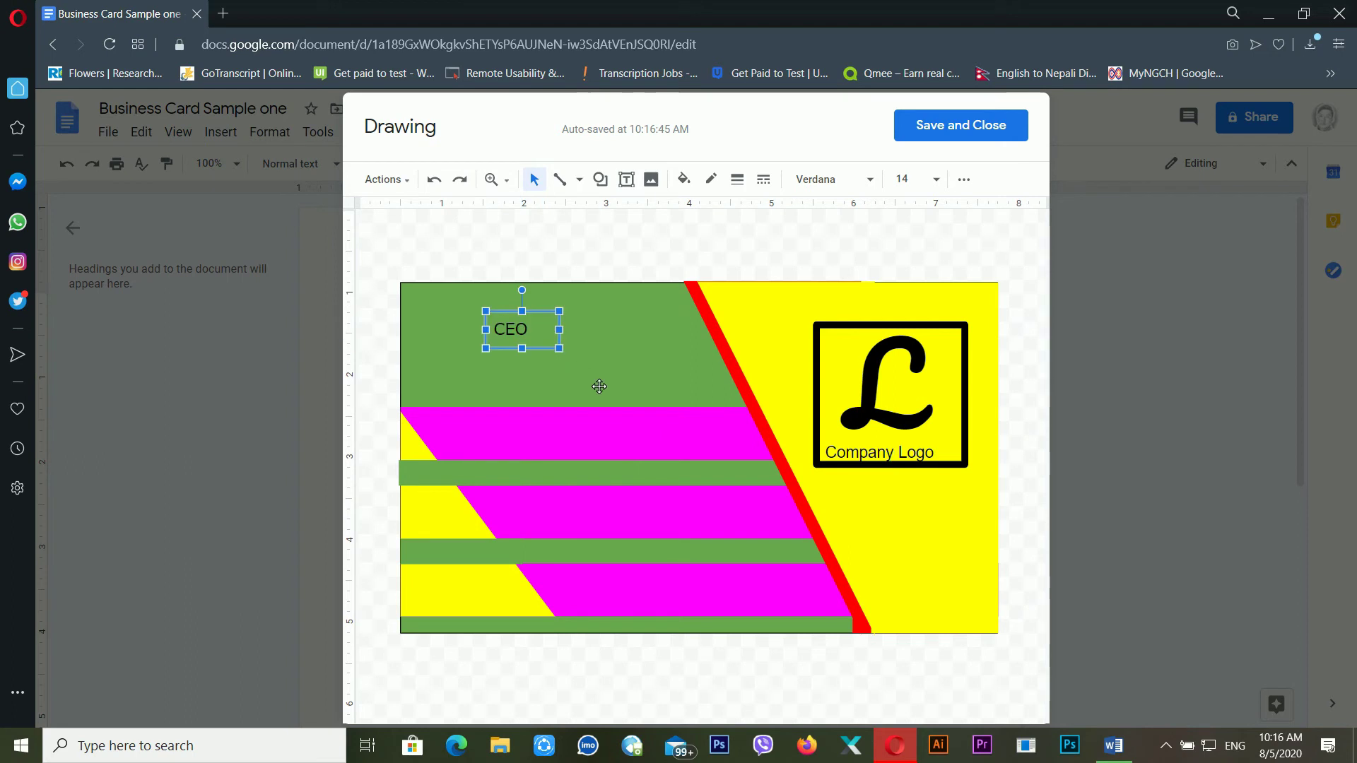
pyautogui.click(541, 371)
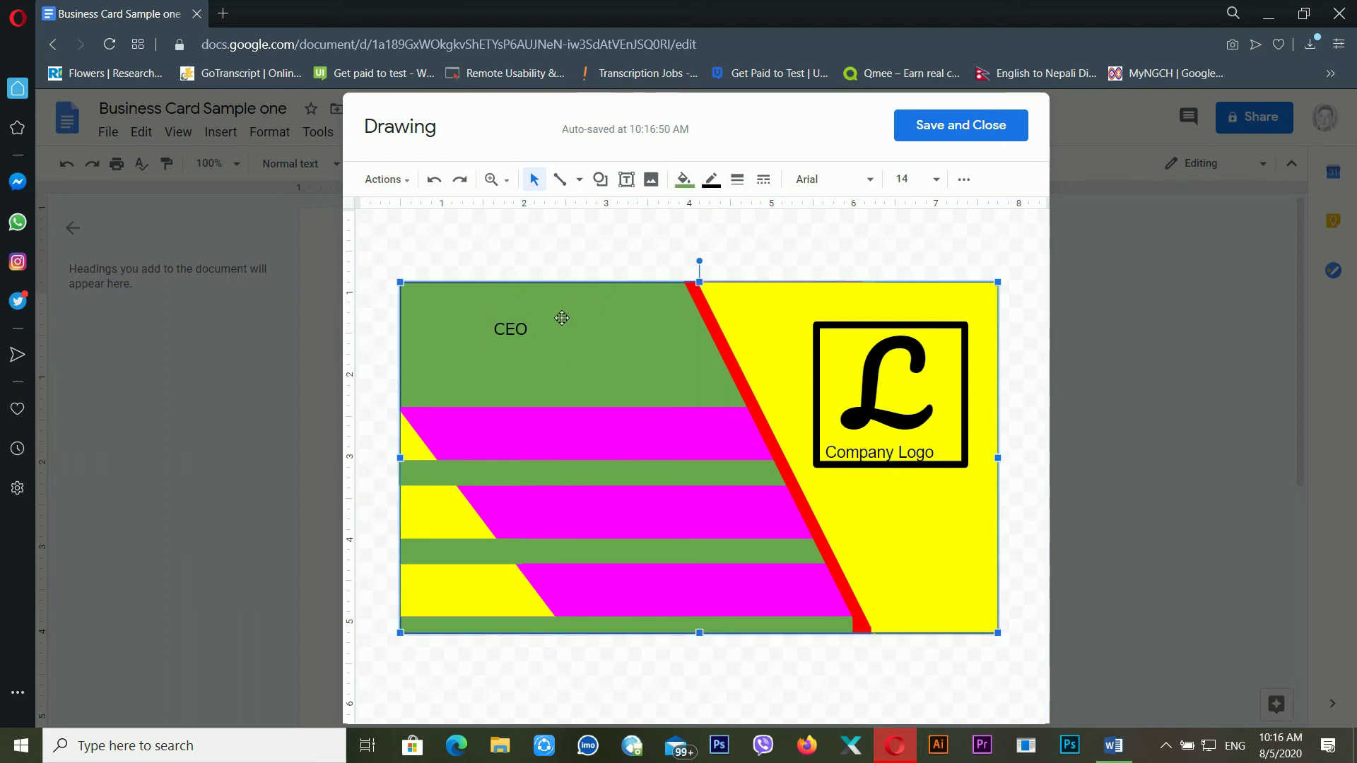
# Add a text box with the person's name just below CEO
pyautogui.click(626, 179)
pyautogui.moveTo(454, 363); pyautogui.dragTo(653, 400)
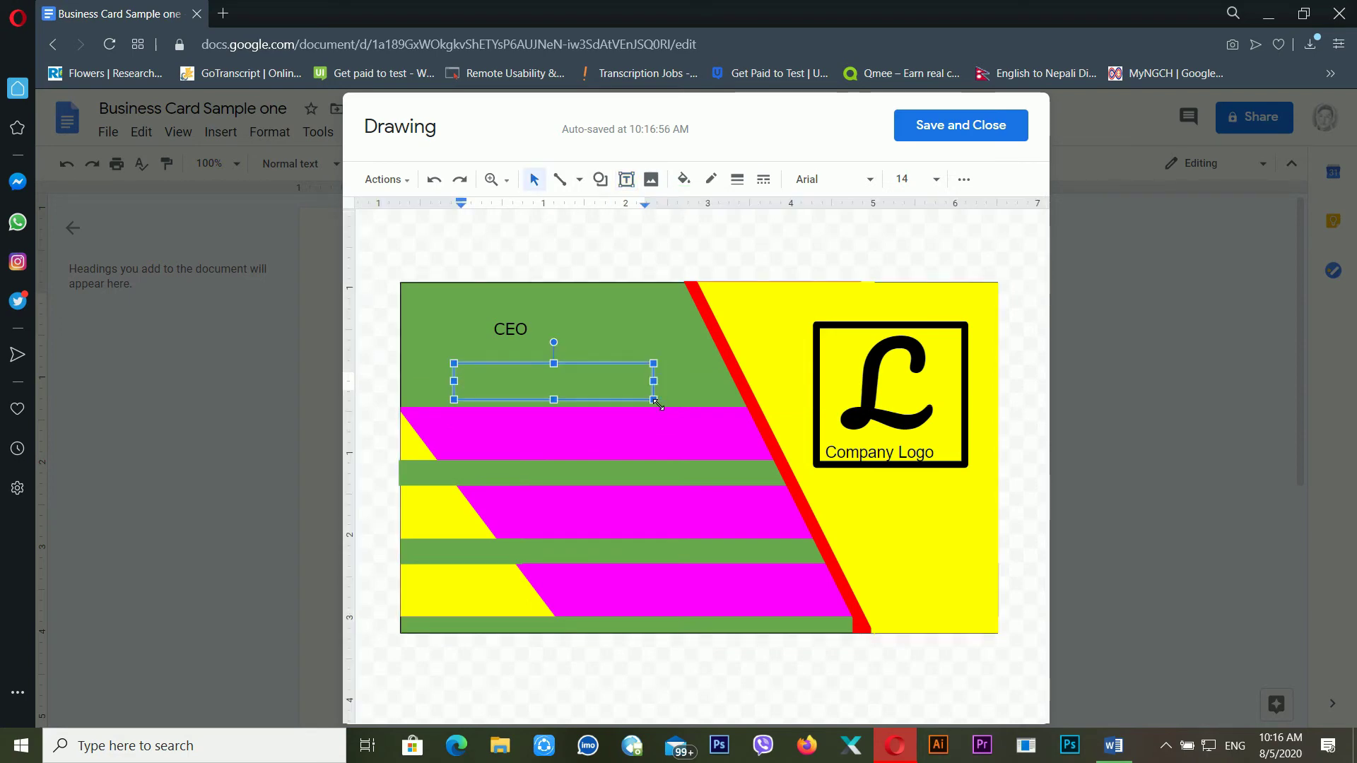
pyautogui.moveTo(645, 374); pyautogui.dragTo(642, 363)
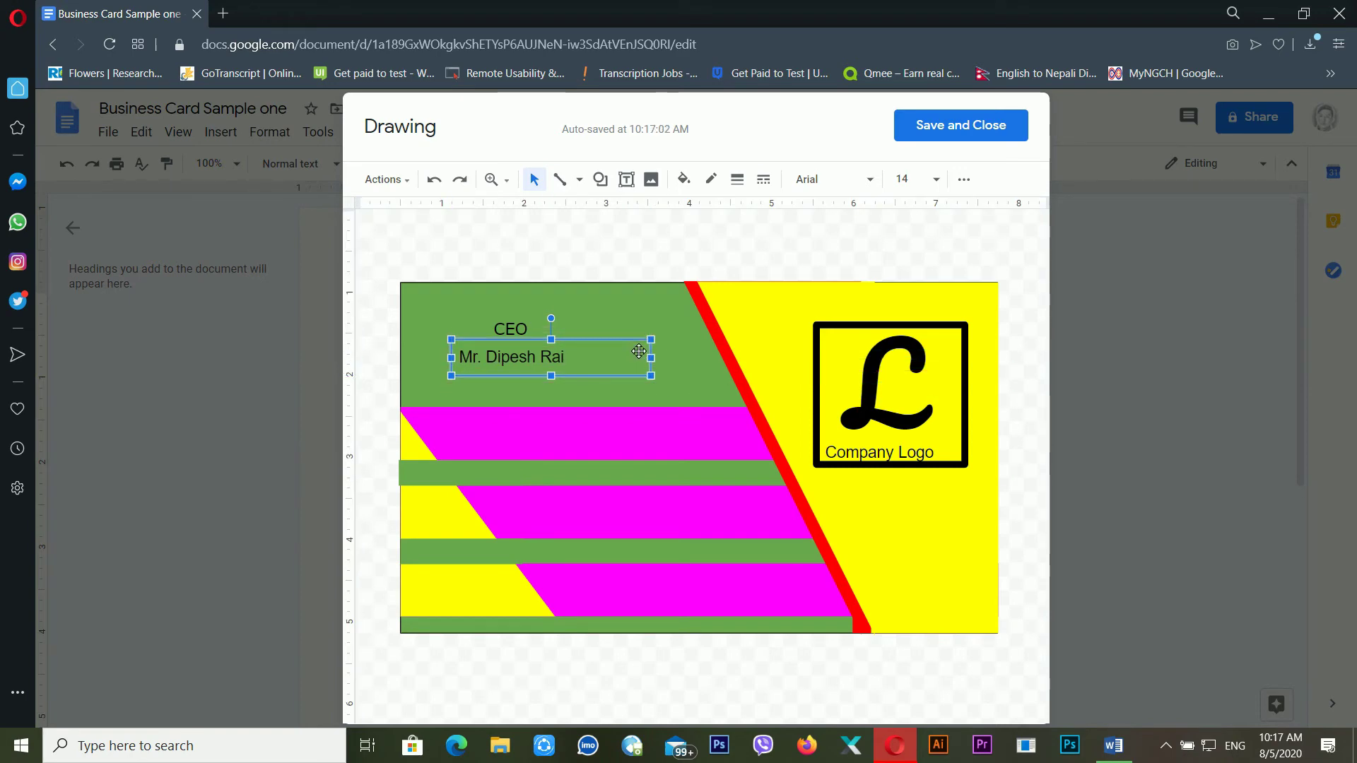
# Duplicate the name box onto the upper magenta band
pyautogui.click(531, 338)
pyautogui.click(546, 364)
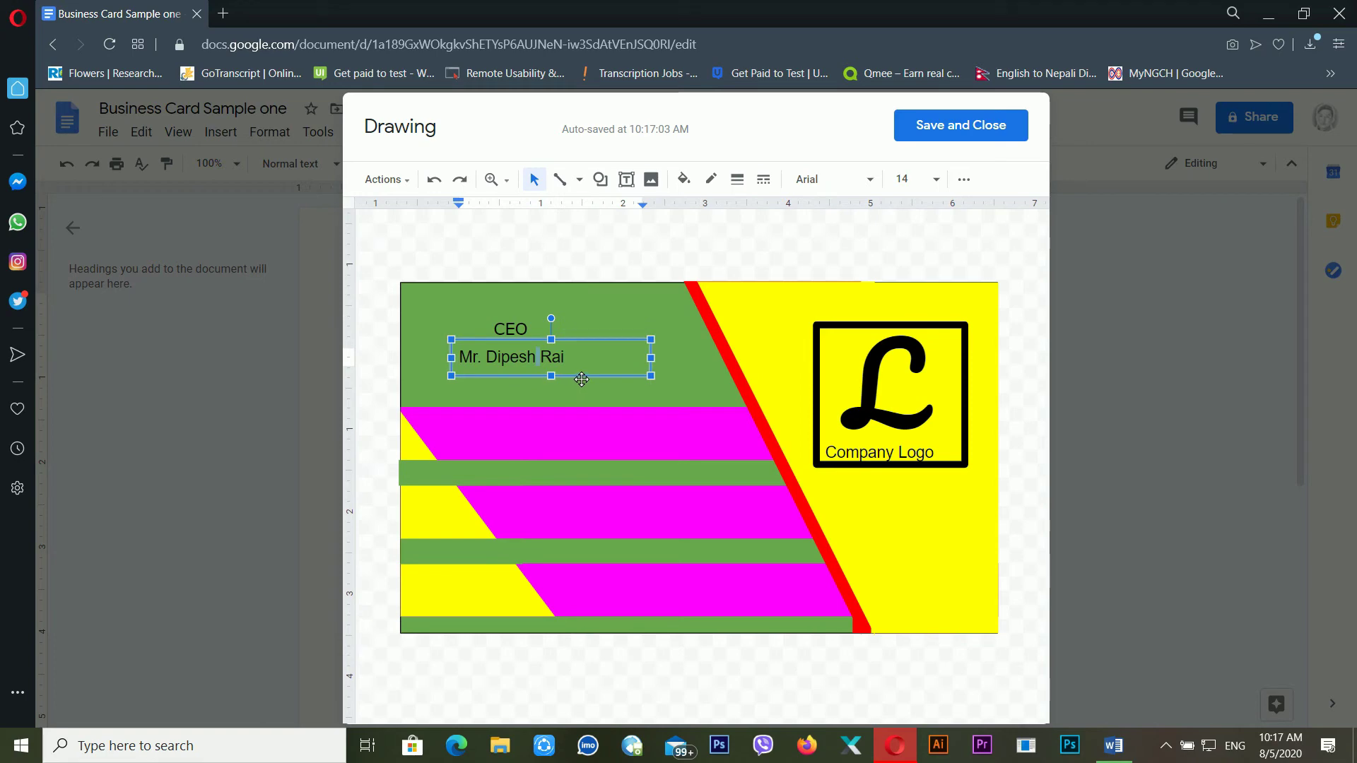
pyautogui.keyDown('ctrl'); pyautogui.moveTo(574, 384); pyautogui.dragTo(580, 442); pyautogui.keyUp('ctrl')
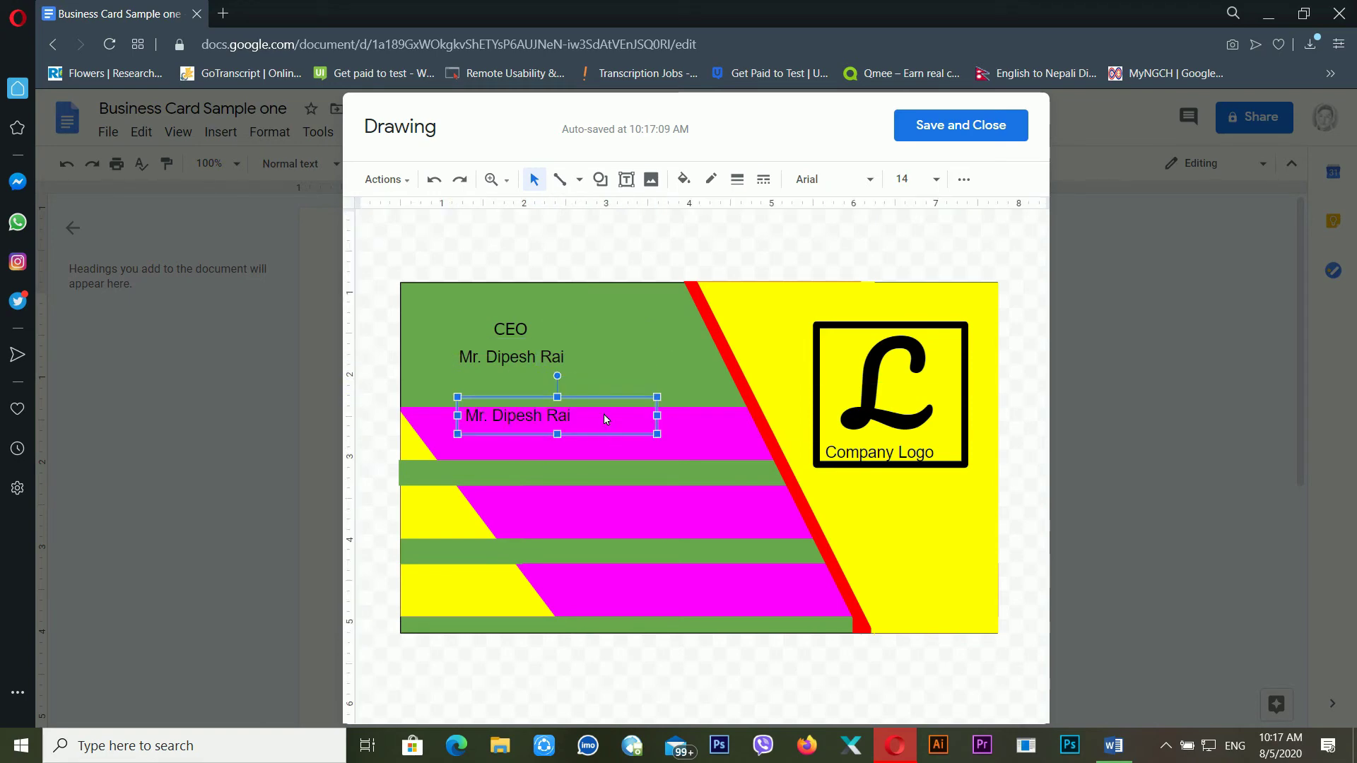
# Replace the copied name with the phone number, lower it in the band, and copy it downward
pyautogui.hotkey('ctrl', 'a')
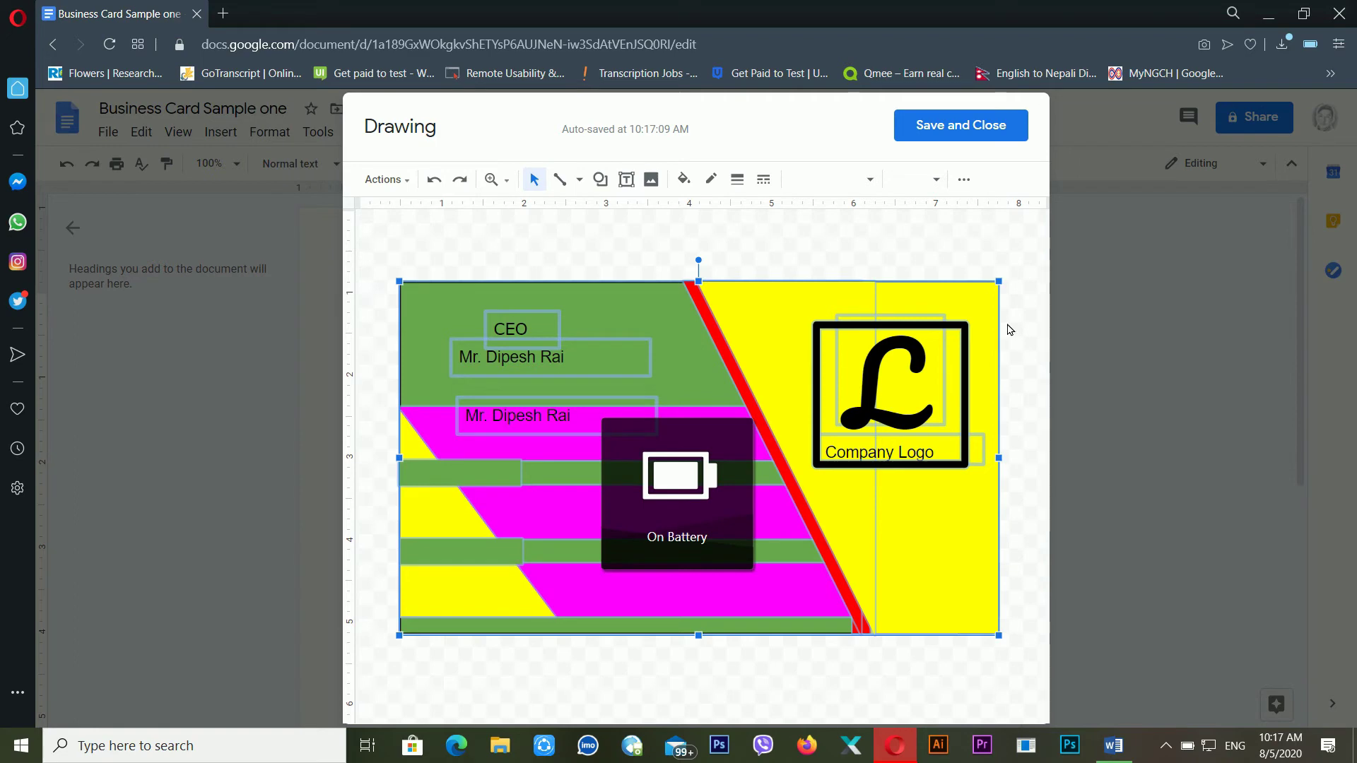
pyautogui.press('Escape')
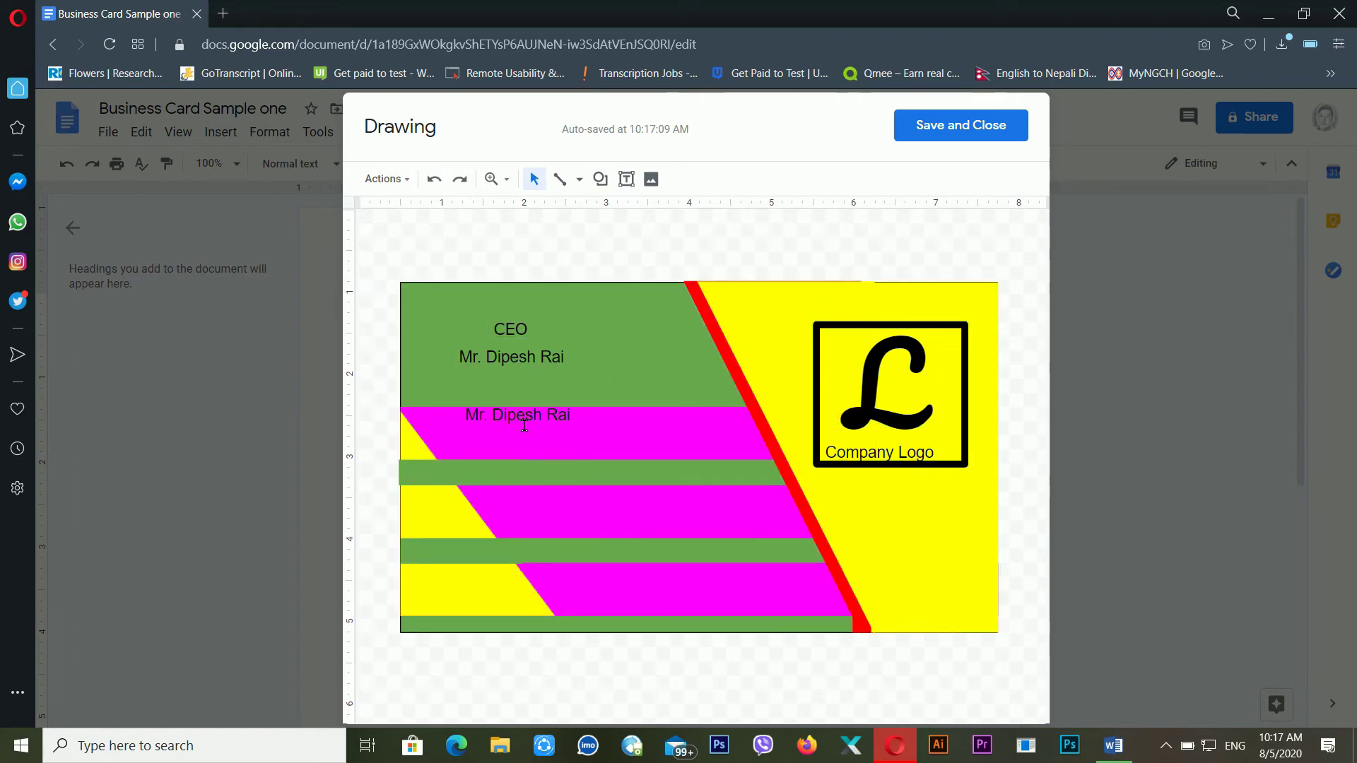
pyautogui.tripleClick(524, 424)
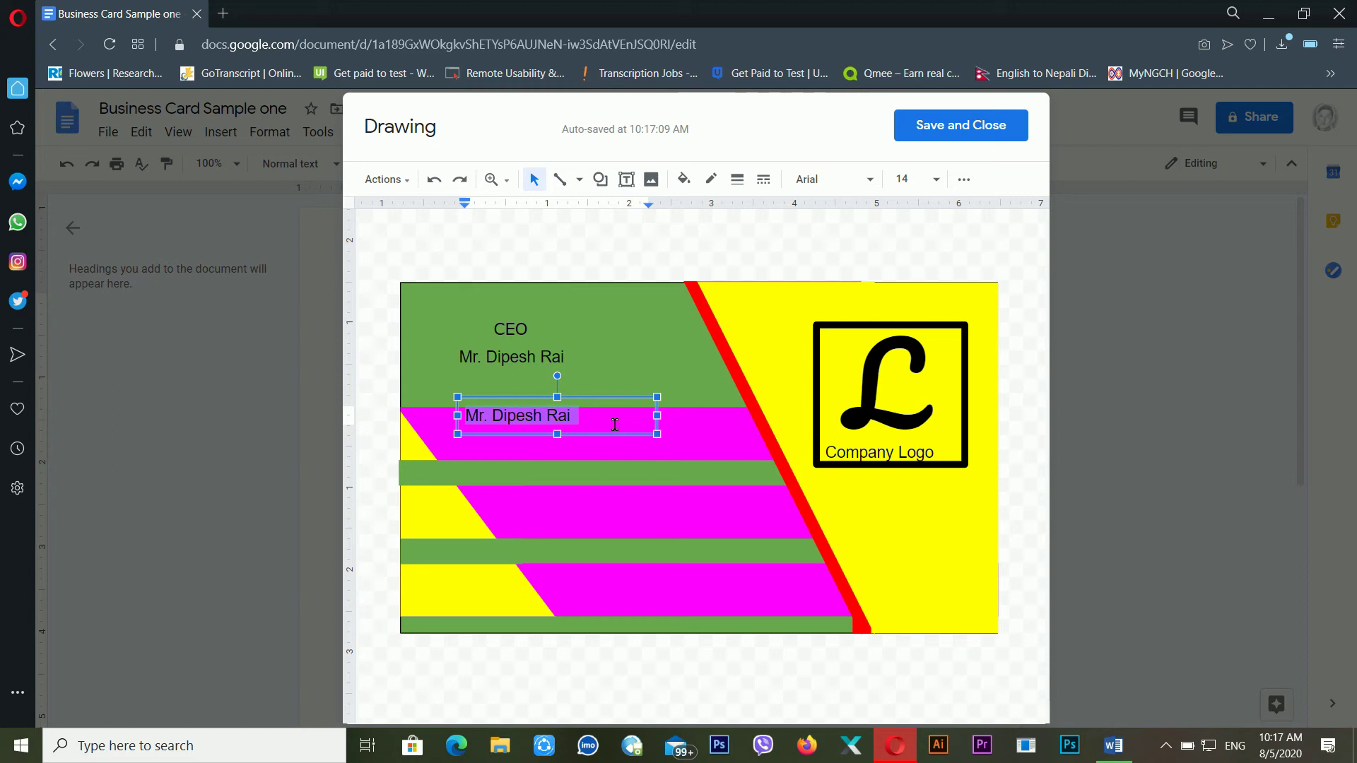
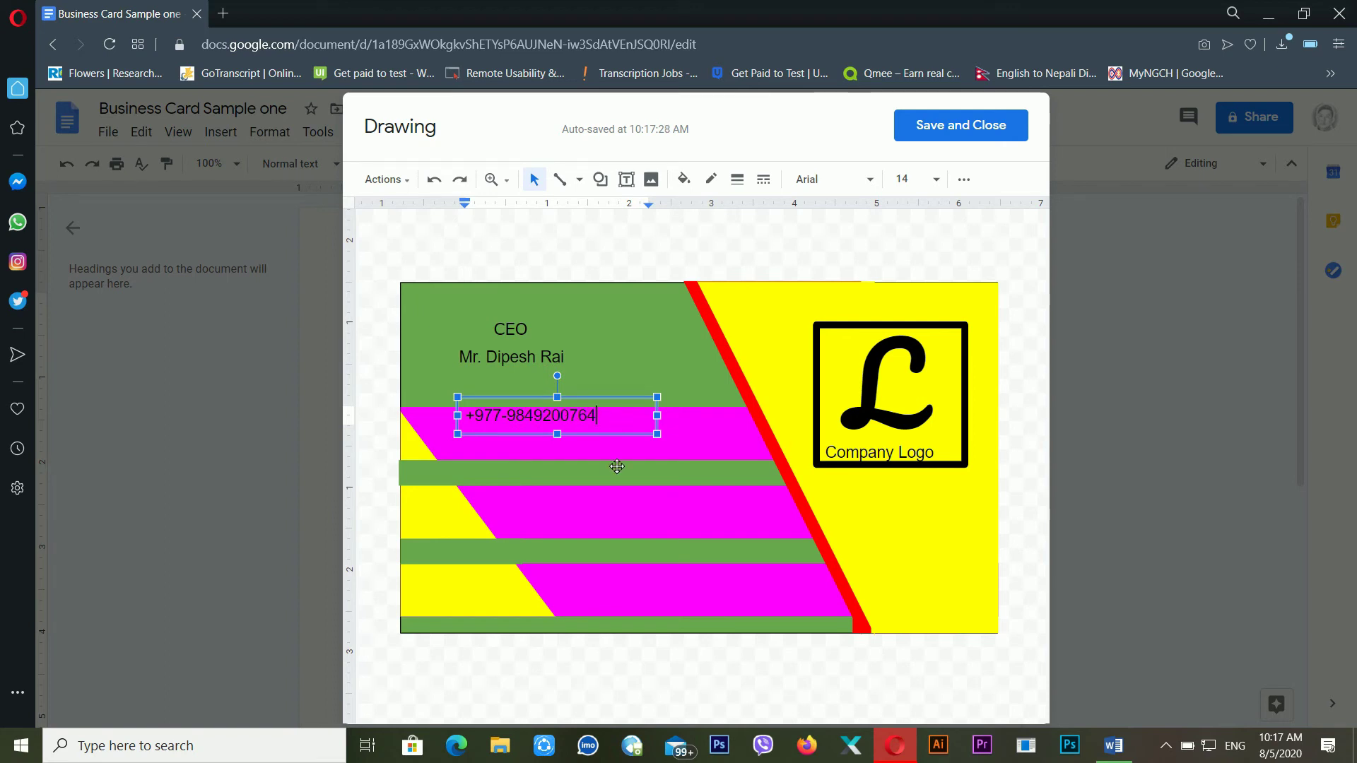
pyautogui.moveTo(621, 441); pyautogui.dragTo(623, 454)
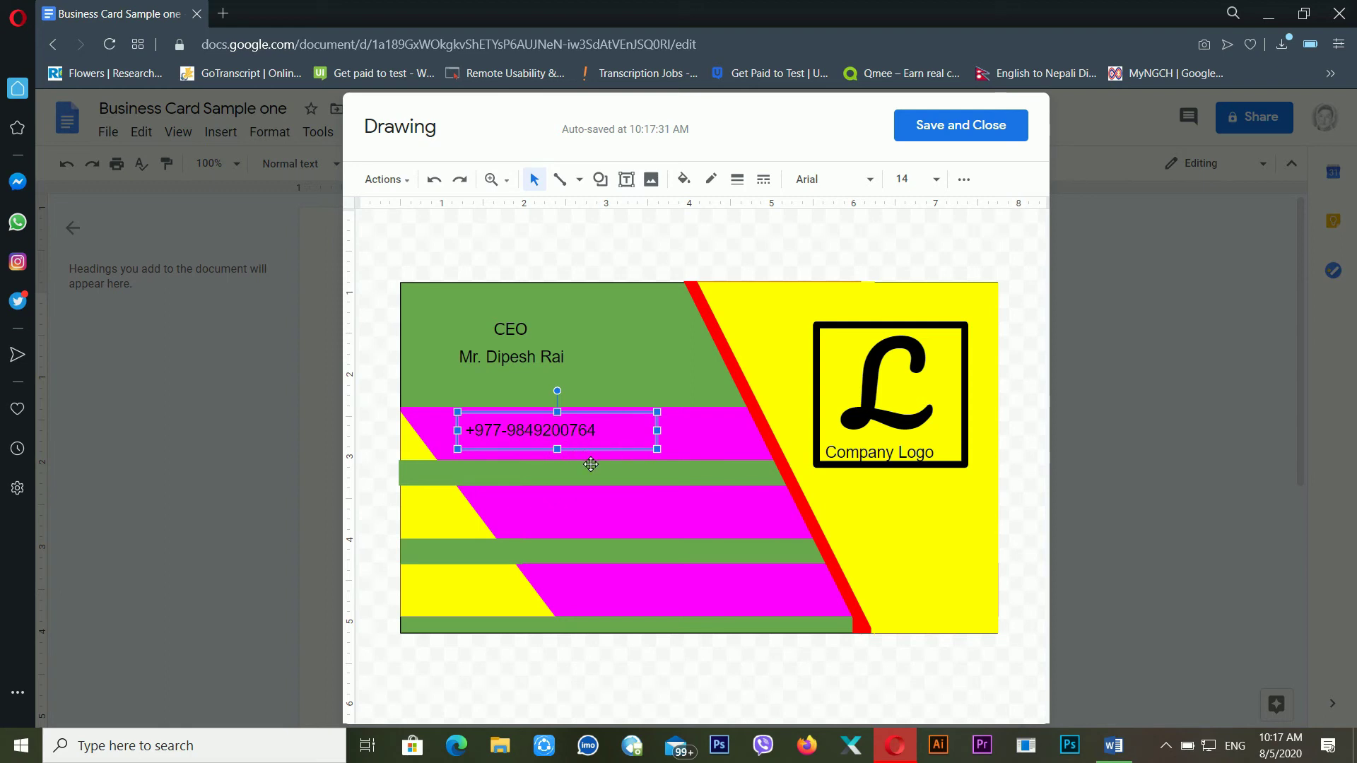
pyautogui.moveTo(589, 458); pyautogui.dragTo(645, 531)
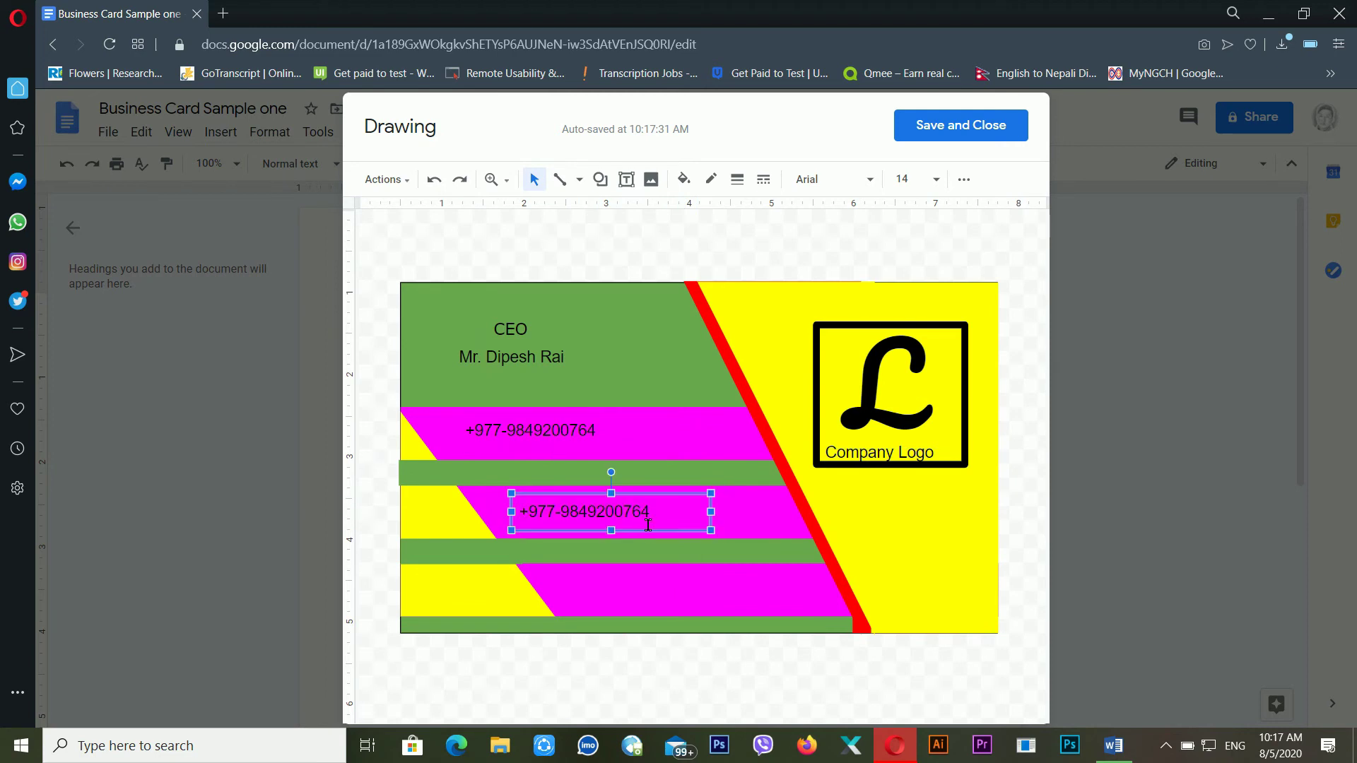
# Replace the copied phone text with the e-mail address and copy the box to the bottom band
pyautogui.click(648, 522)
pyautogui.hotkey('ctrl', 'a')
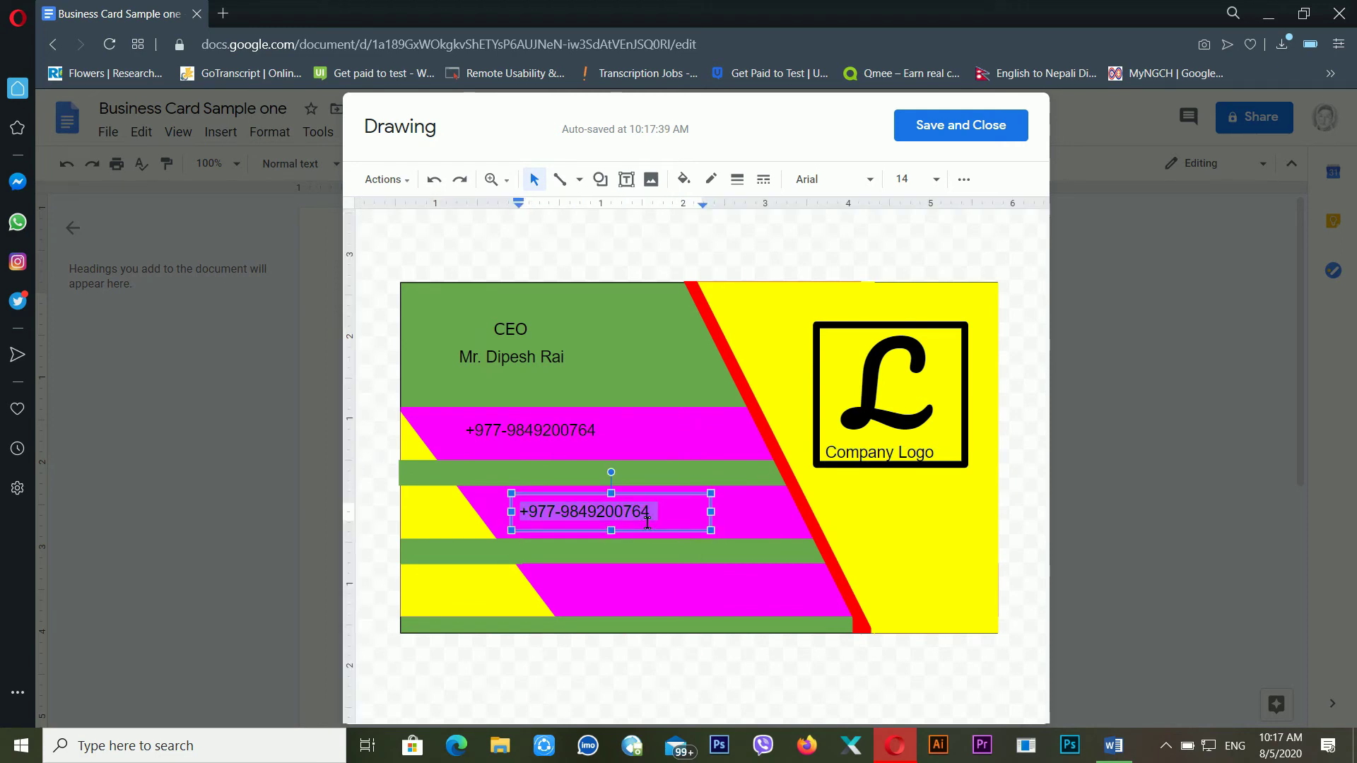
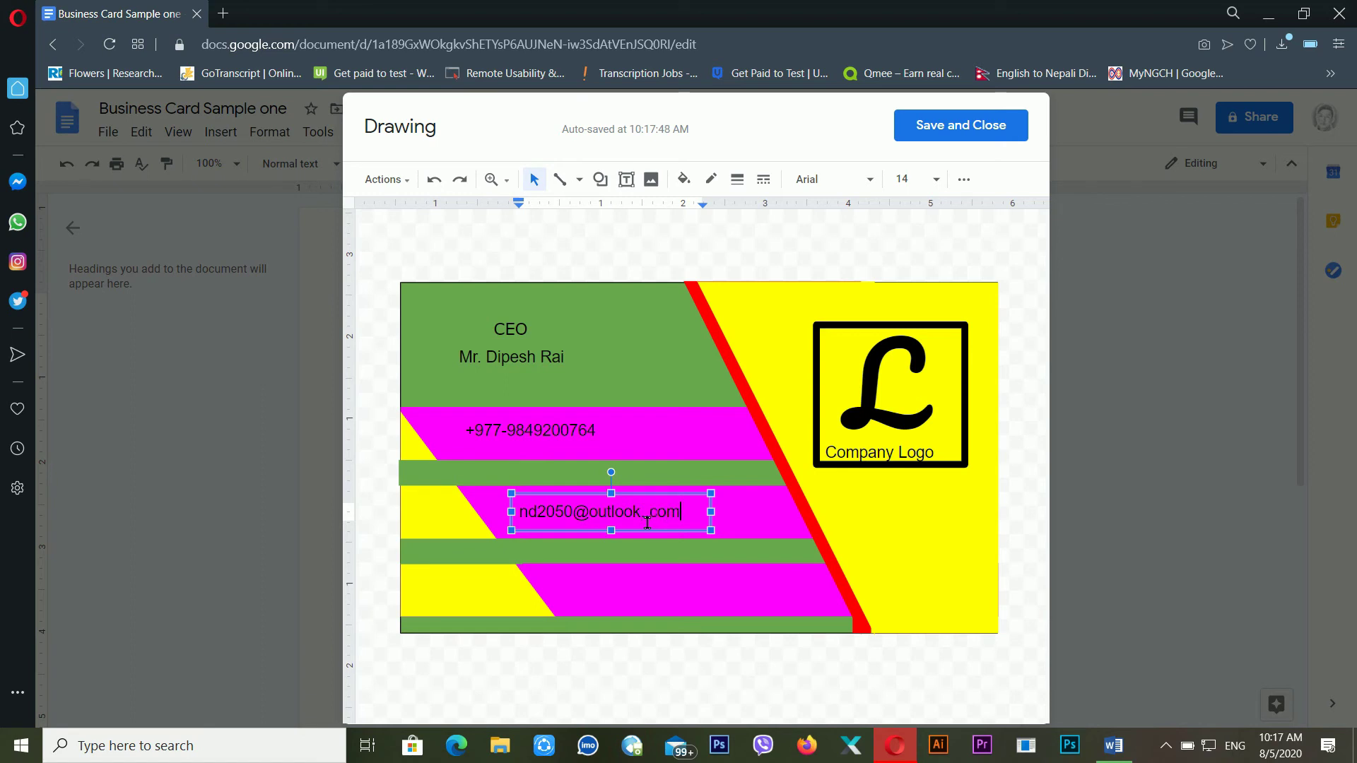
pyautogui.moveTo(632, 532); pyautogui.dragTo(691, 630)
# Replace the bottom copy's text with the website address
pyautogui.doubleClick(687, 605)
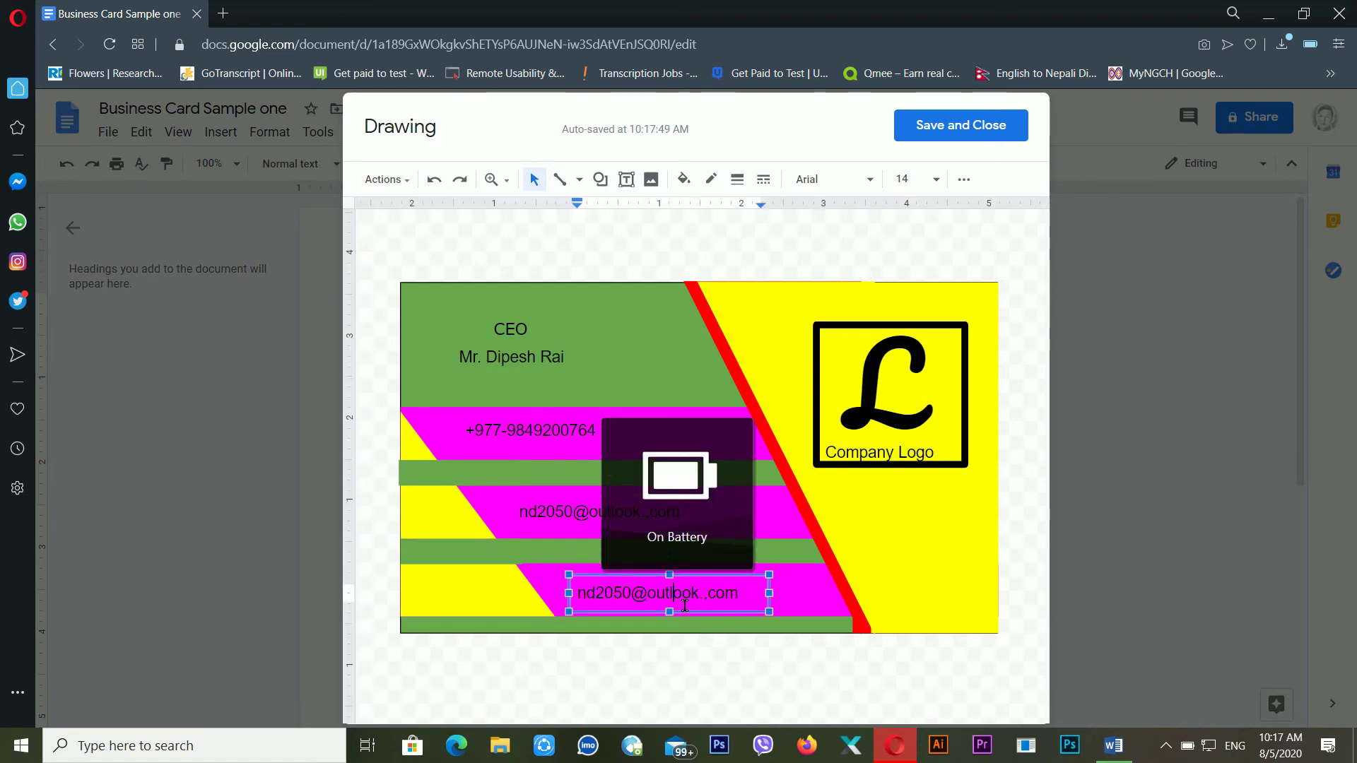
pyautogui.hotkey('ctrl', 'a')
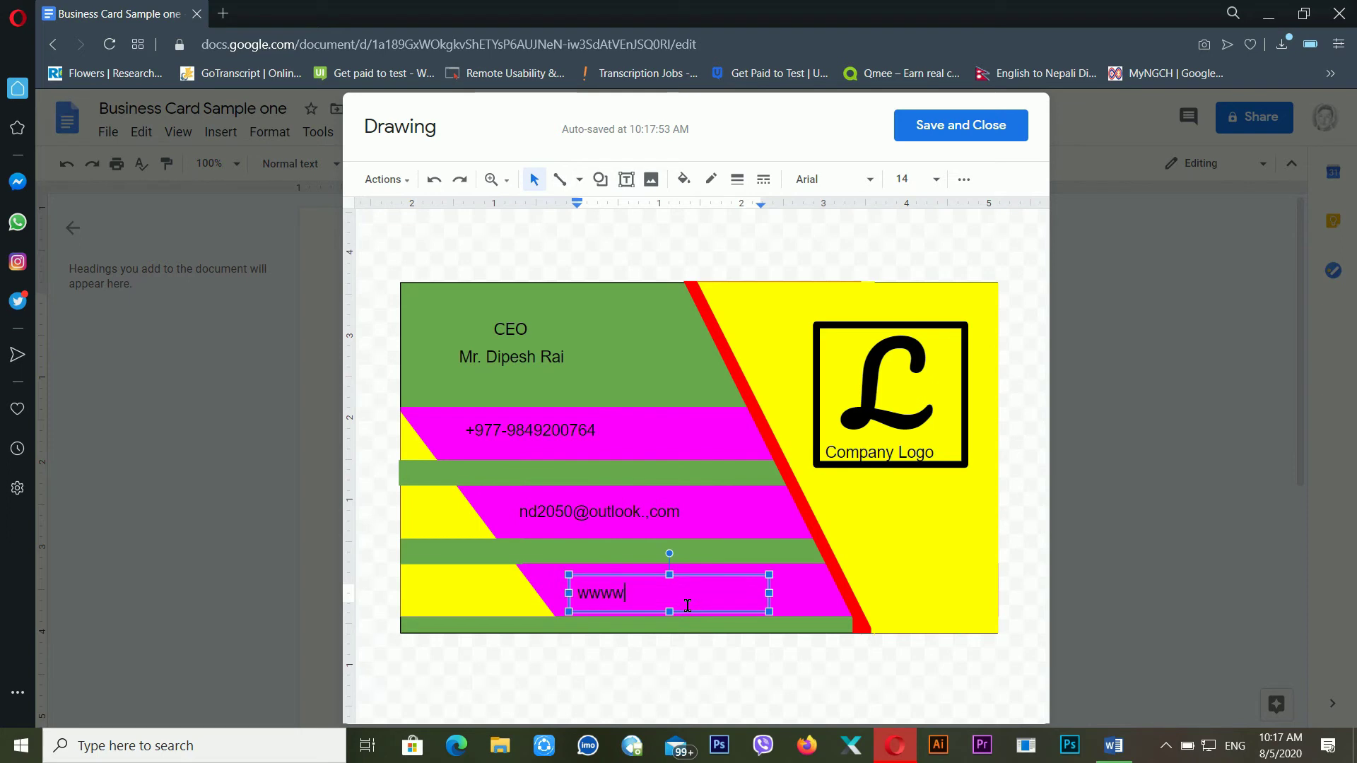
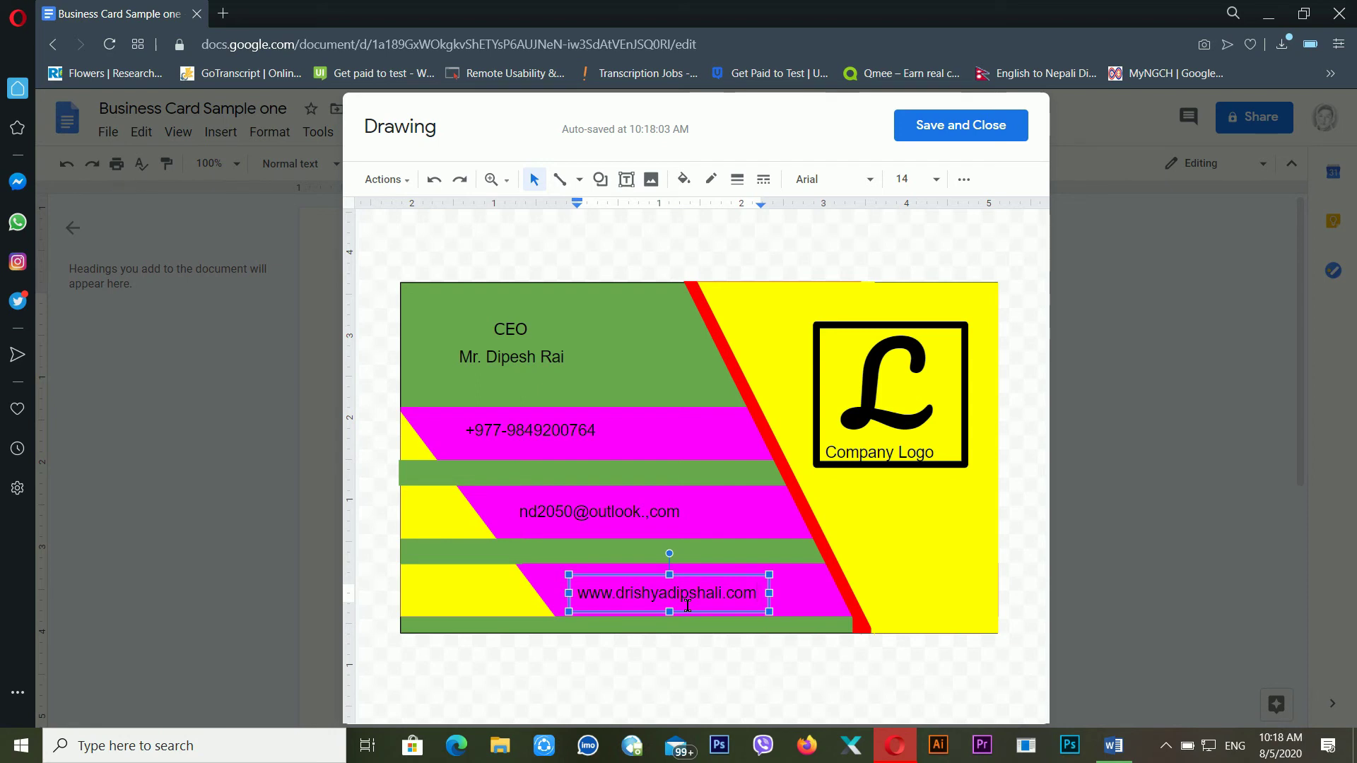
pyautogui.hotkey('ctrl', 'a')
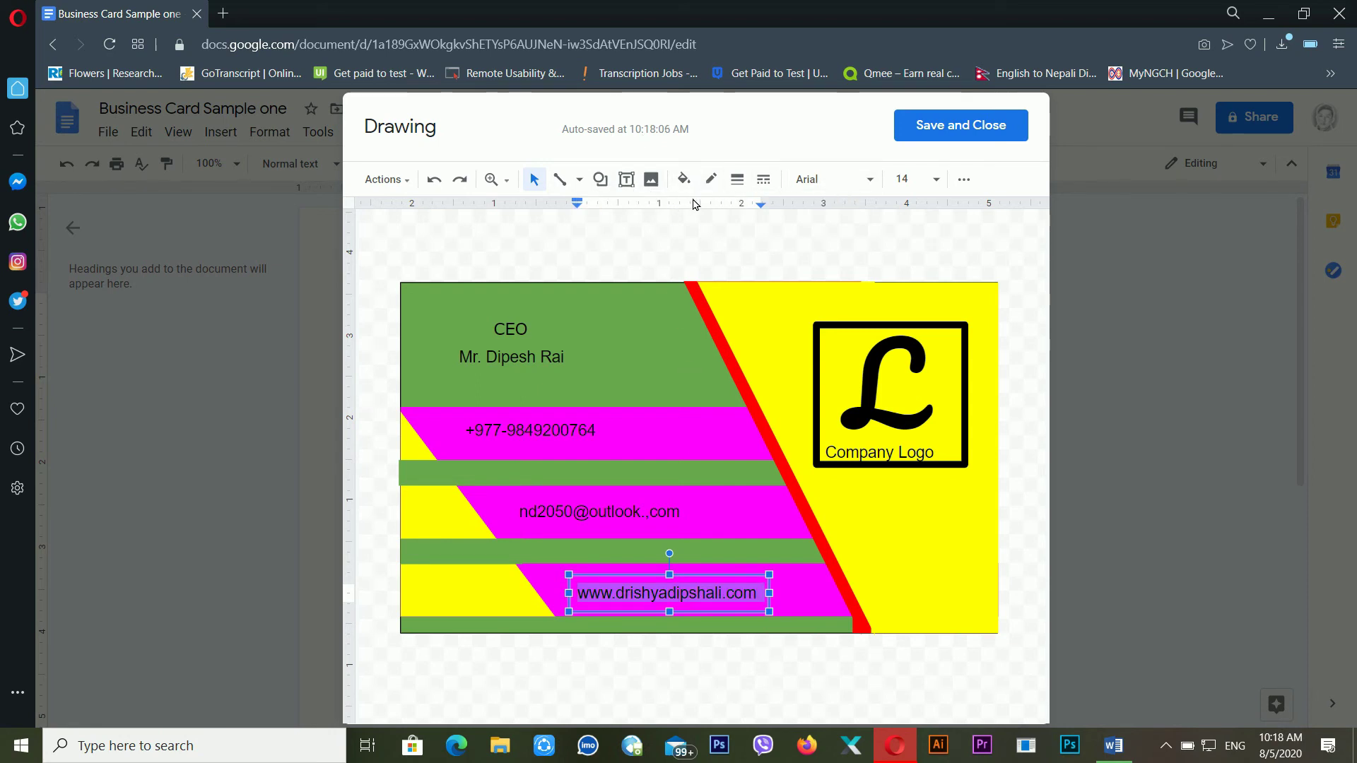
# Make the website text bold yellow on a transparent fill and widen its box to one line
pyautogui.click(702, 185)
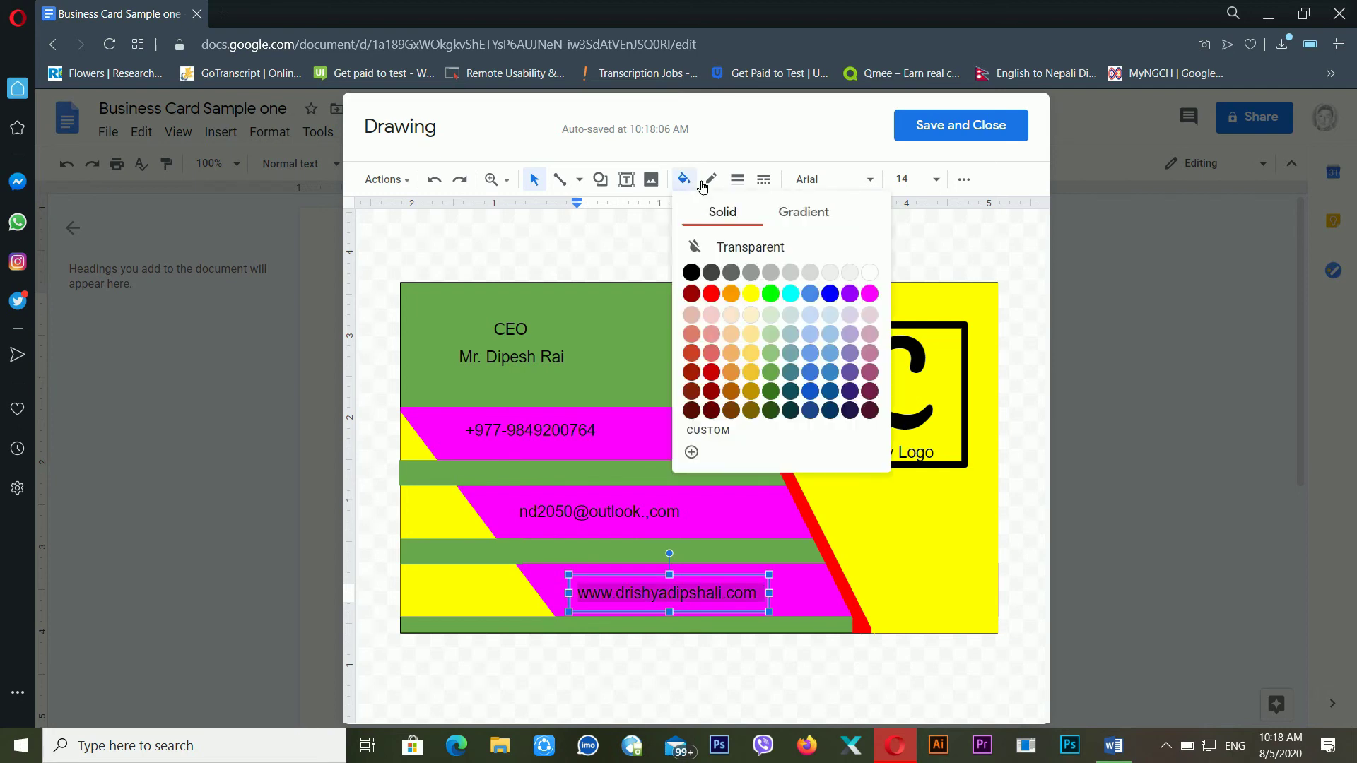
pyautogui.click(714, 293)
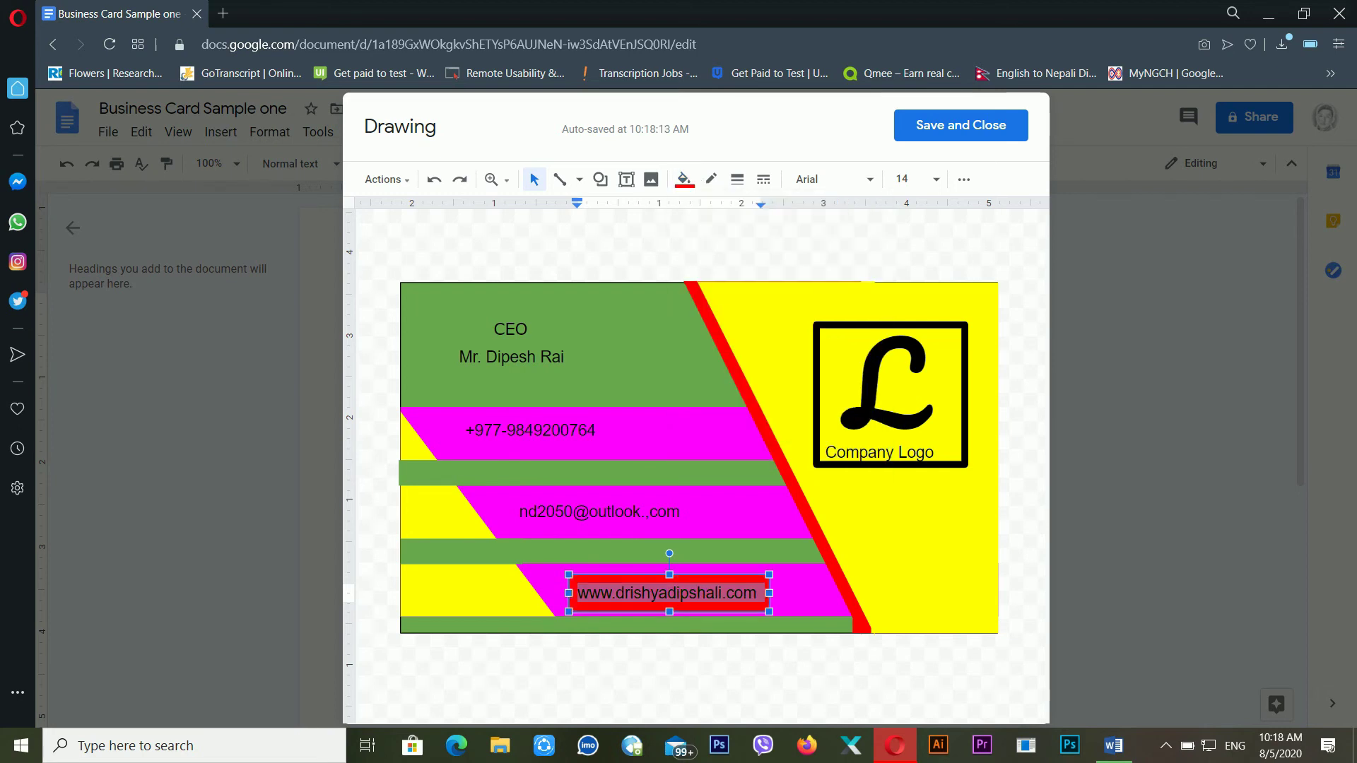
pyautogui.click(684, 178)
pyautogui.click(739, 249)
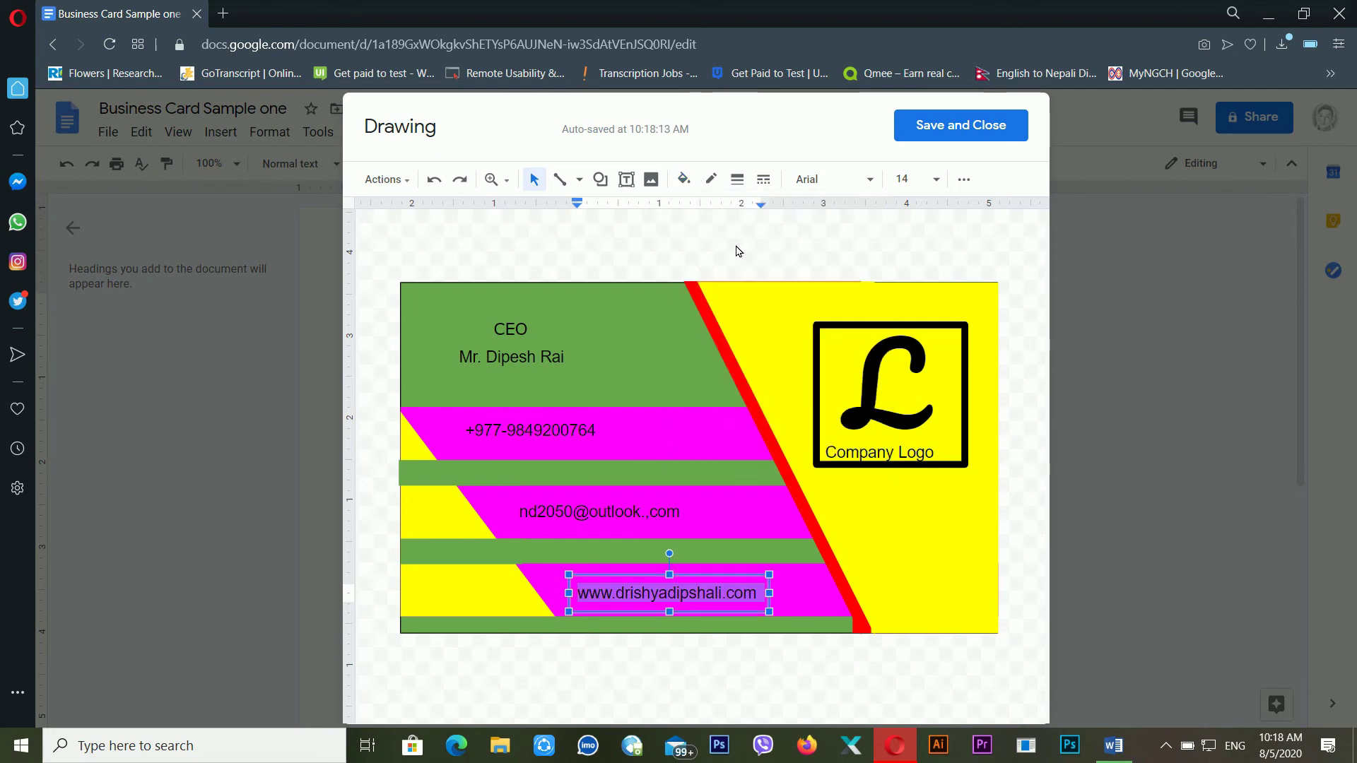
pyautogui.click(964, 178)
pyautogui.click(690, 212)
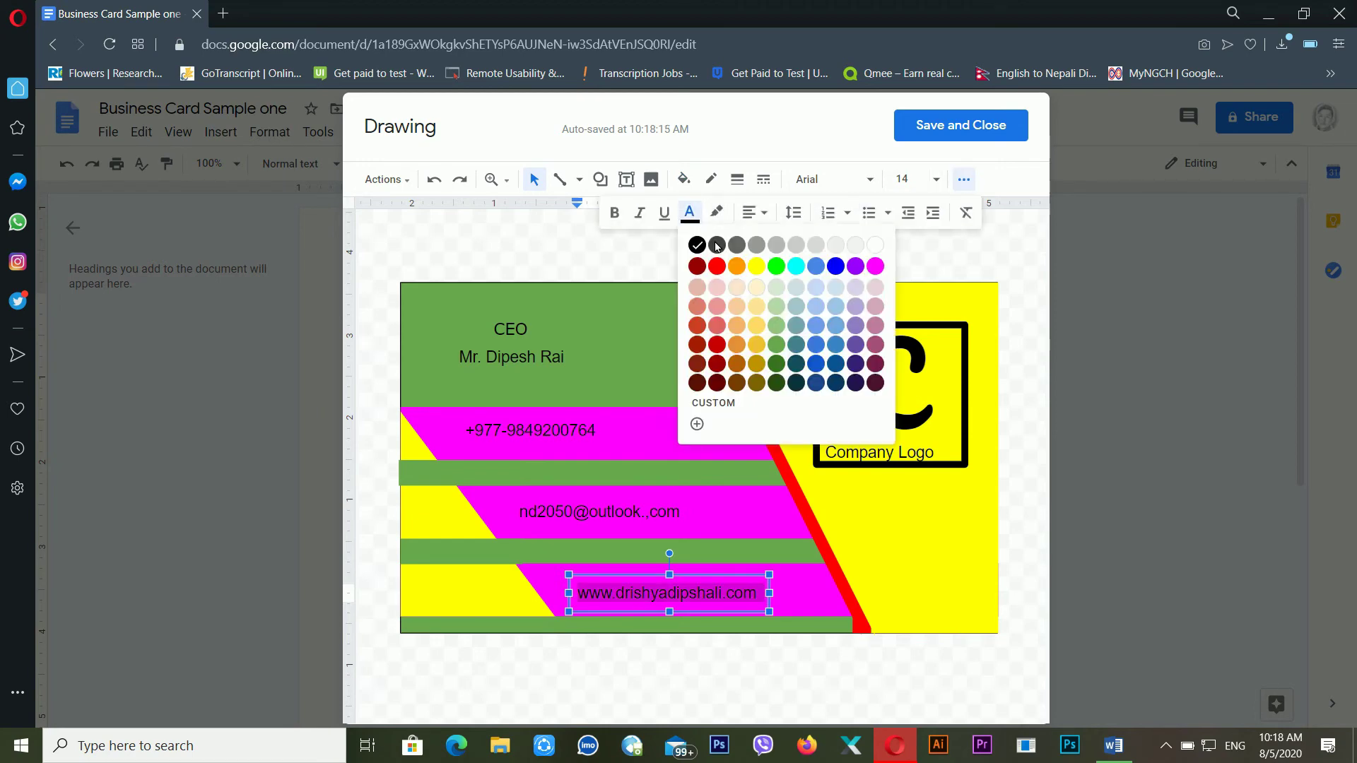
pyautogui.click(757, 266)
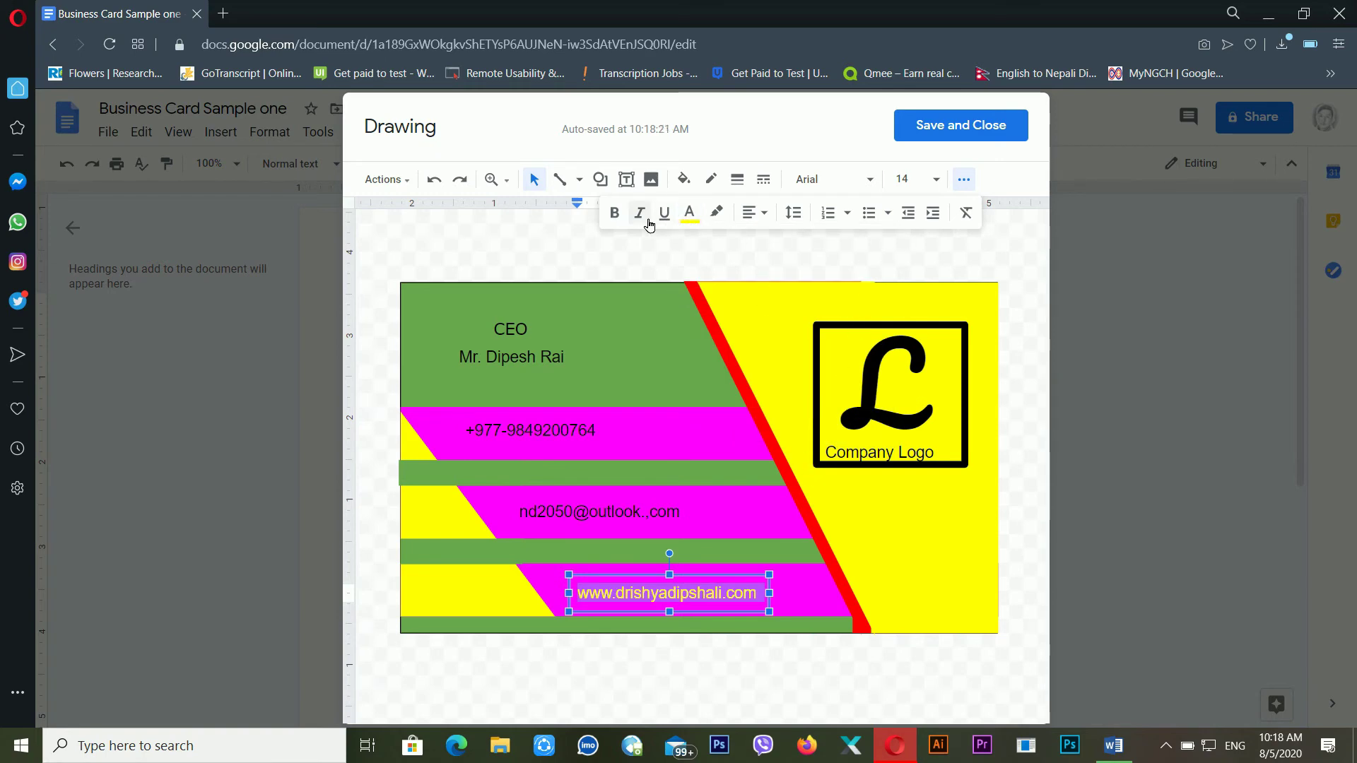
pyautogui.click(620, 215)
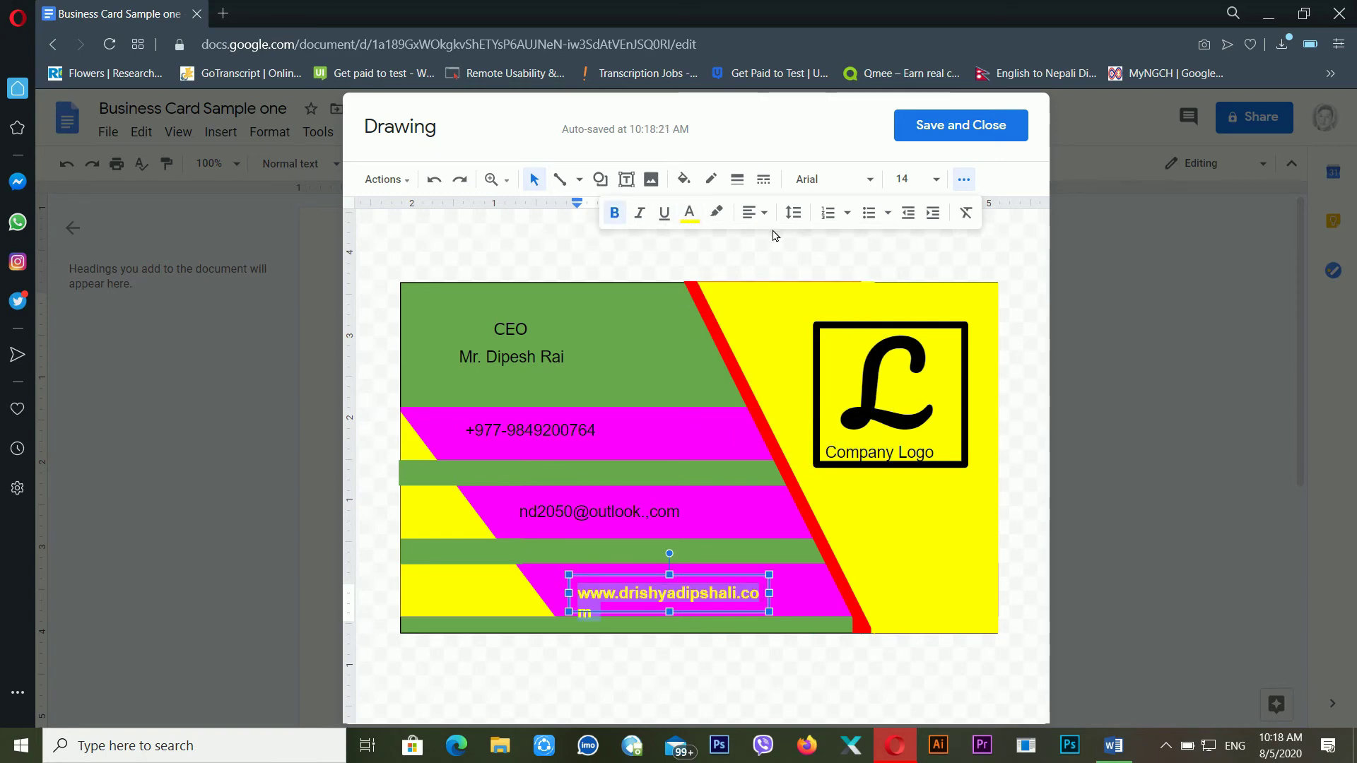
pyautogui.moveTo(780, 597); pyautogui.dragTo(798, 595)
# Set the website address in Comic Sans MS, after briefly trying Impact
pyautogui.click(751, 602)
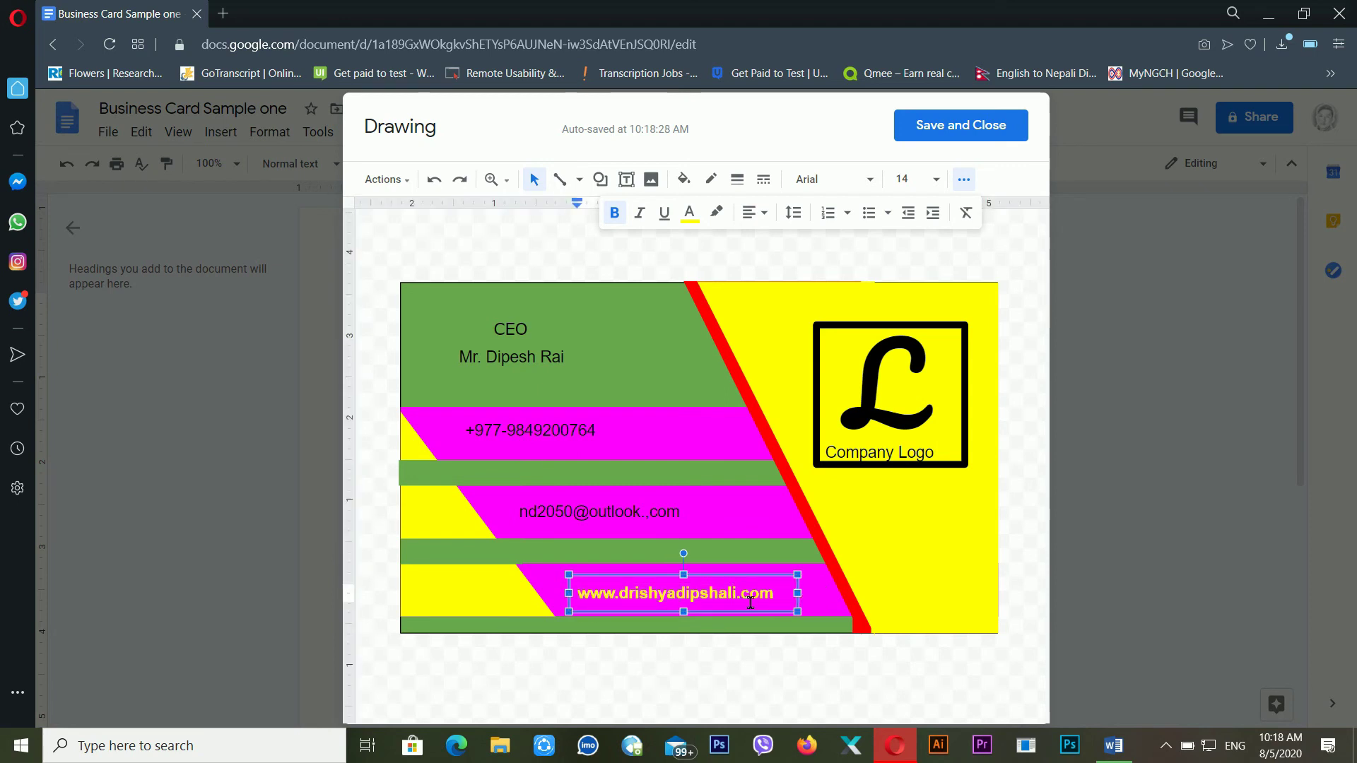
pyautogui.tripleClick(750, 602)
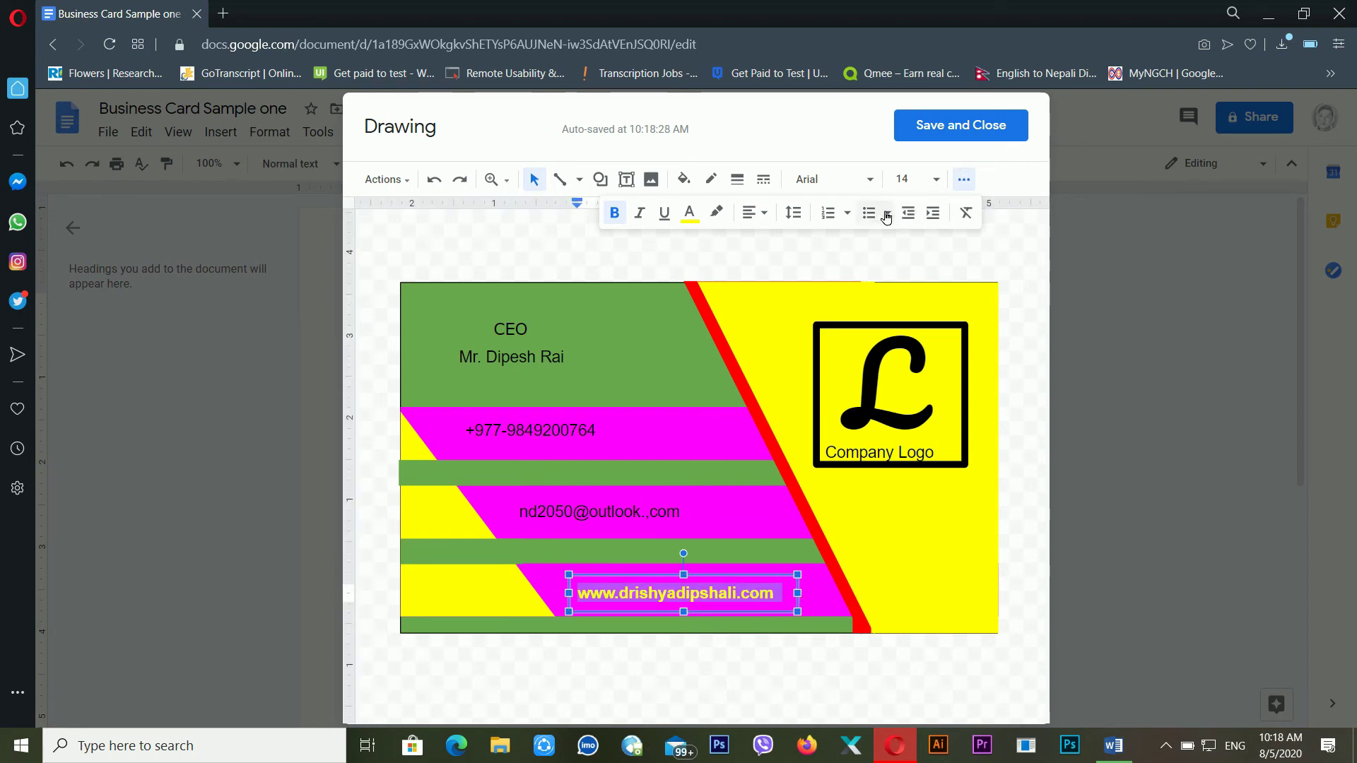
pyautogui.click(872, 182)
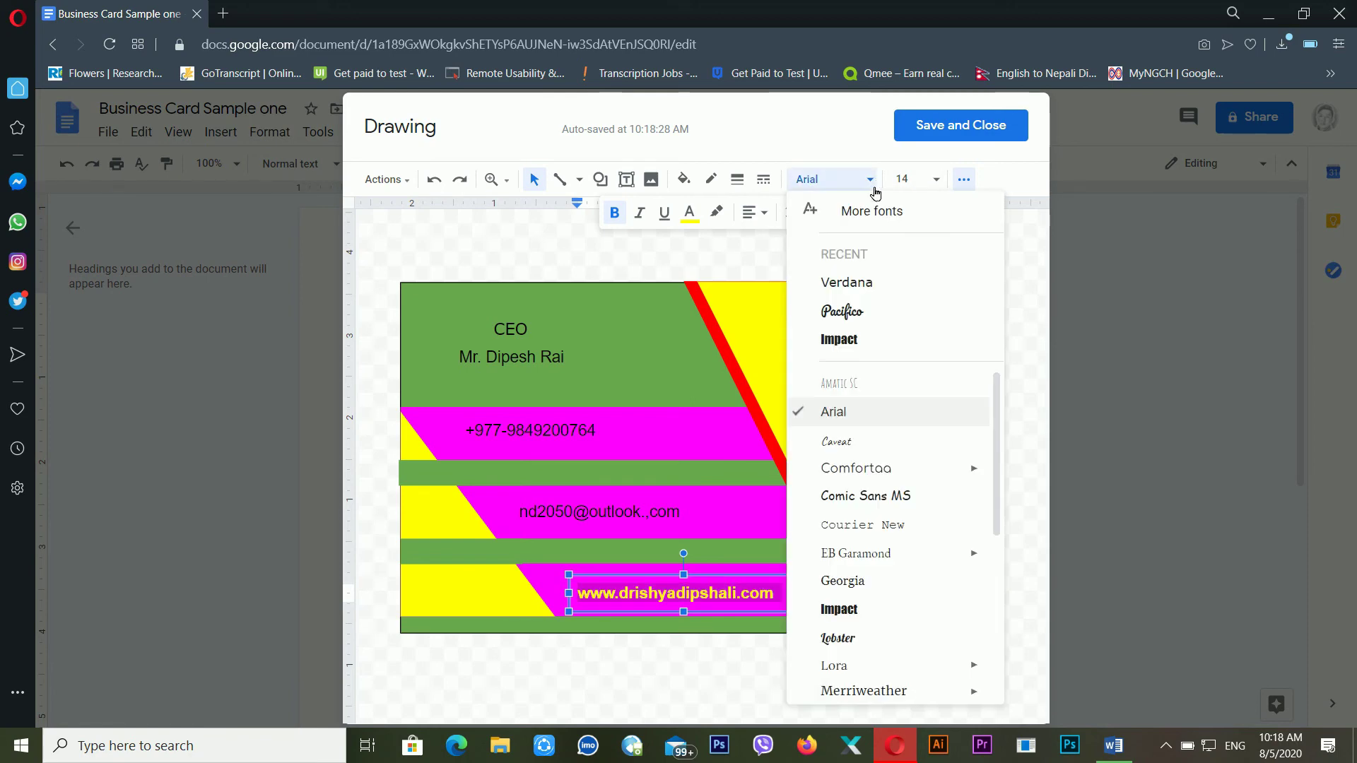
pyautogui.click(871, 339)
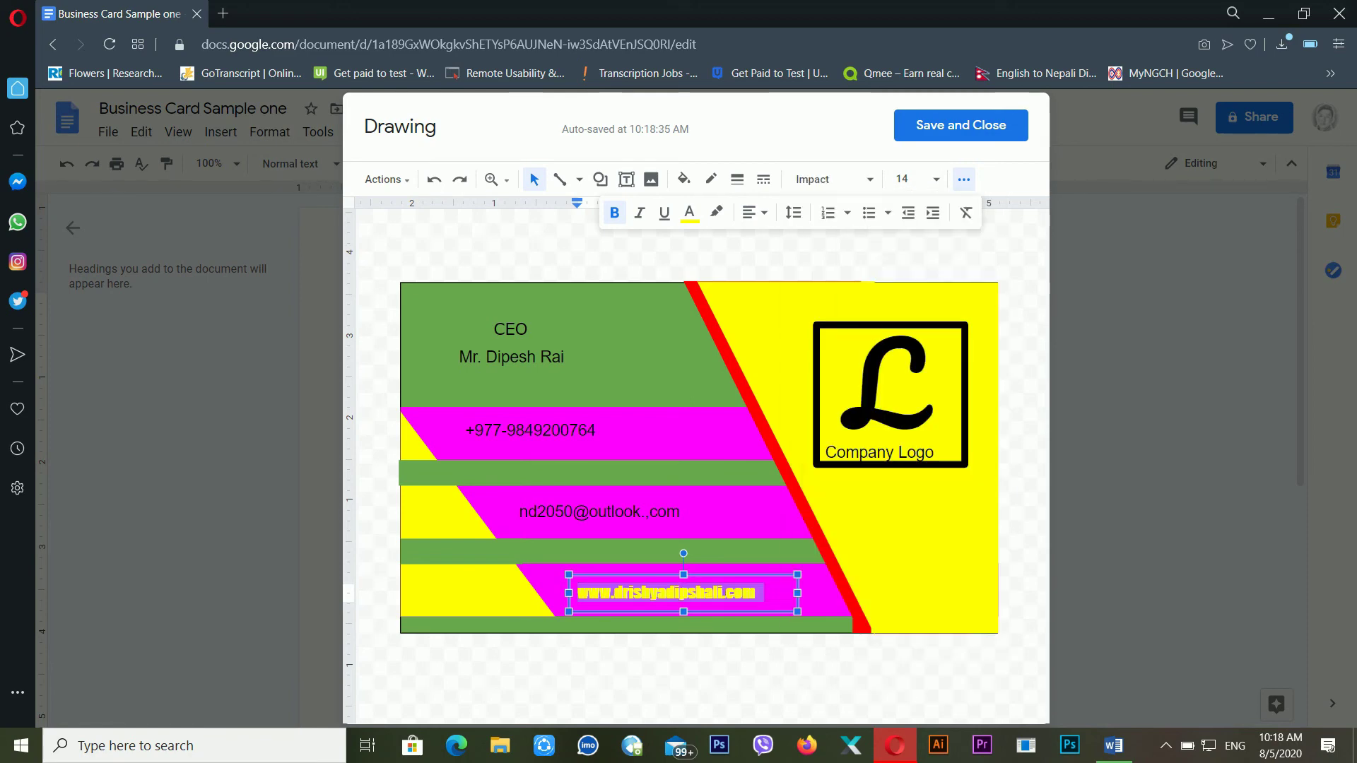
pyautogui.click(870, 181)
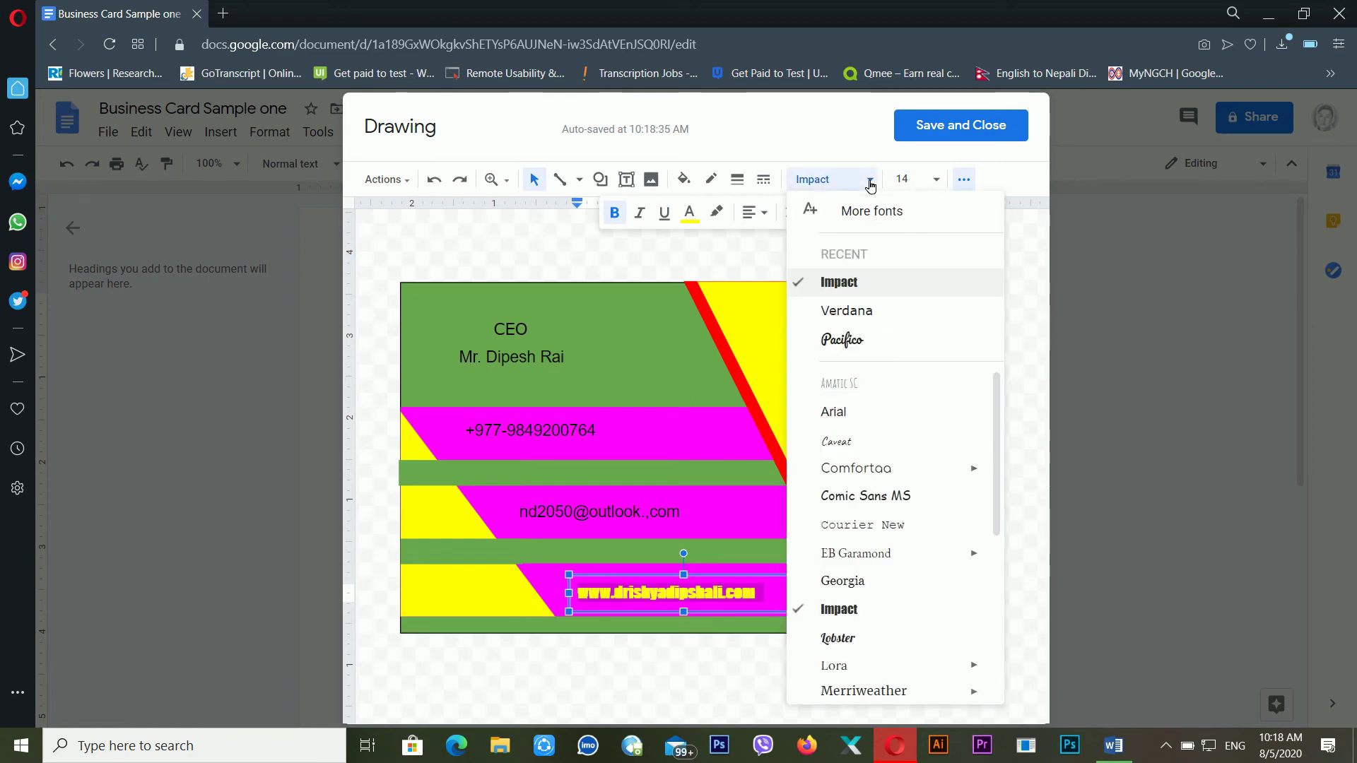
pyautogui.click(887, 495)
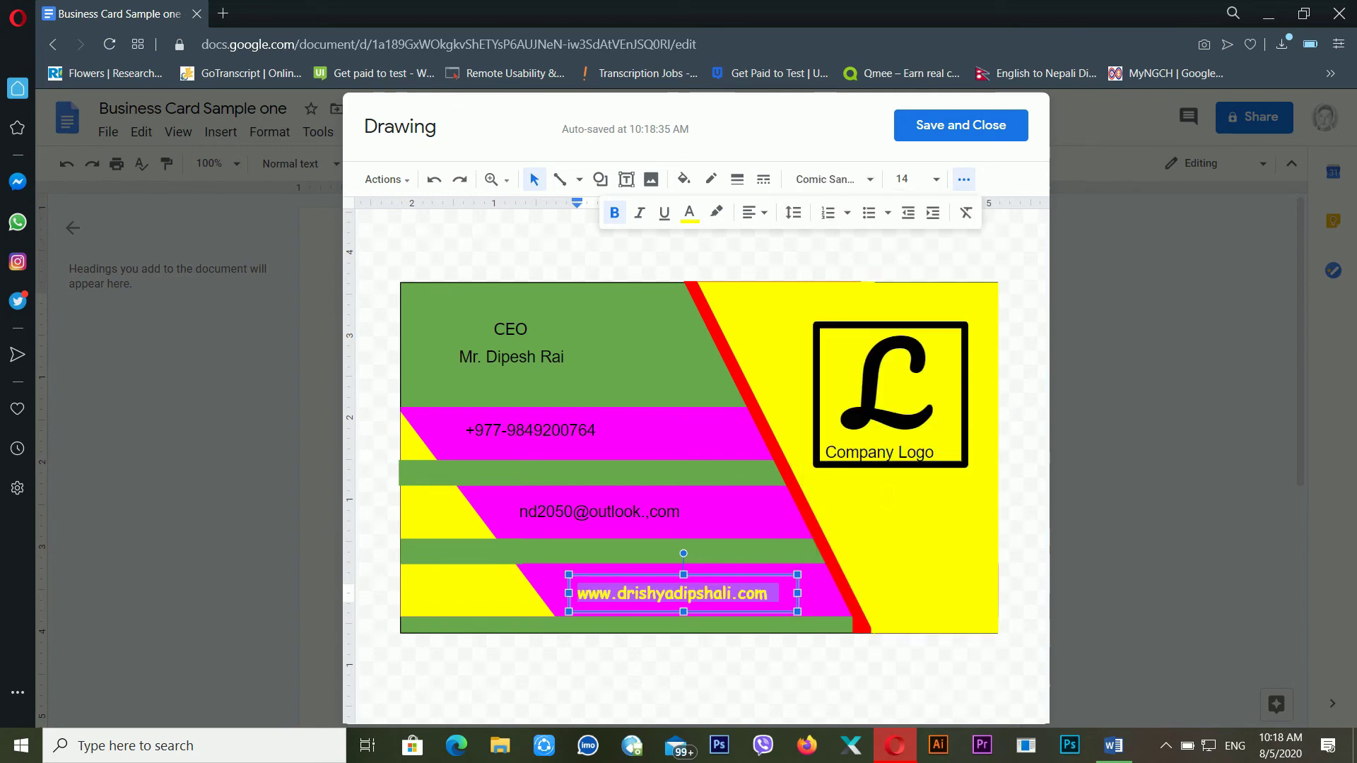
pyautogui.click(666, 530)
# Set the e-mail address in yellow Comic Sans MS to match the website line
pyautogui.moveTo(708, 528); pyautogui.dragTo(496, 524)
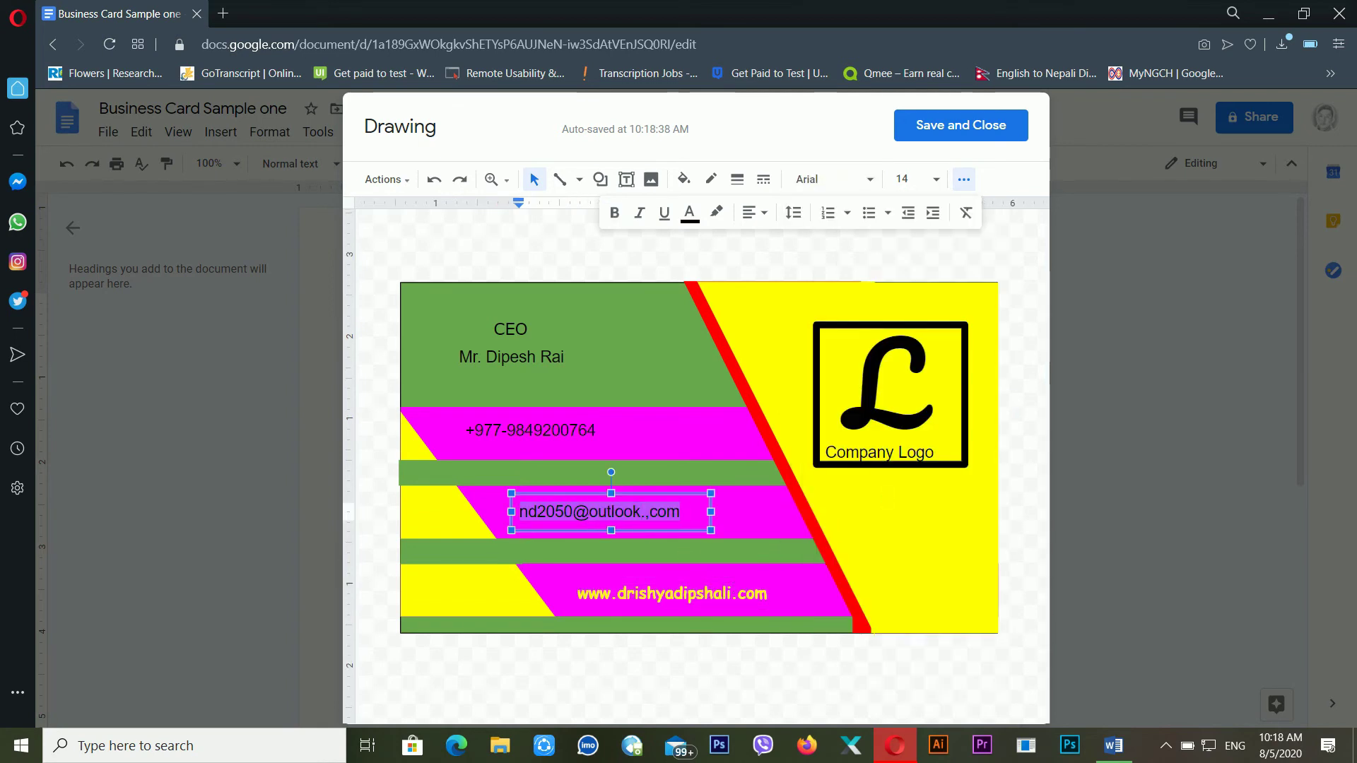
pyautogui.click(869, 180)
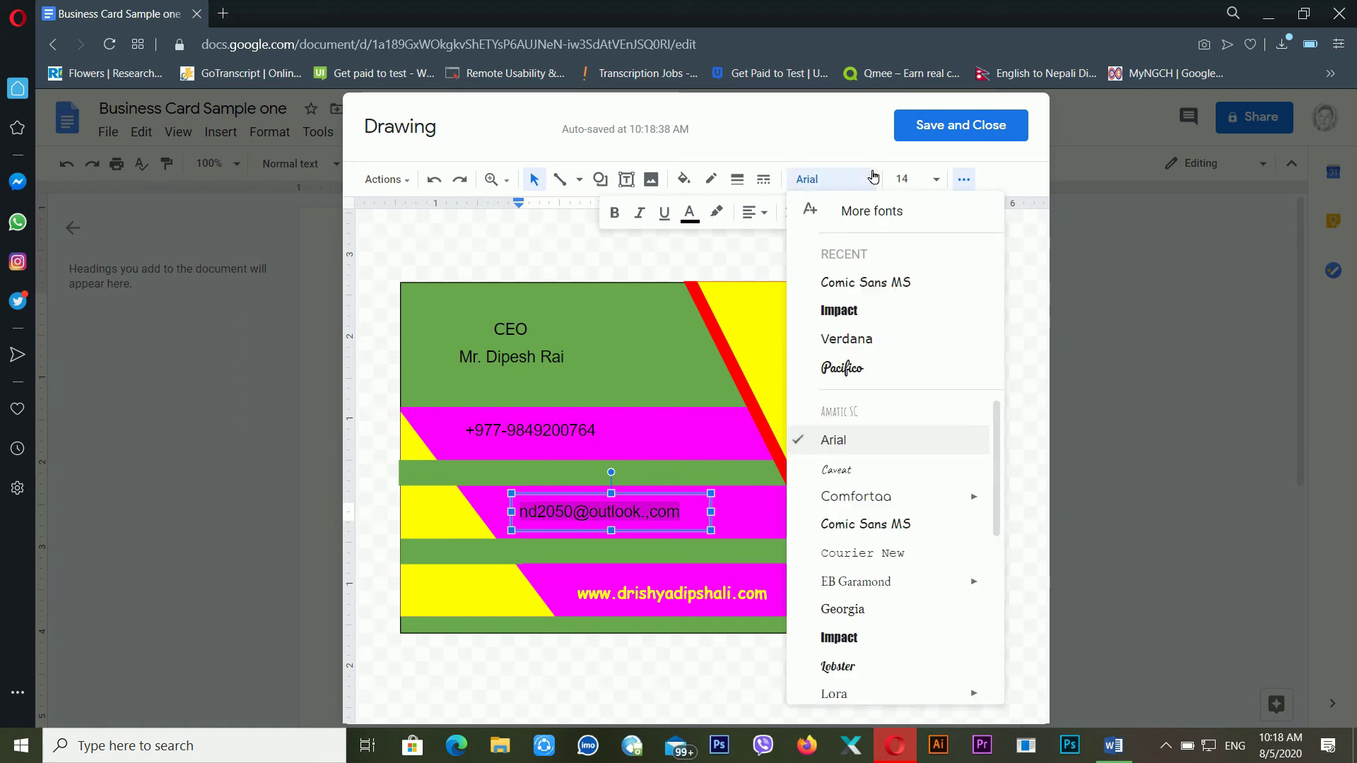
pyautogui.click(869, 284)
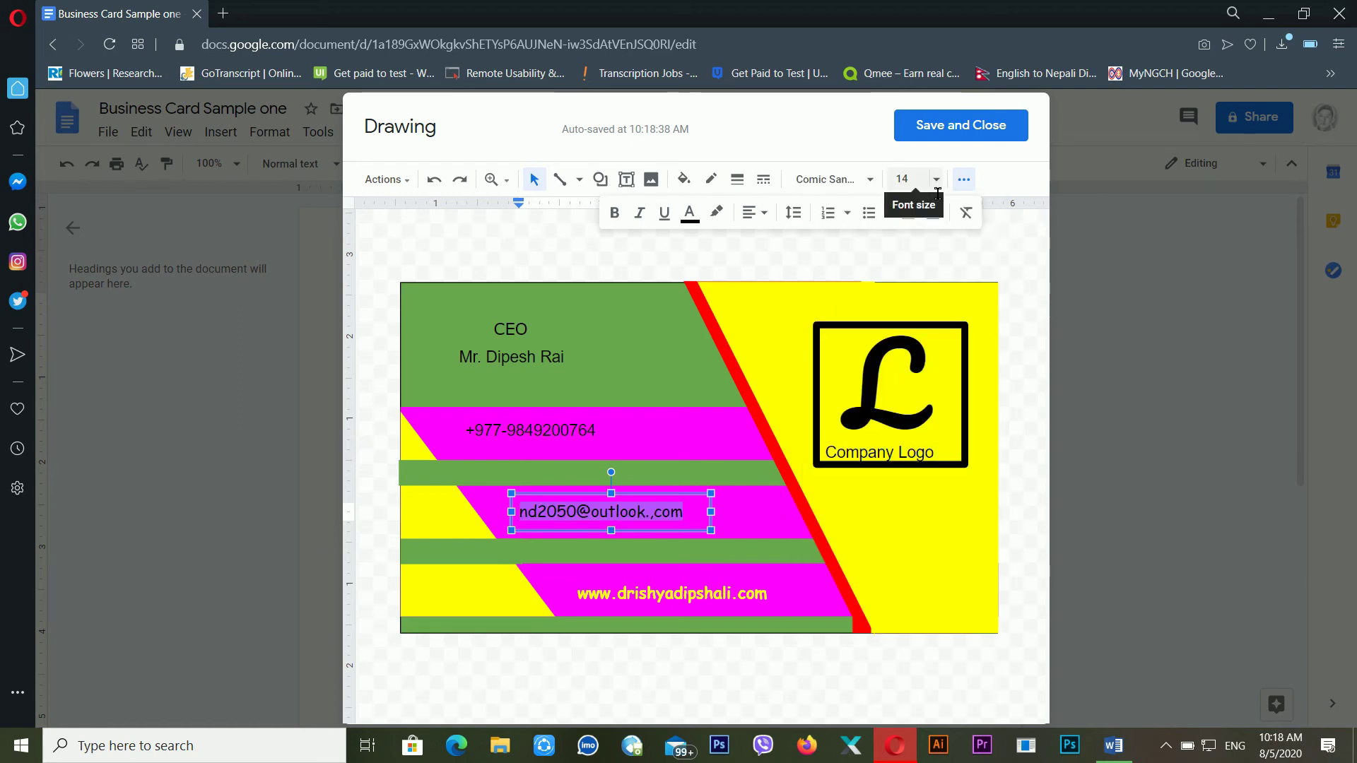
pyautogui.click(937, 182)
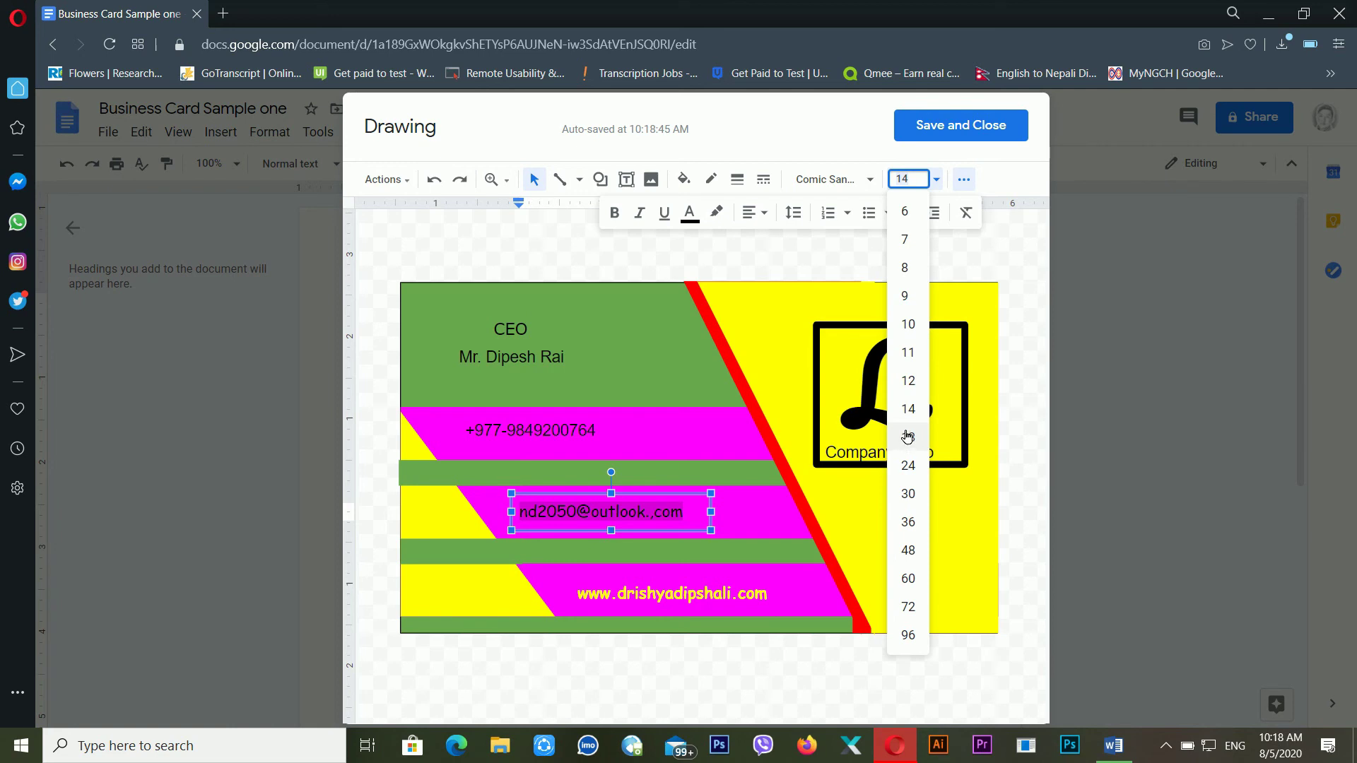
pyautogui.click(690, 212)
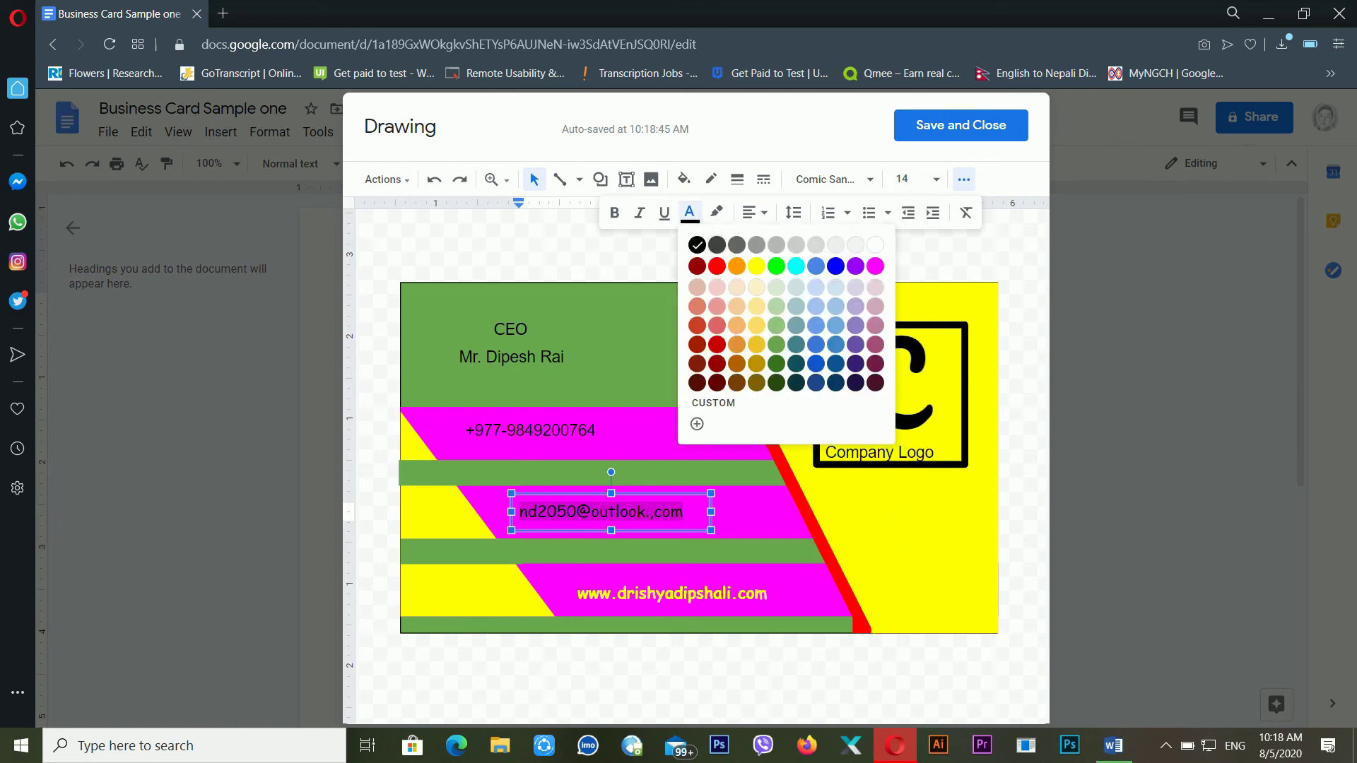
pyautogui.click(755, 268)
# Style the phone number as bold yellow Comic Sans MS, then select the word CEO
pyautogui.click(539, 441)
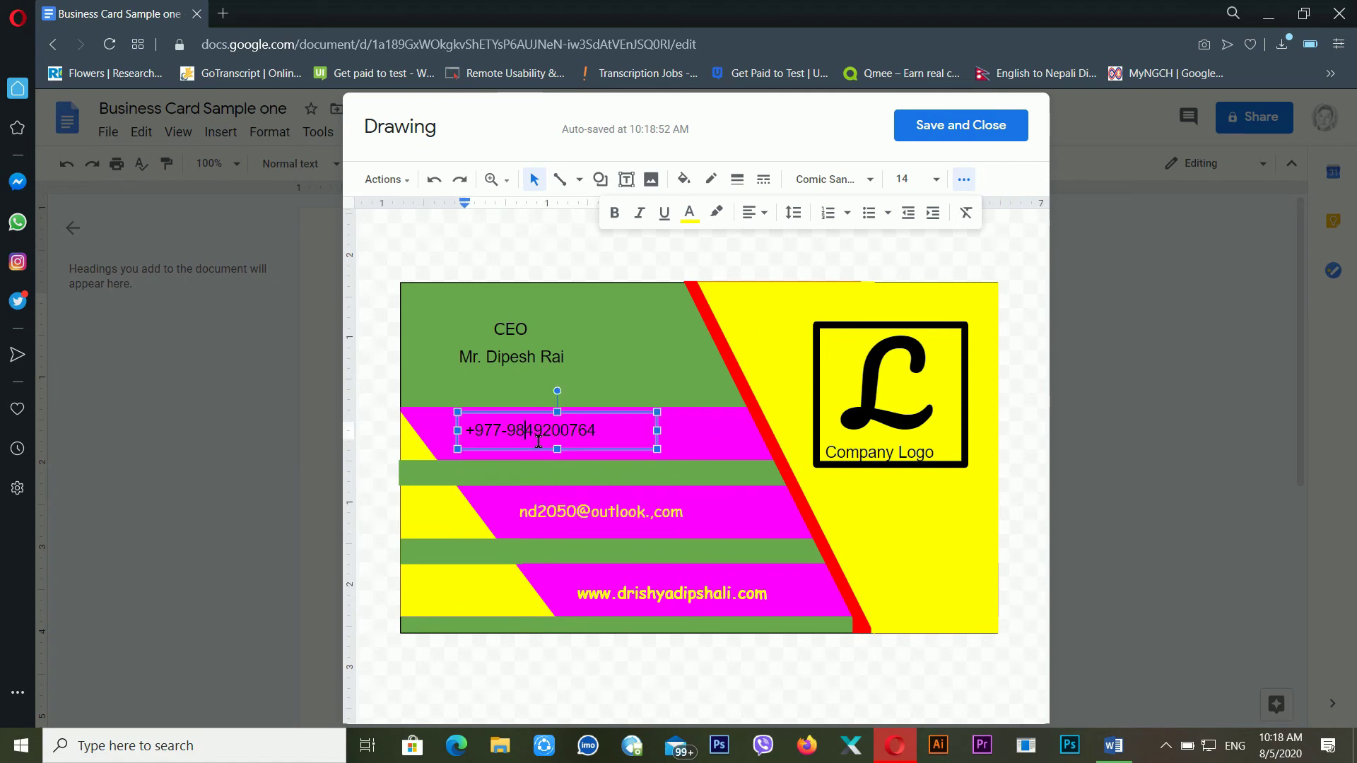
pyautogui.moveTo(634, 441); pyautogui.dragTo(419, 439)
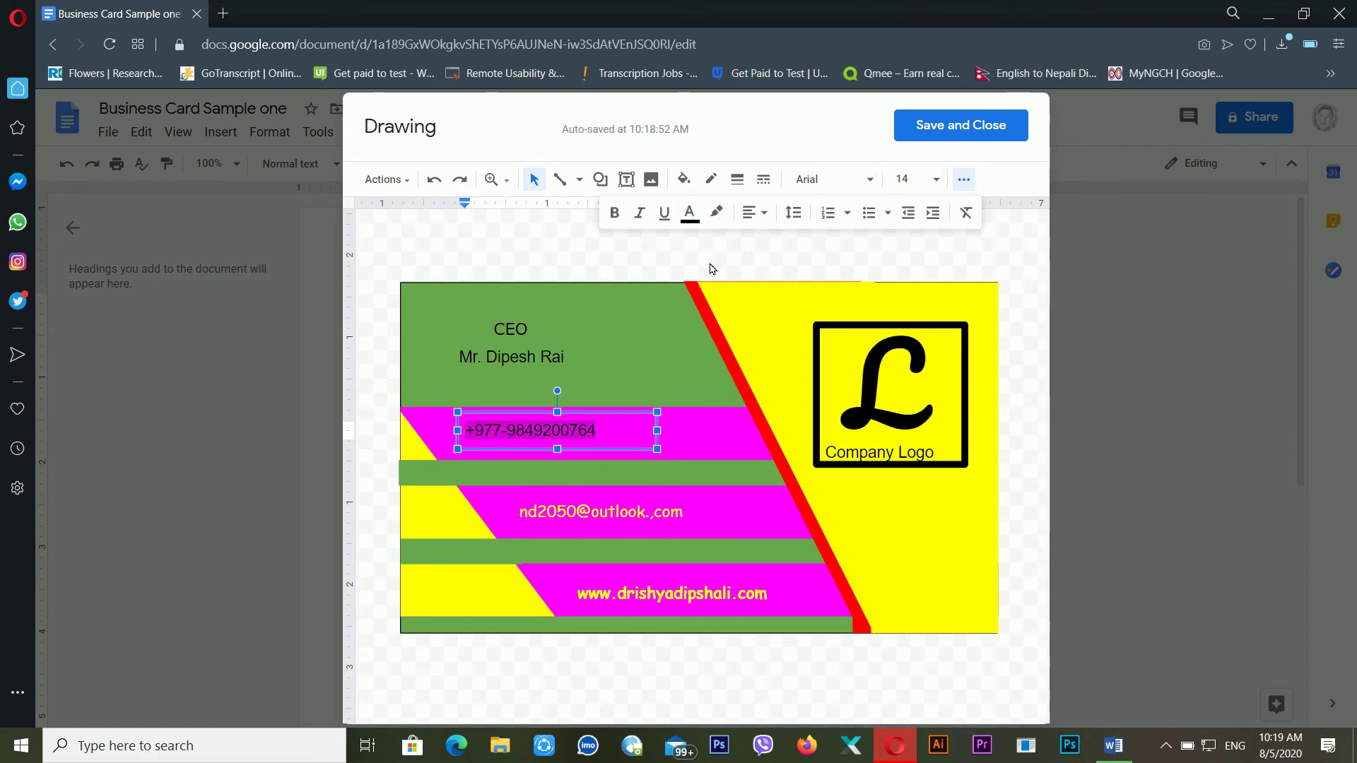
pyautogui.click(689, 212)
pyautogui.click(756, 265)
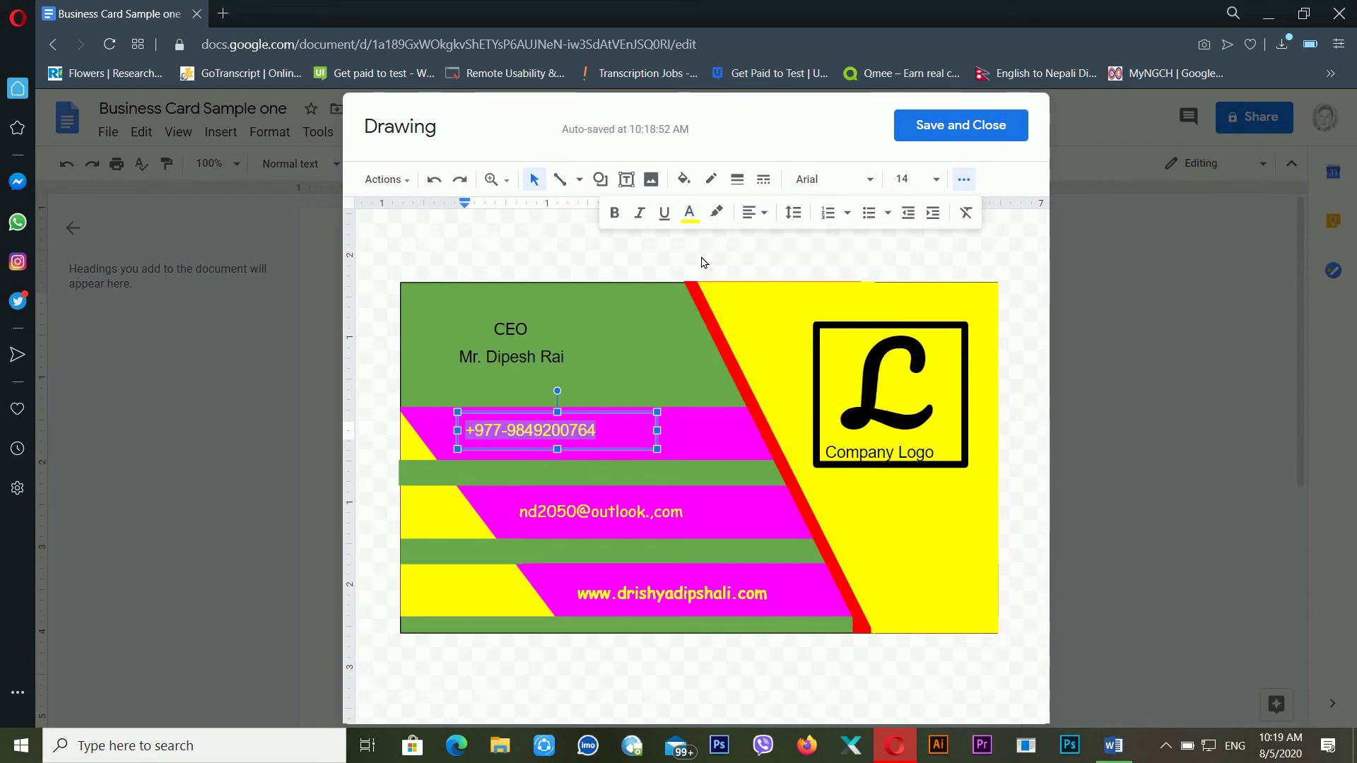
pyautogui.click(614, 212)
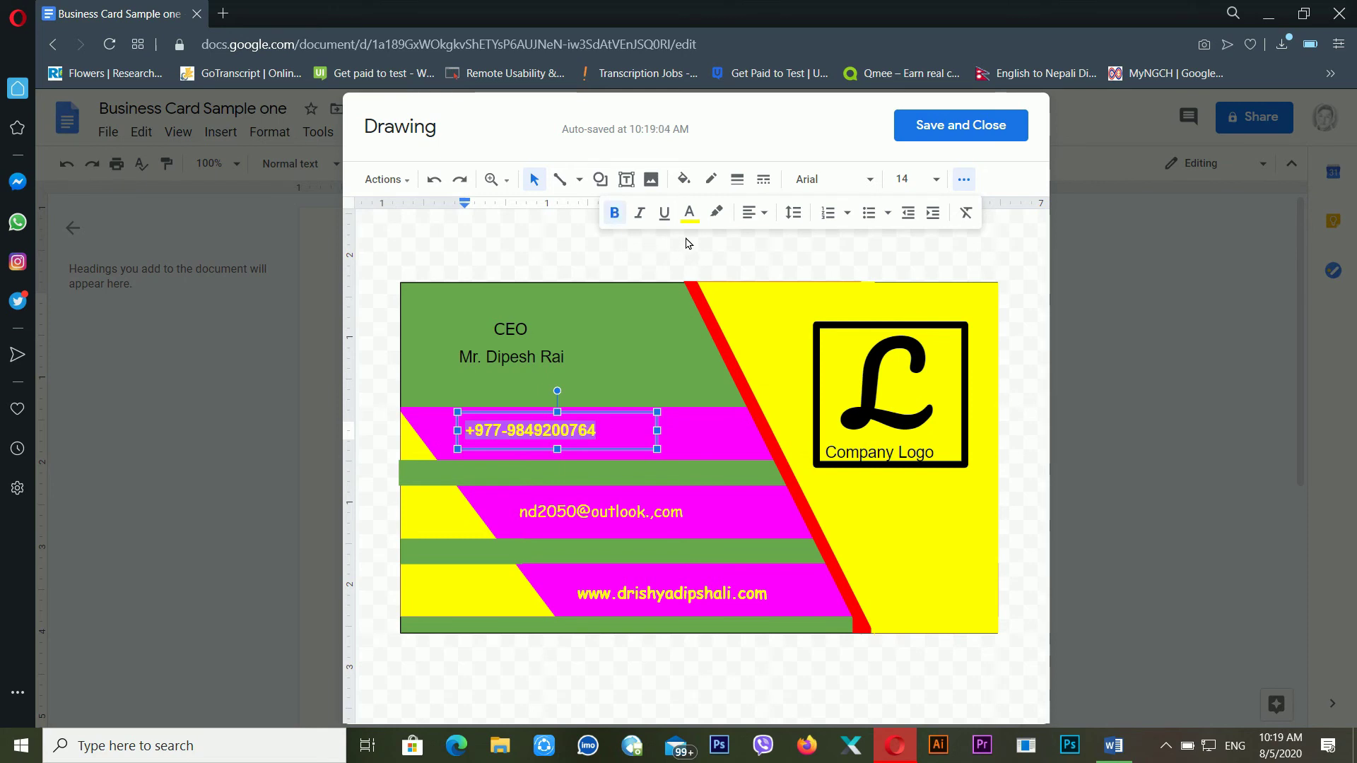
pyautogui.click(869, 178)
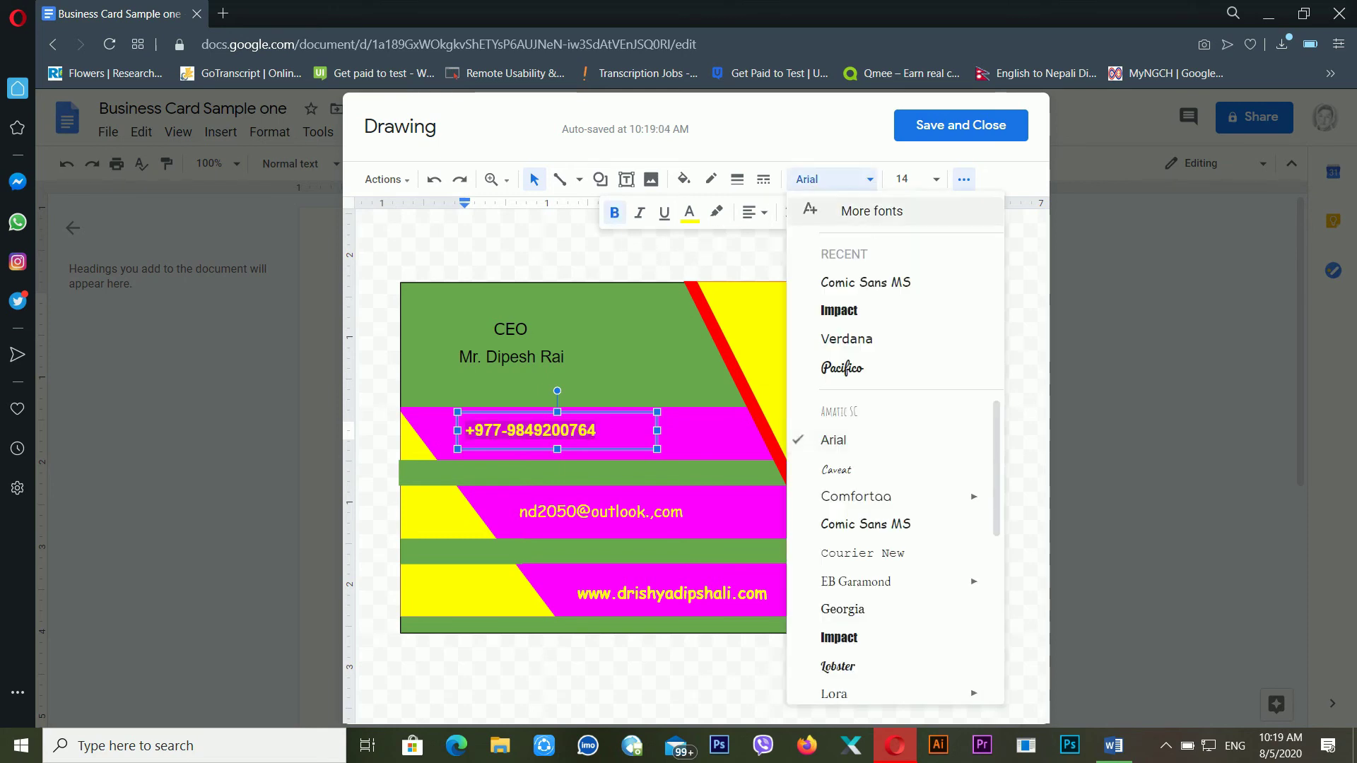
pyautogui.click(884, 287)
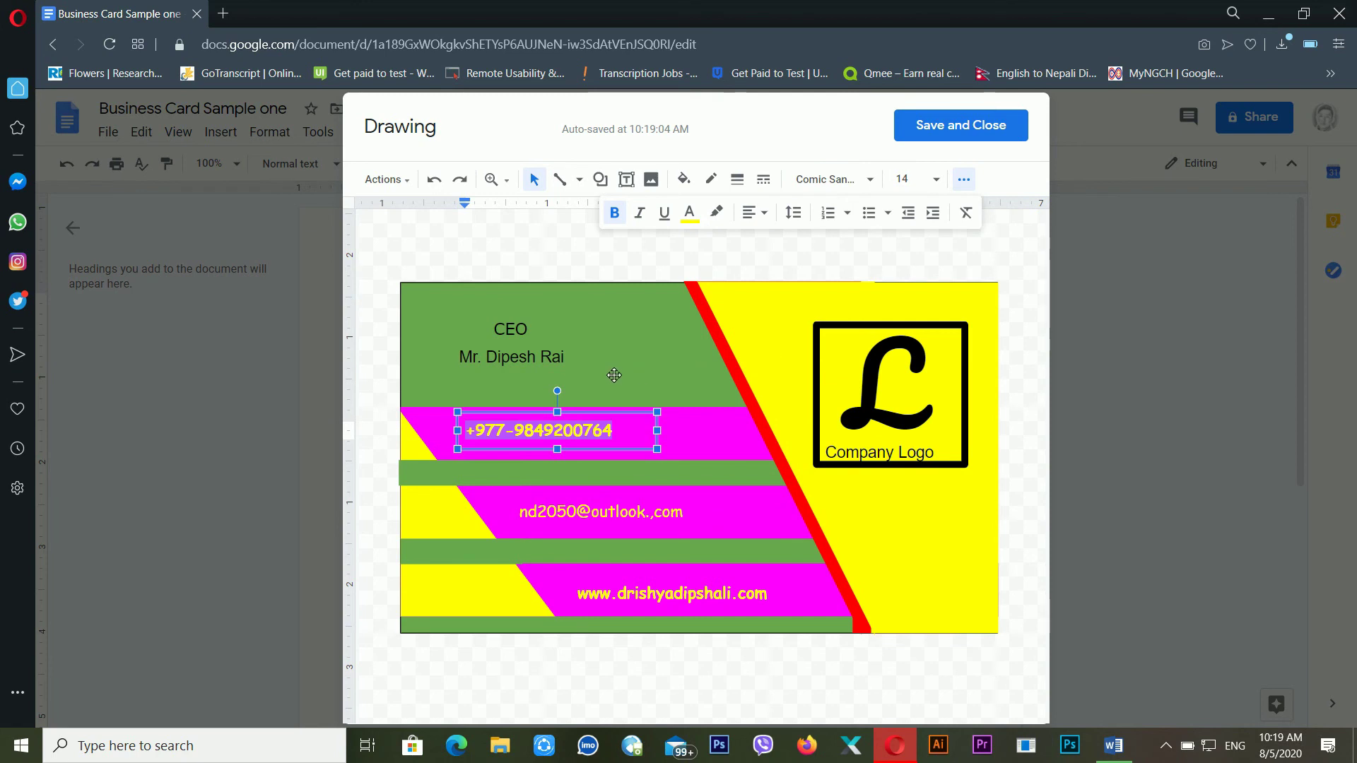
pyautogui.click(537, 375)
pyautogui.doubleClick(520, 331)
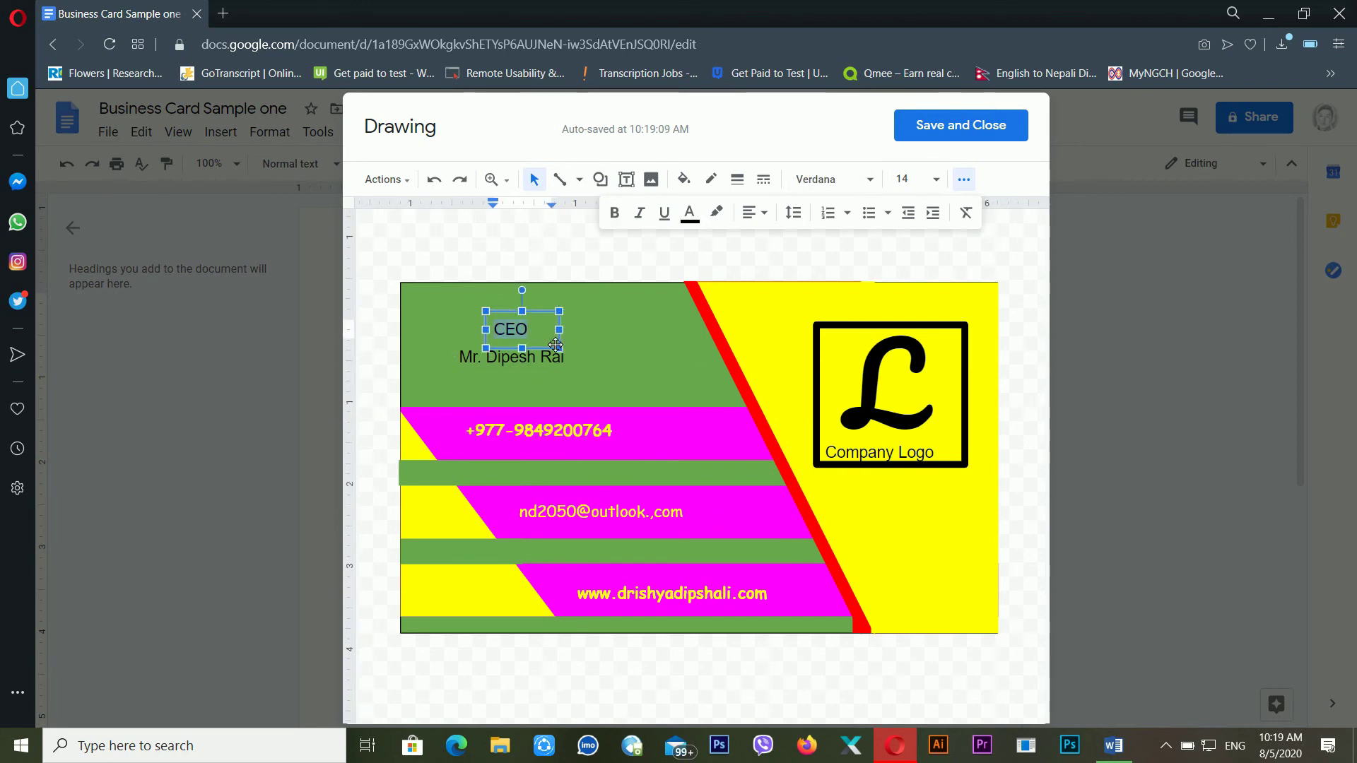
# Set the CEO text to 60 pt and widen its text box to fit one line
pyautogui.click(919, 179)
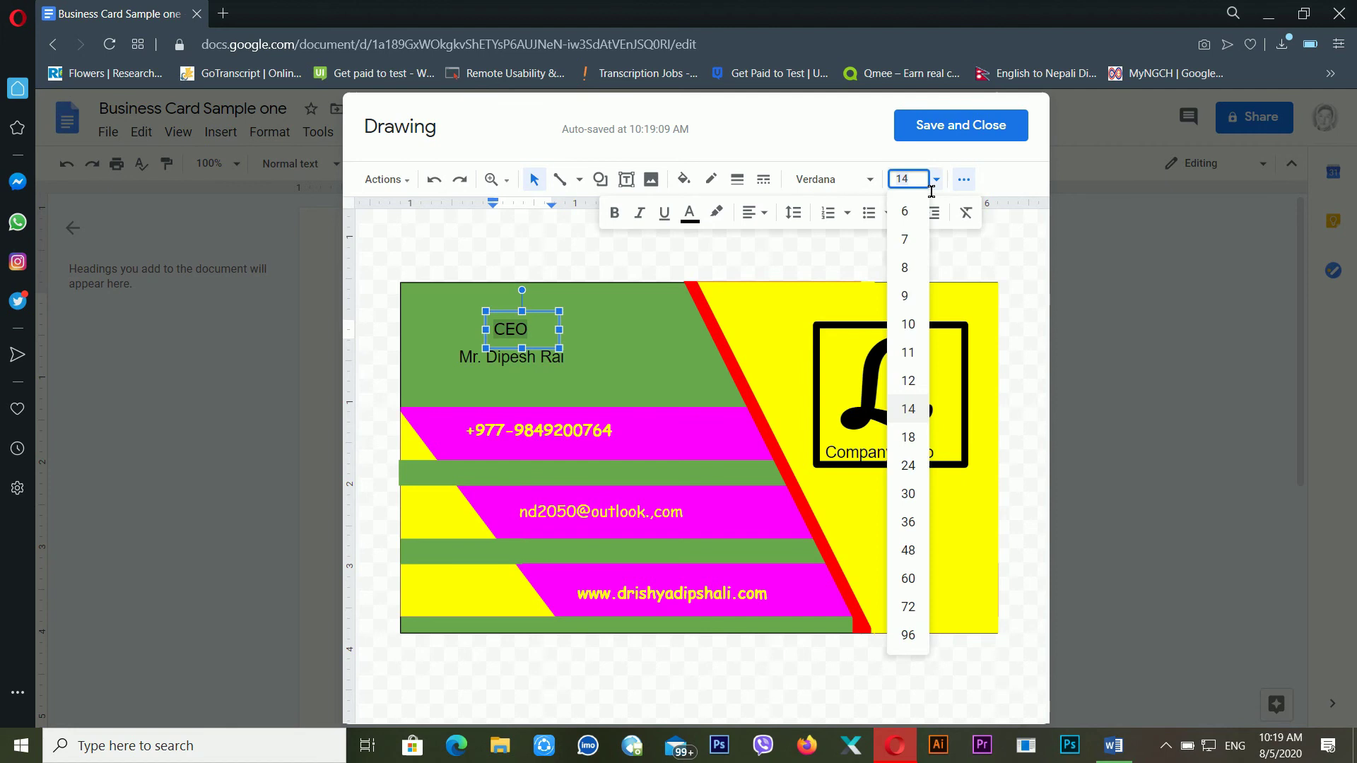
pyautogui.click(914, 580)
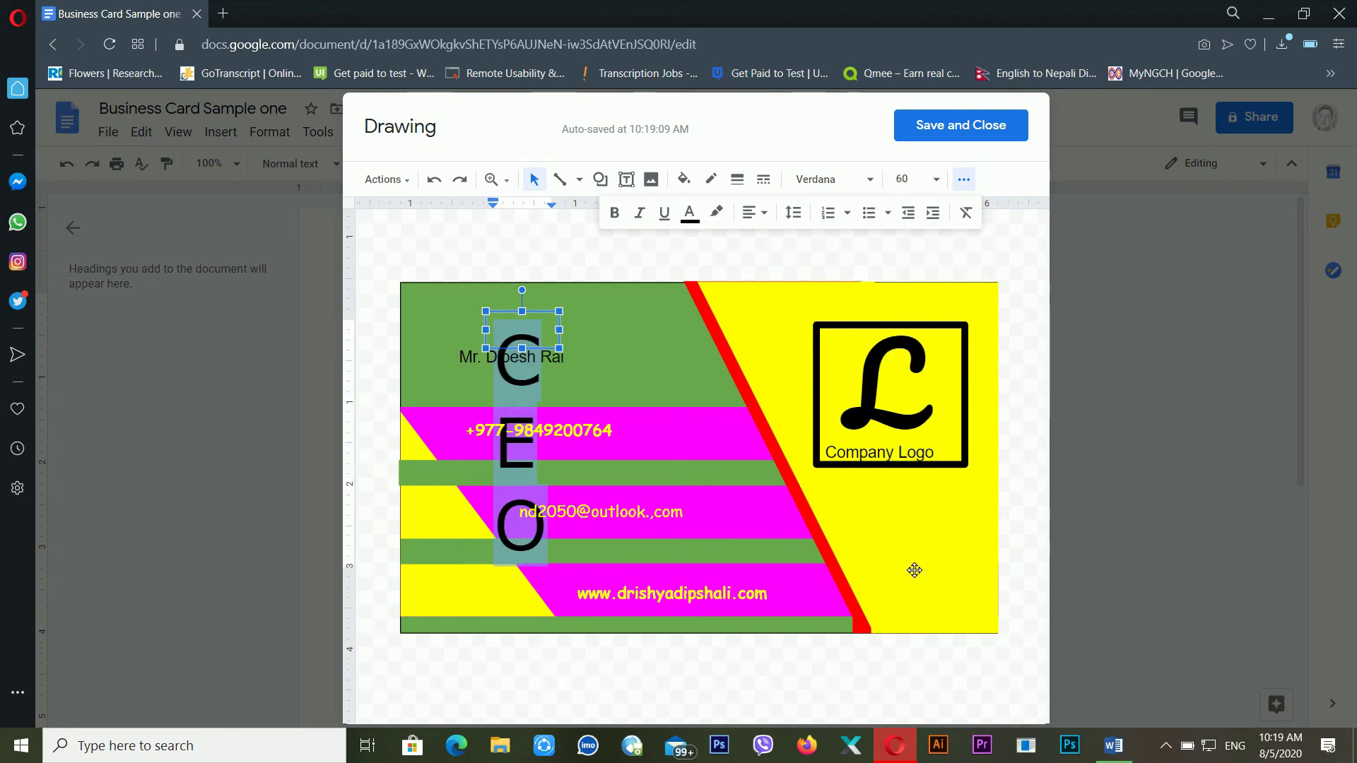
pyautogui.moveTo(567, 357); pyautogui.dragTo(645, 351)
pyautogui.click(645, 351)
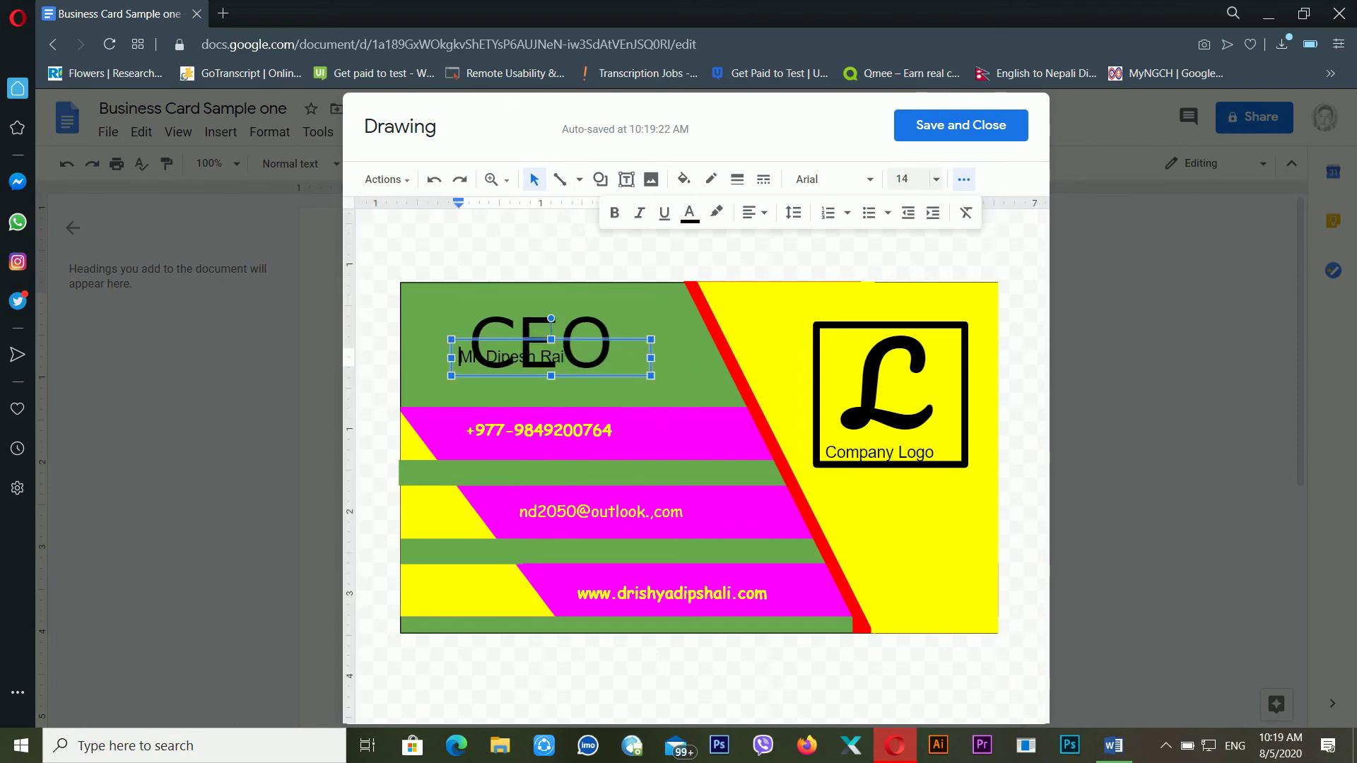
# Reselect CEO, reduce it to 30 pt and underline it
pyautogui.click(551, 339)
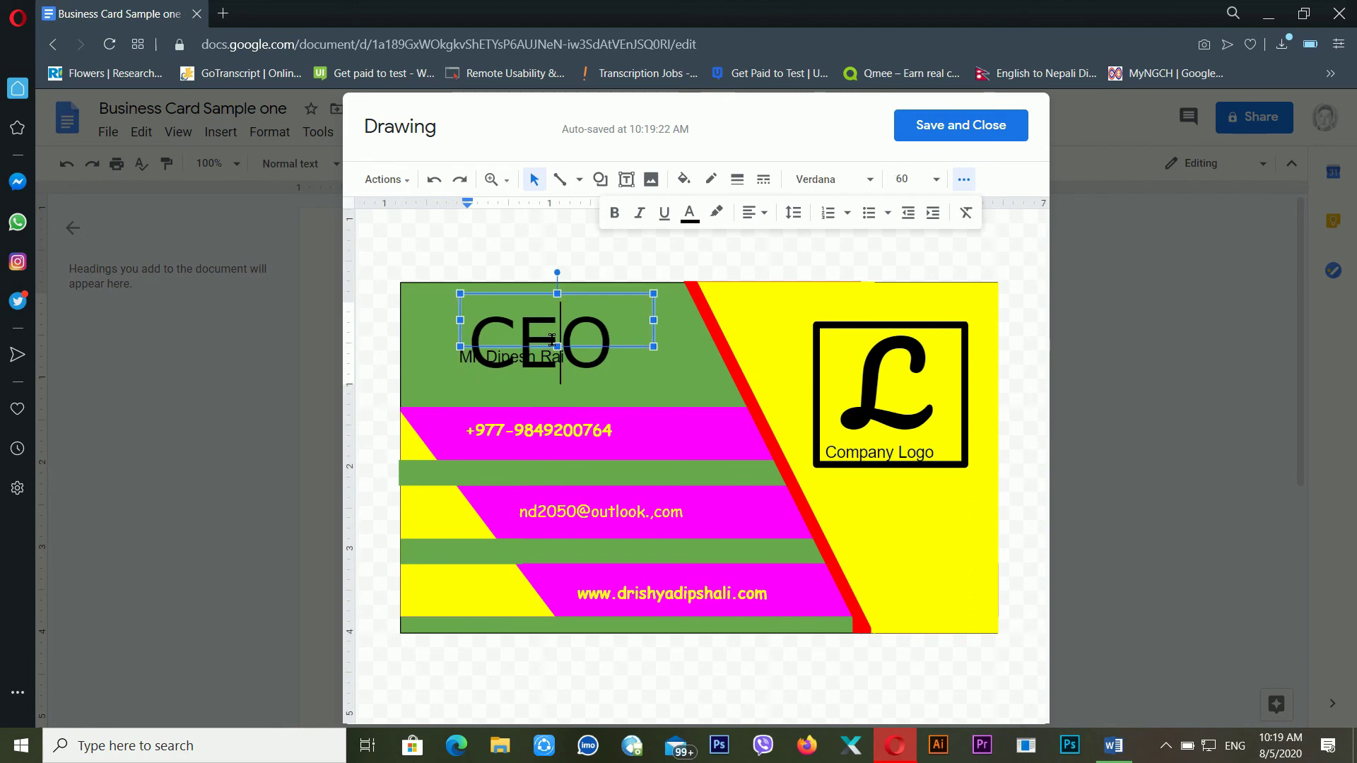
pyautogui.doubleClick(612, 336)
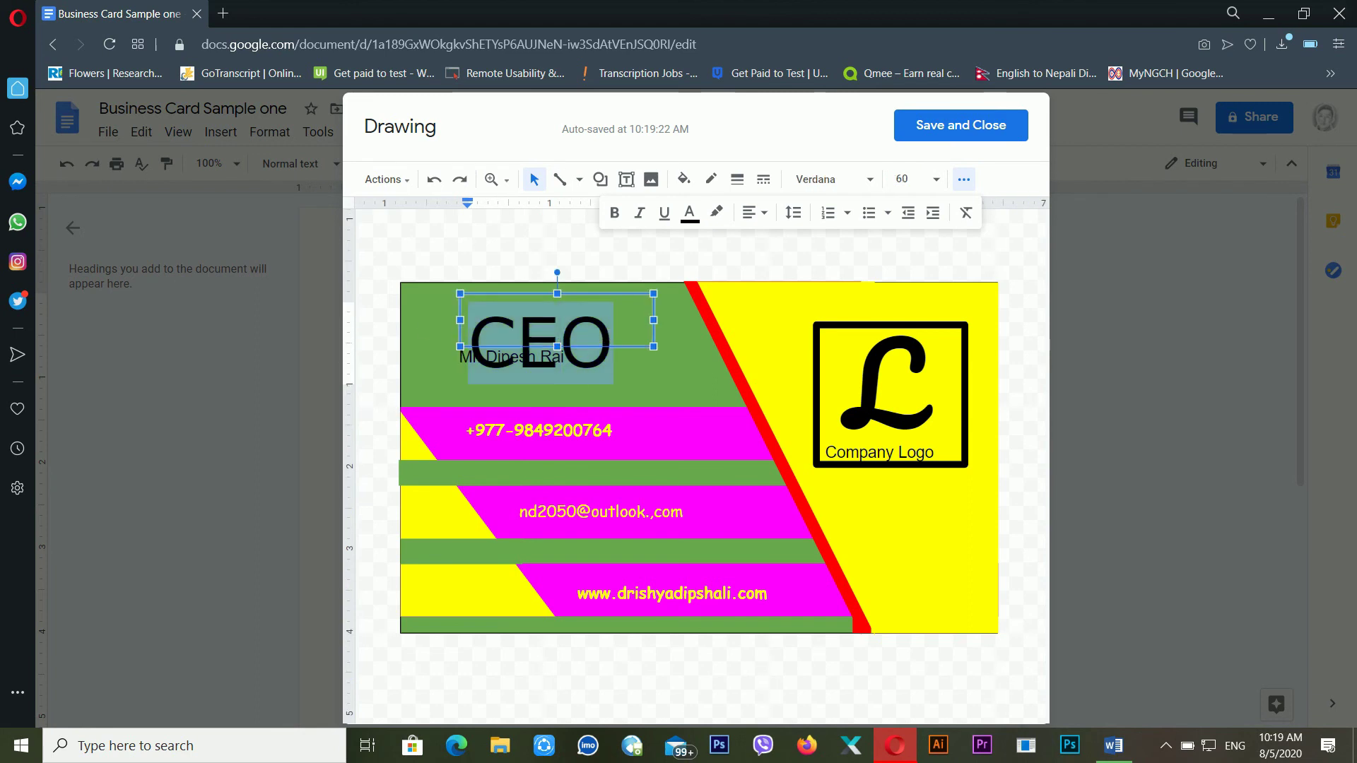
pyautogui.click(937, 184)
pyautogui.click(942, 181)
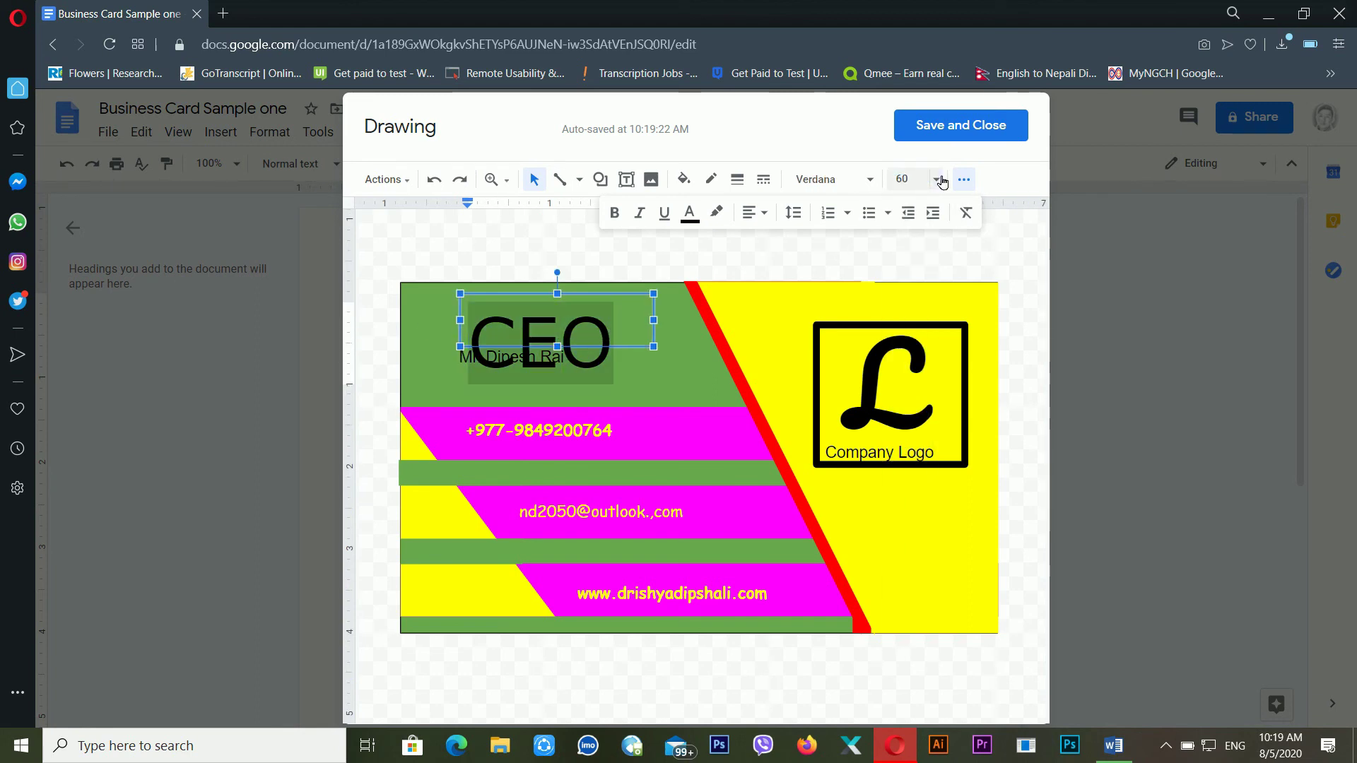
pyautogui.click(936, 181)
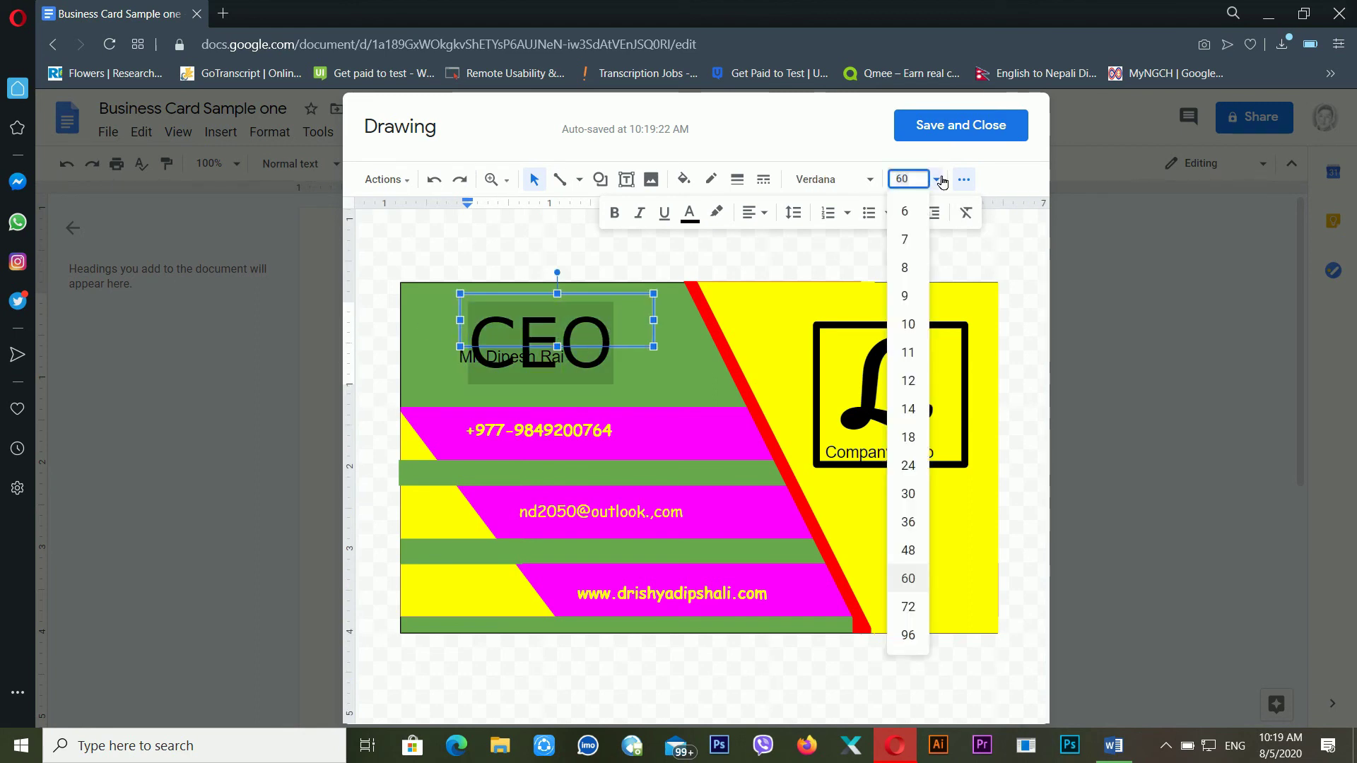
pyautogui.click(916, 495)
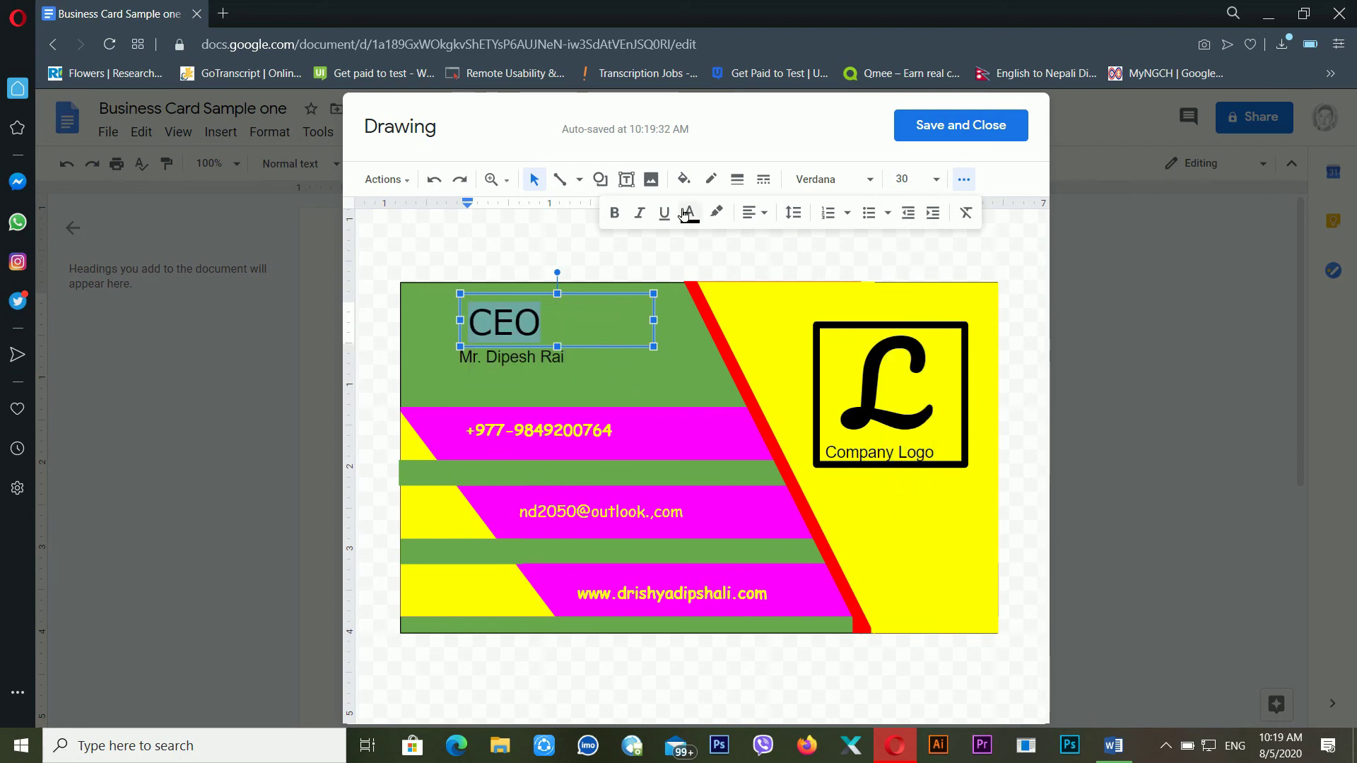
pyautogui.click(665, 214)
pyautogui.click(675, 362)
pyautogui.click(536, 332)
pyautogui.click(615, 364)
pyautogui.click(841, 520)
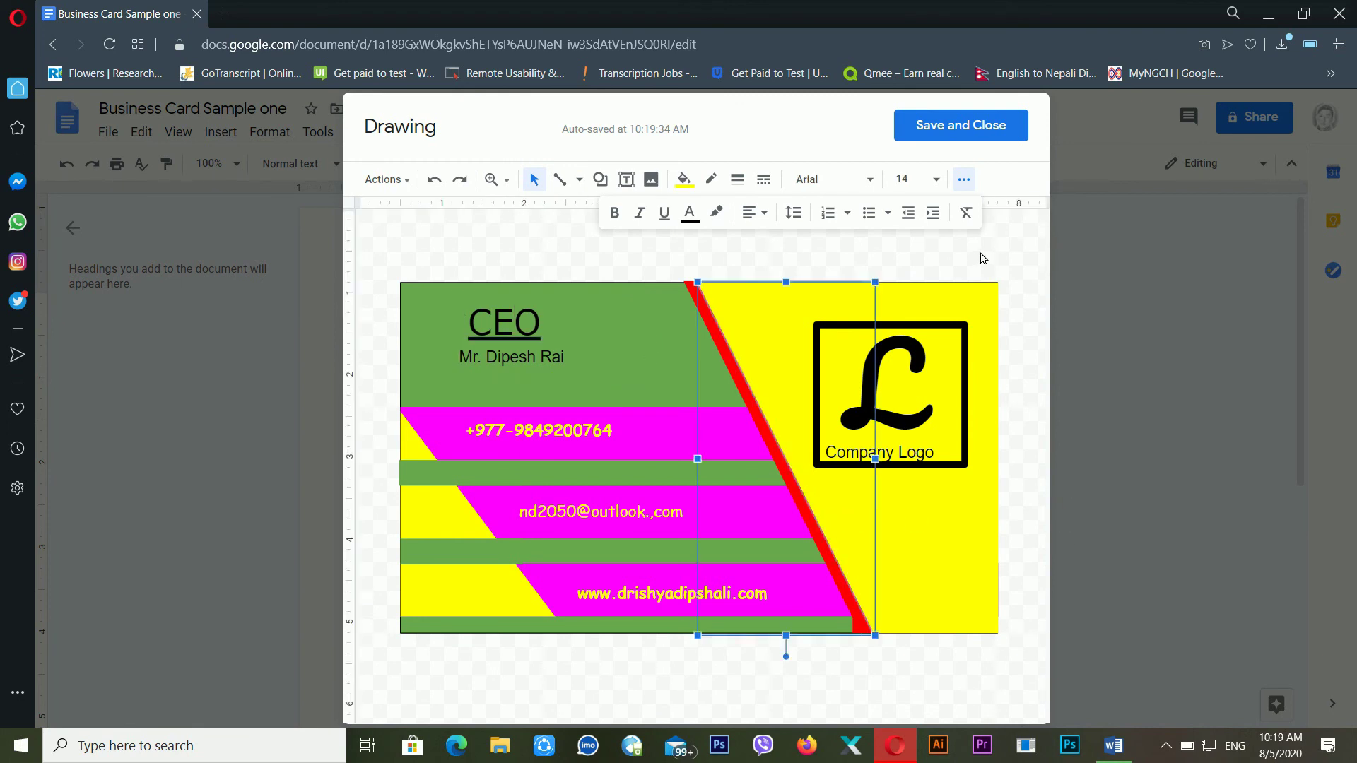
# Deselect everything on the card, then Save and Close the drawing
pyautogui.click(988, 274)
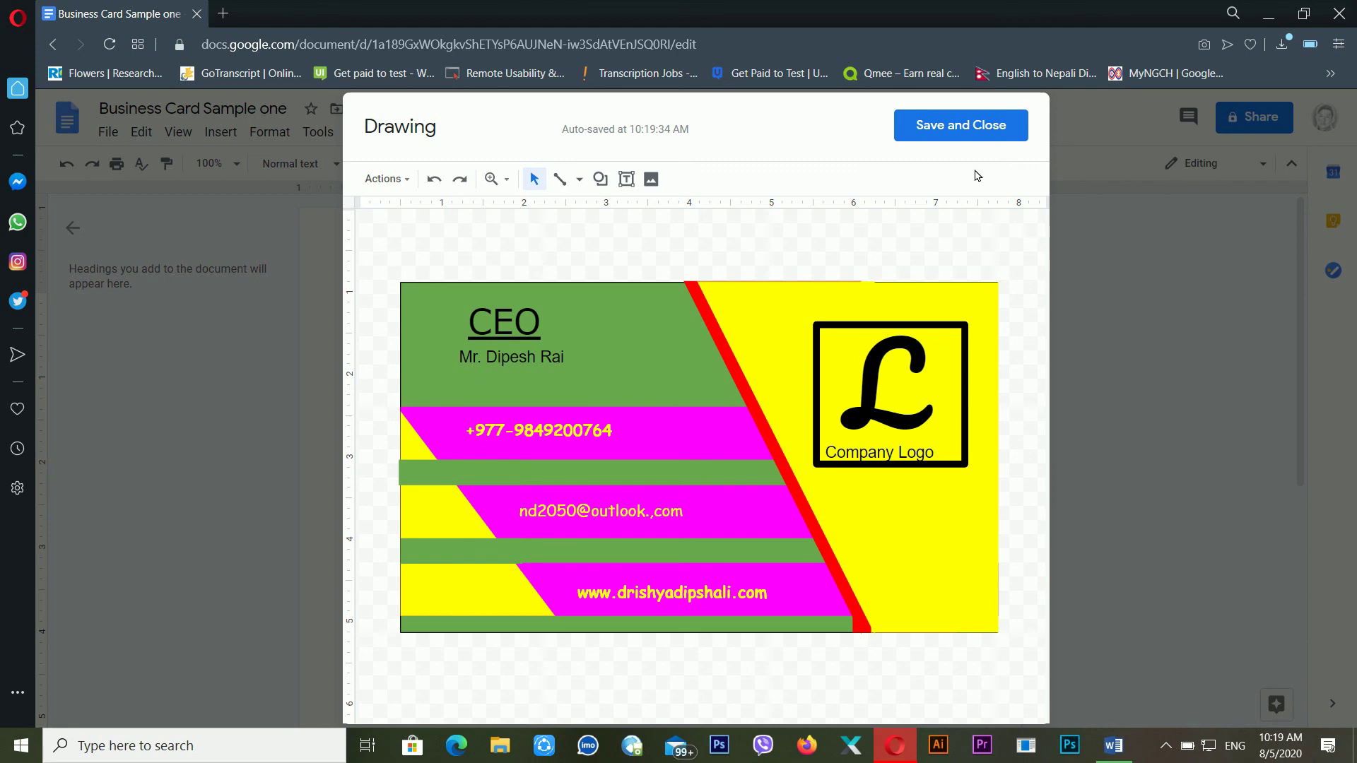
pyautogui.click(947, 138)
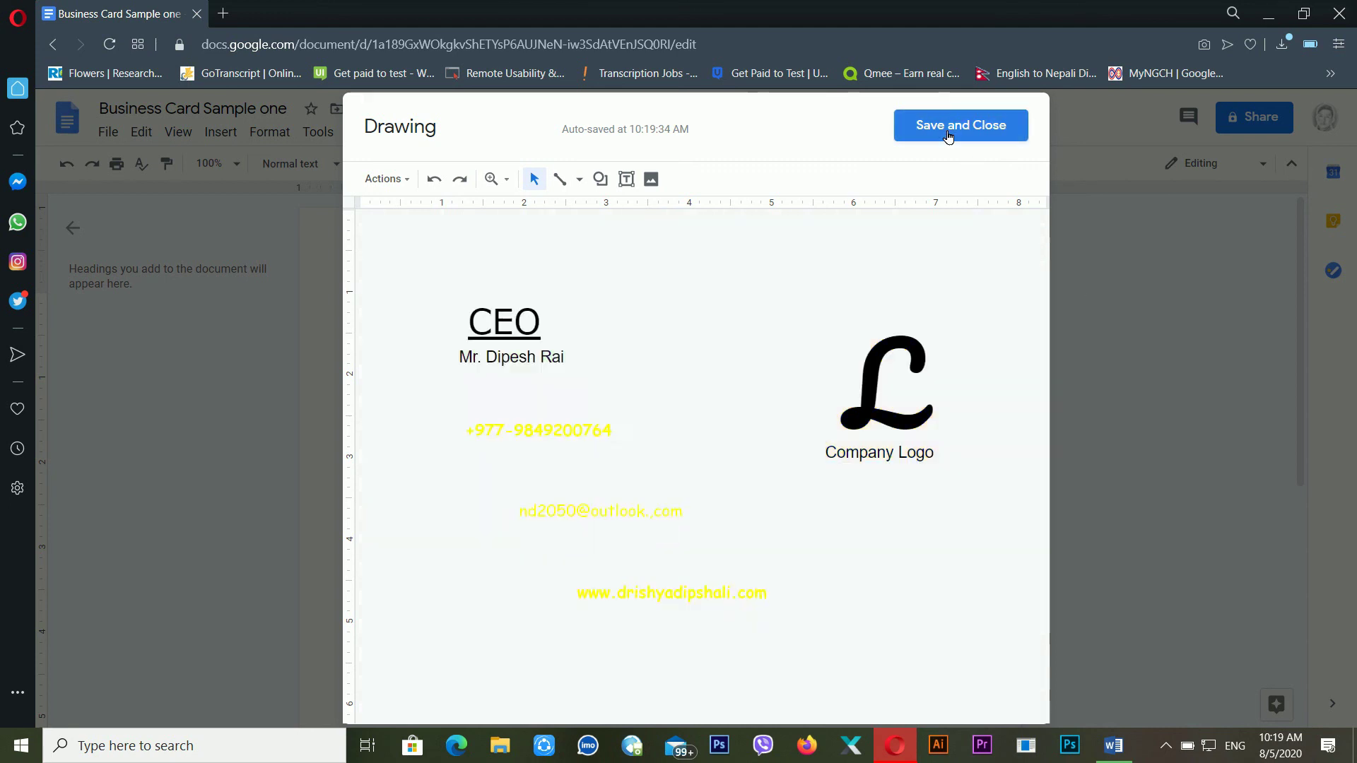